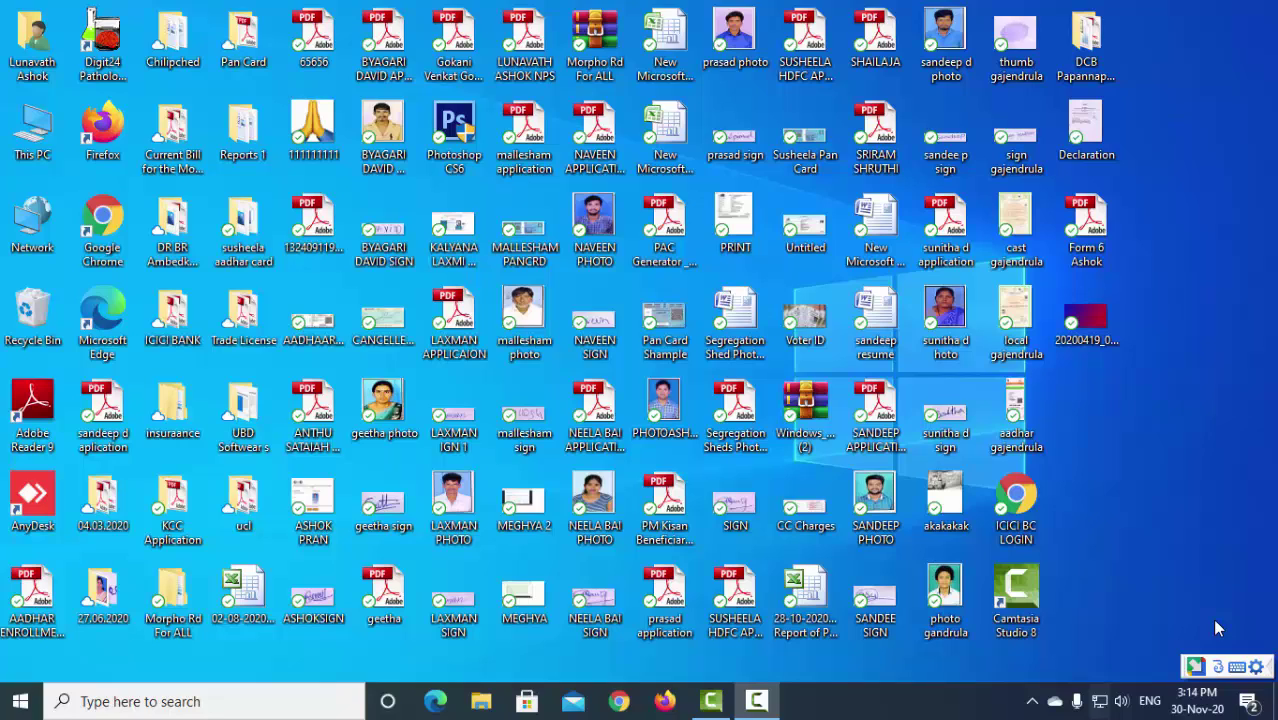
Open Google Chrome, search Google for "CANVA" and open the official Canva website from the results.
left_click(617, 702)
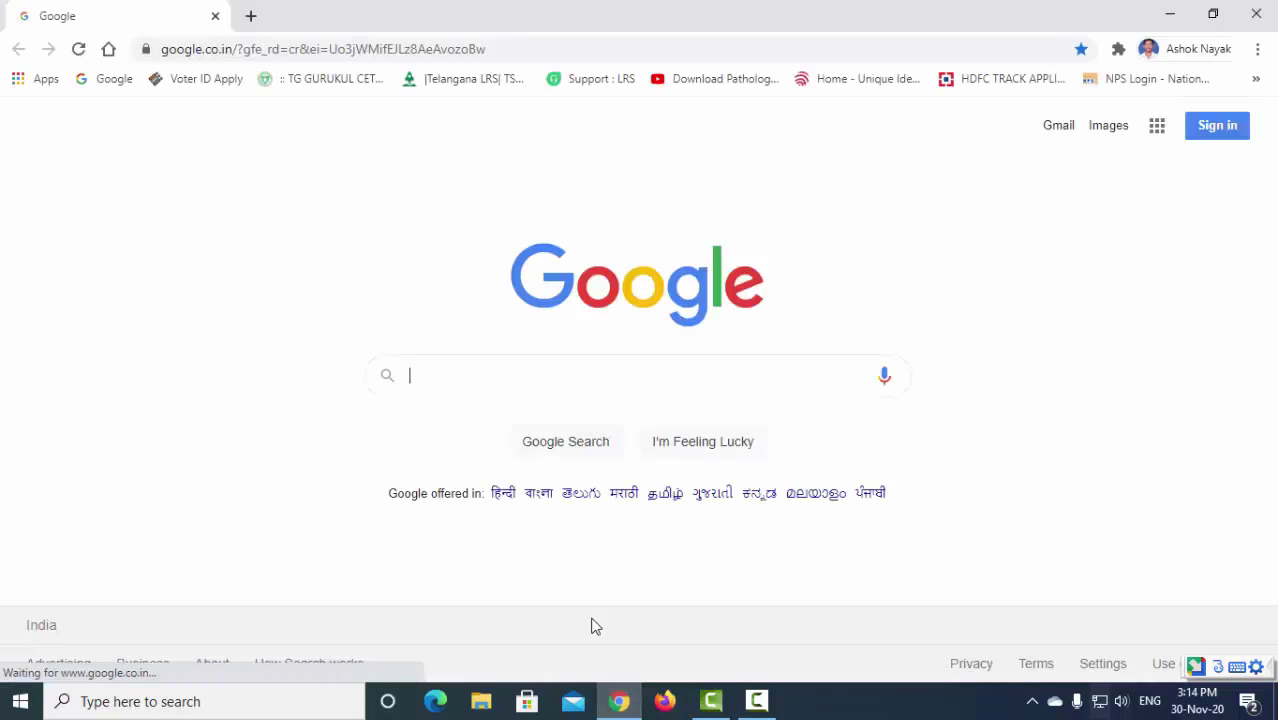
left_click(493, 384)
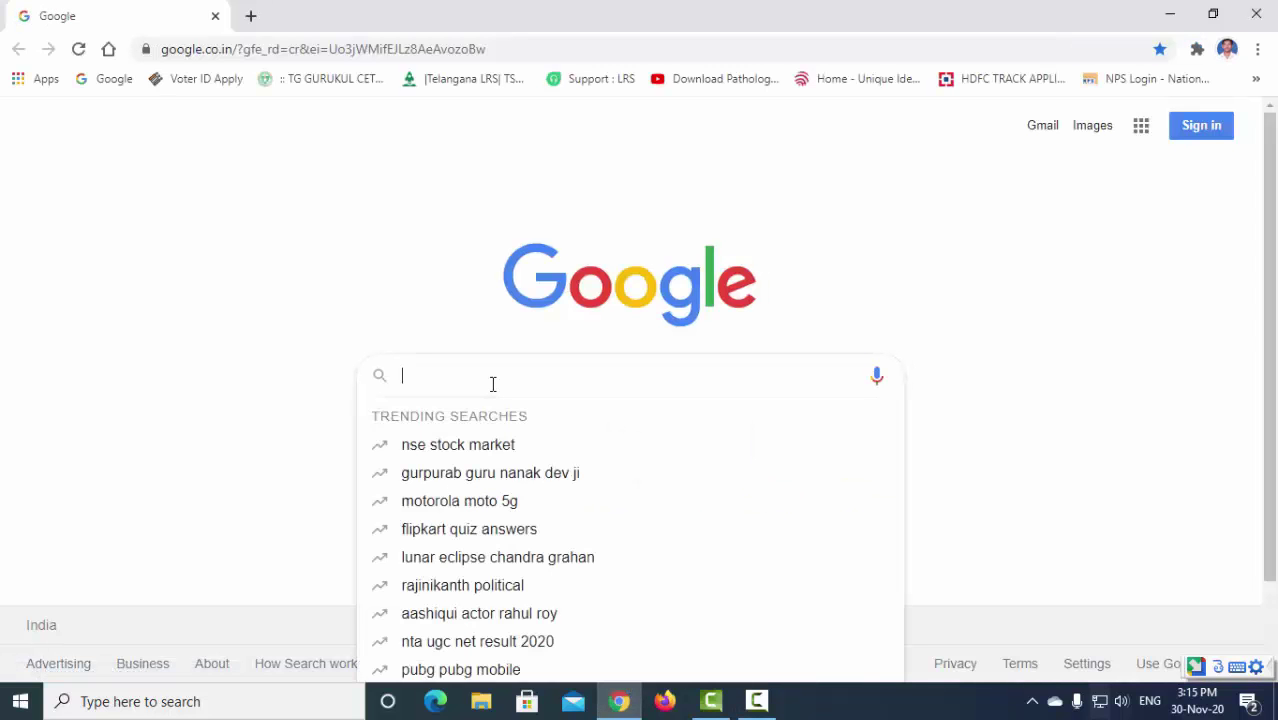
type("CANV")
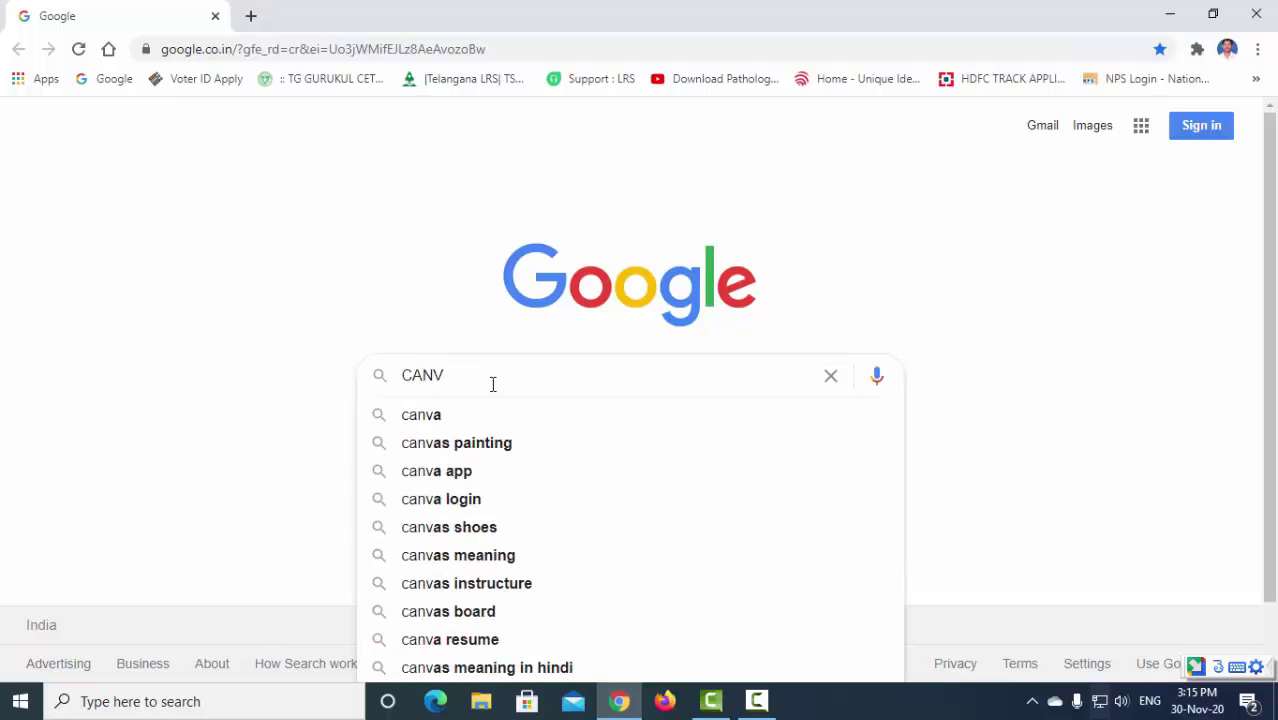
type("A")
key("Return")
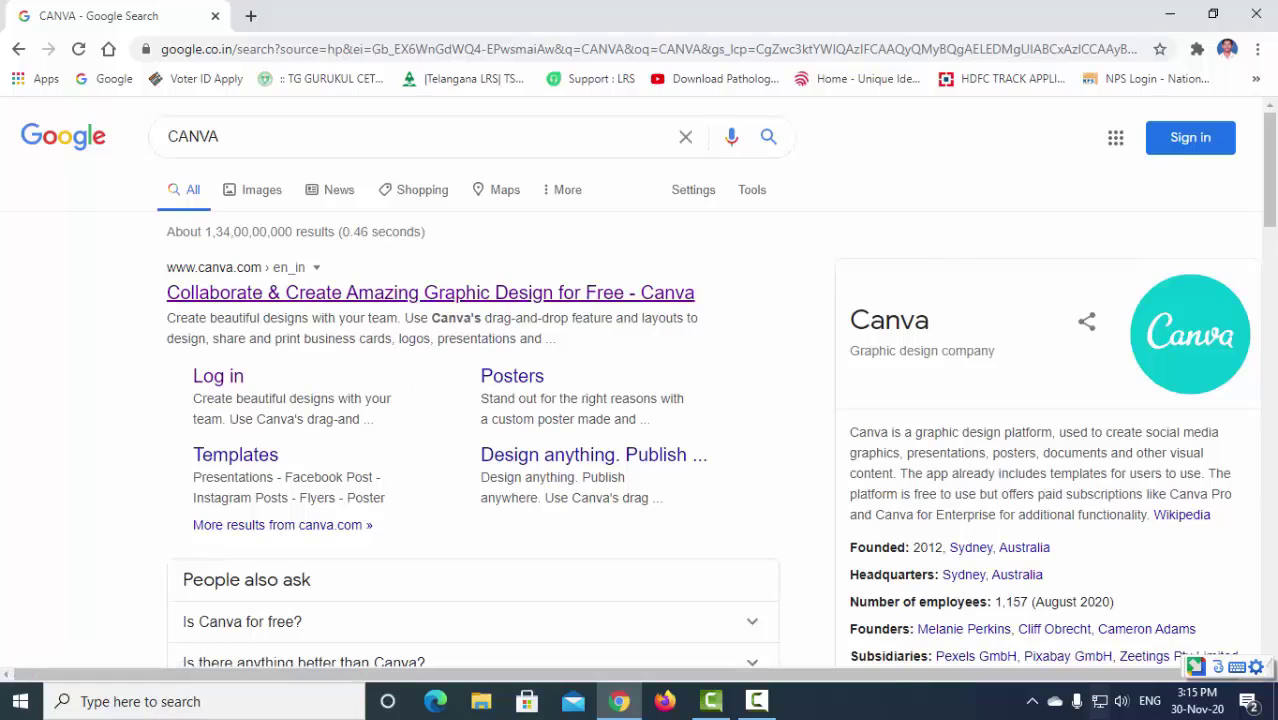
left_click(288, 294)
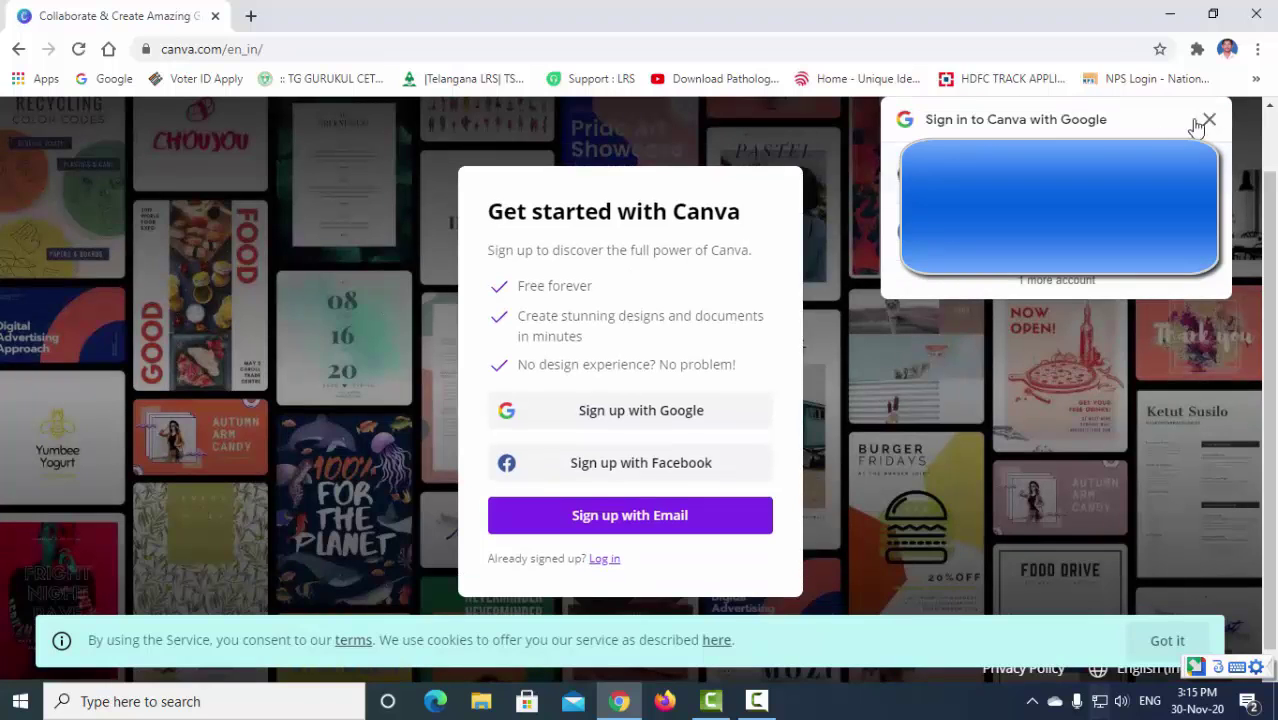
Dismiss the Google sign-in prompt and log in to the existing Canva account with the account password.
left_click(1207, 121)
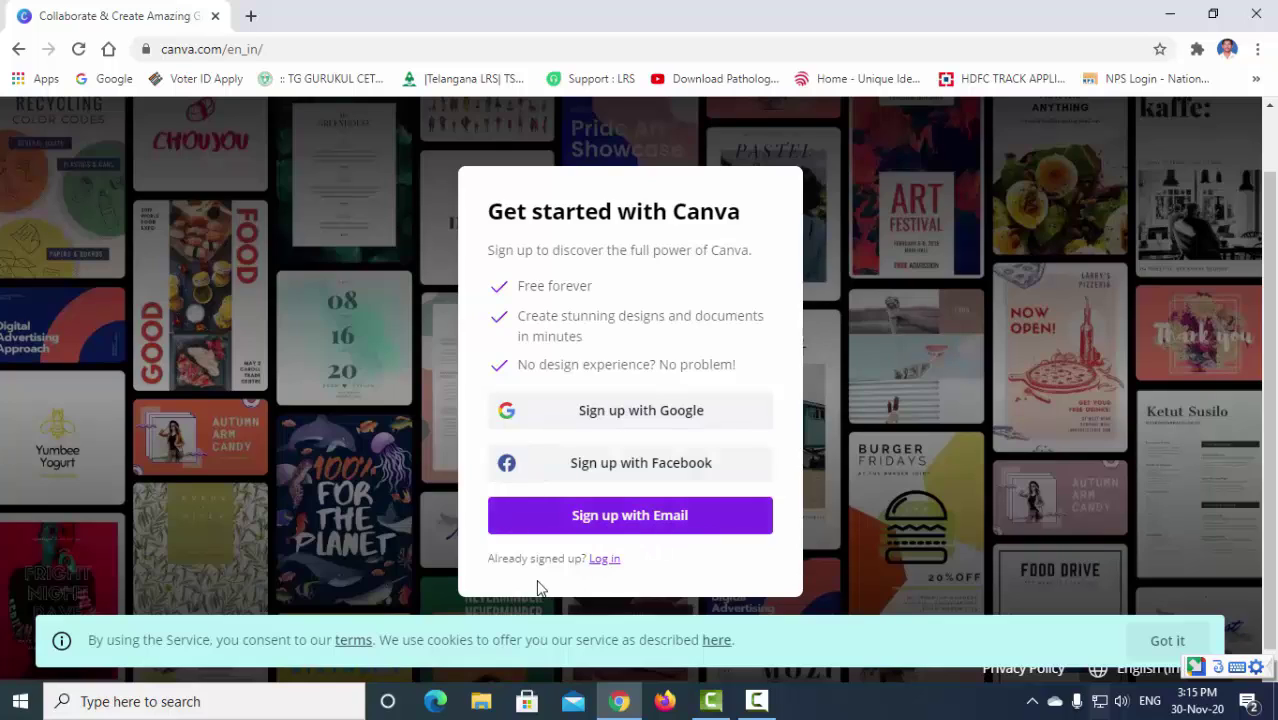
left_click(604, 559)
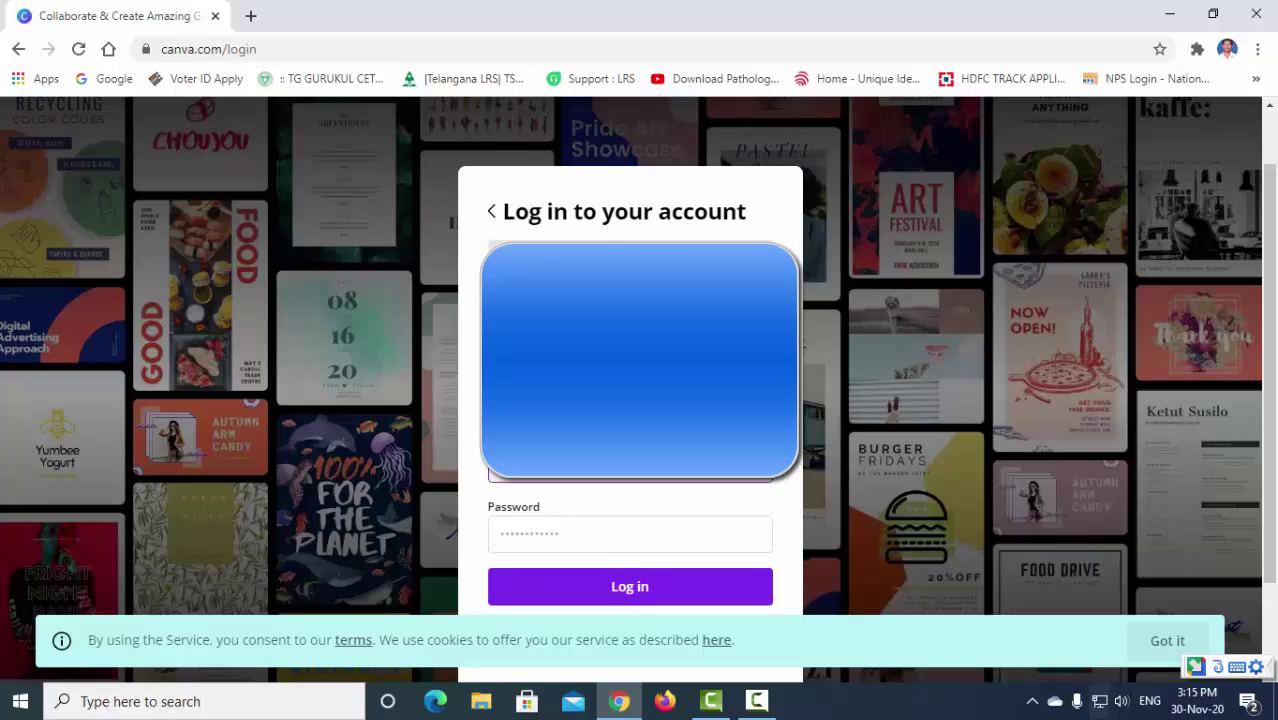
left_click(545, 531)
type("•••••")
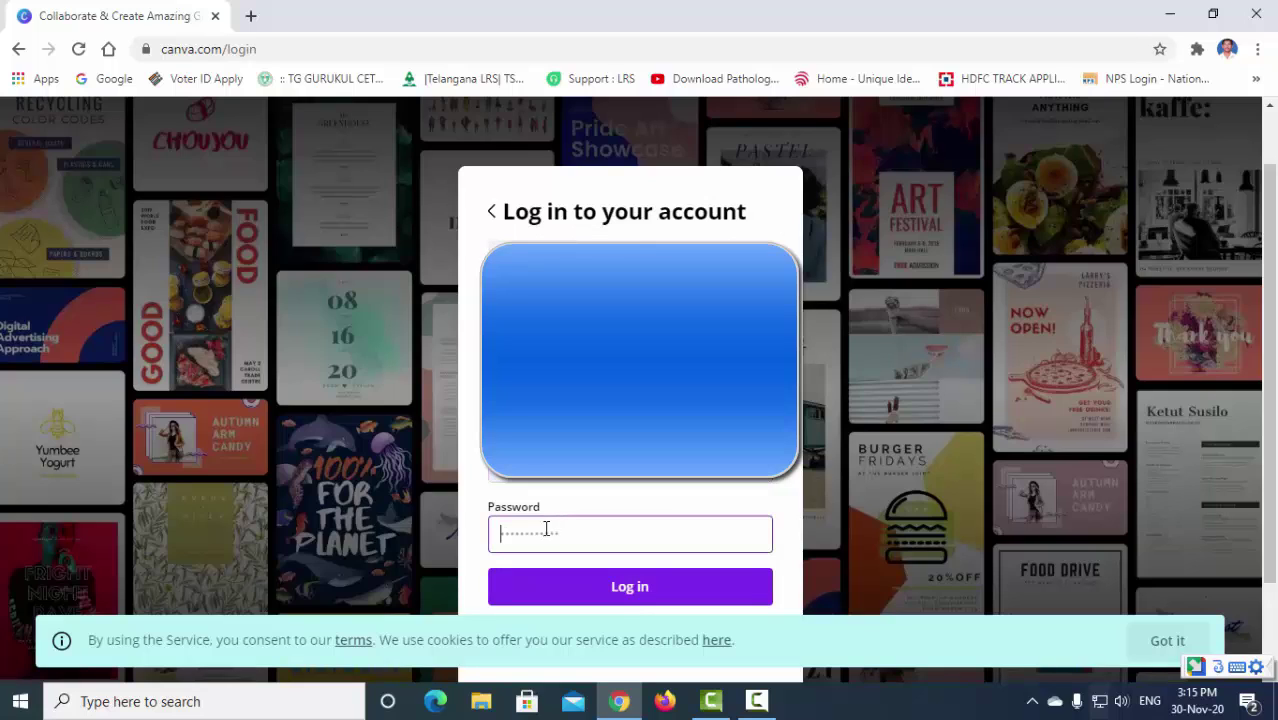
type("•••••")
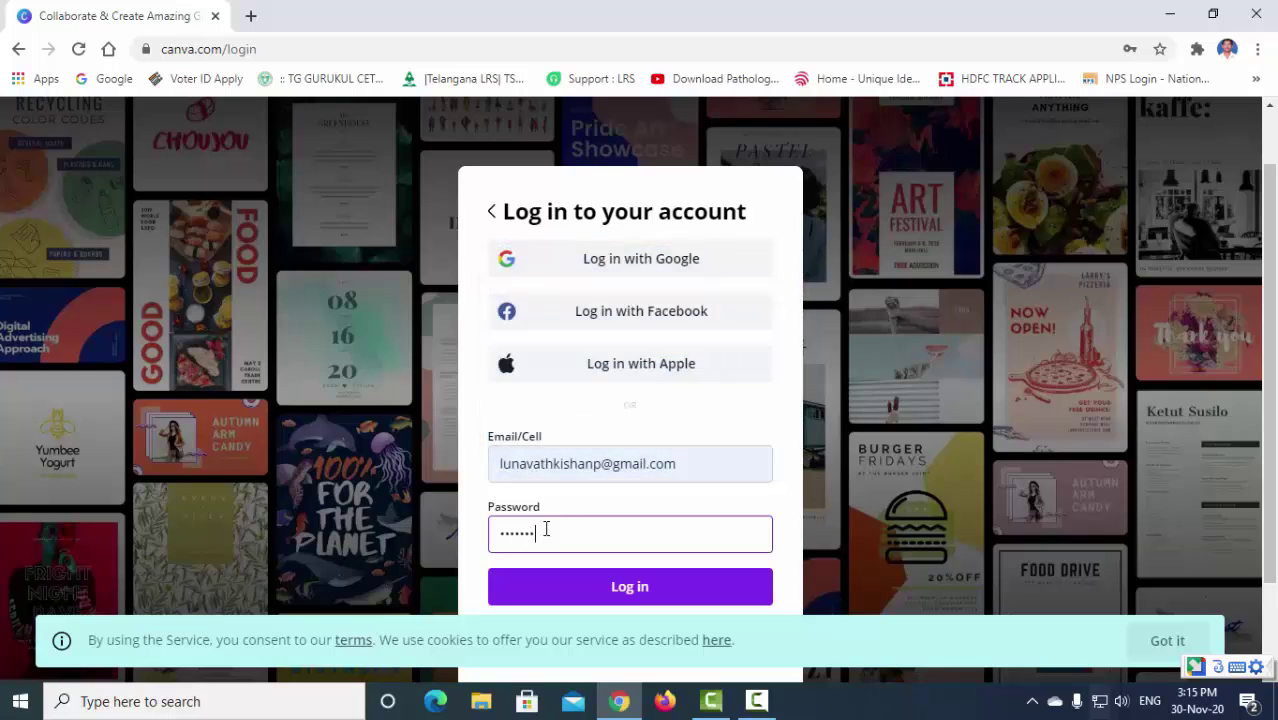
left_click(617, 592)
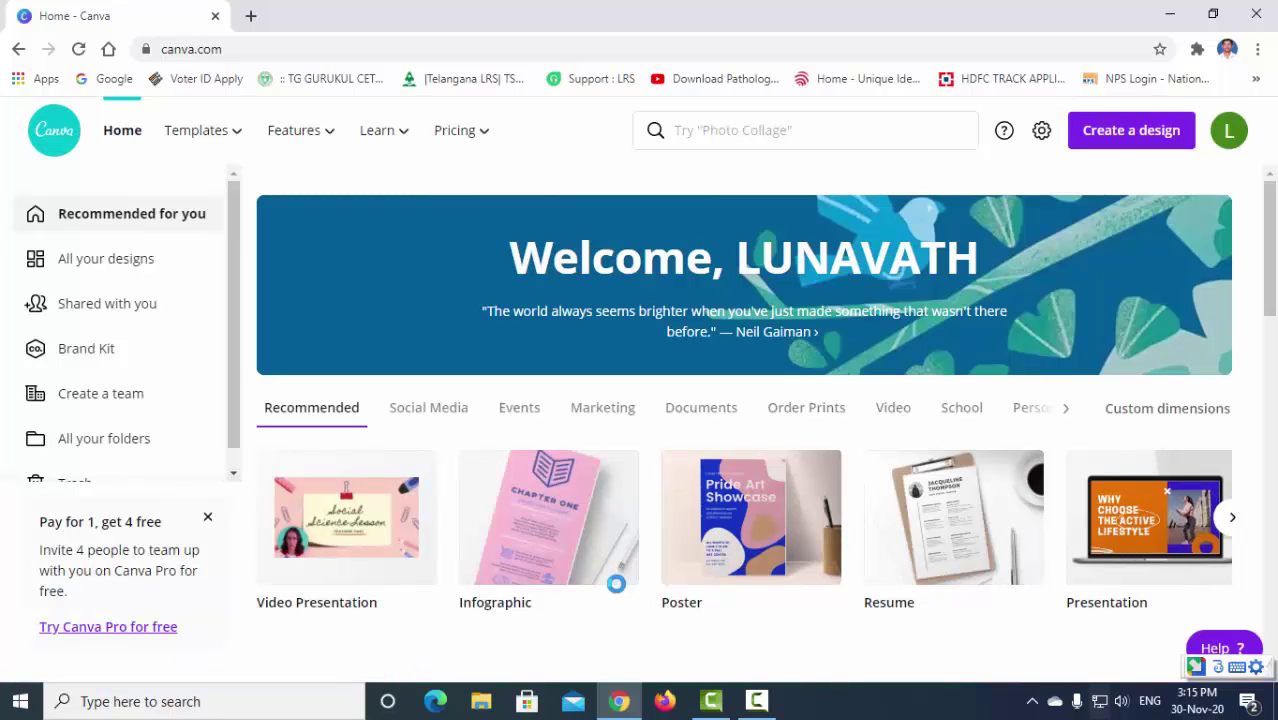
Create a new blank design with custom dimensions of 1280 x 720 px.
left_click(1155, 148)
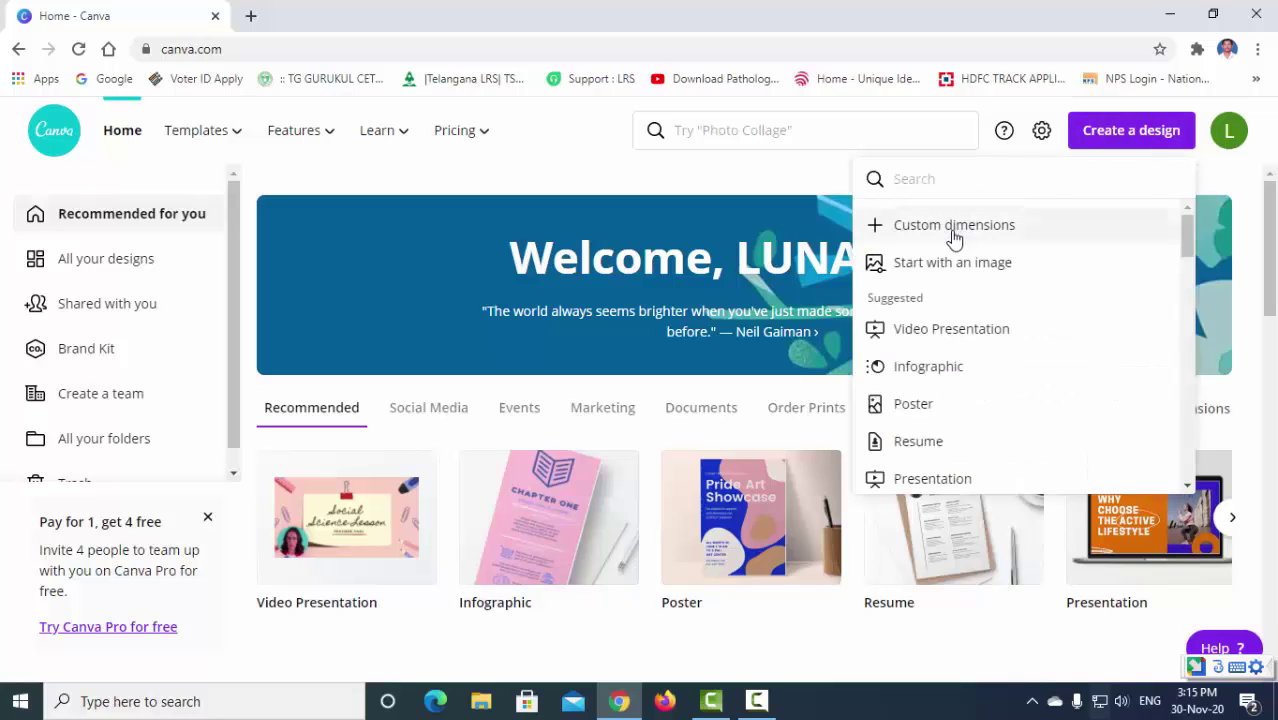
left_click(954, 230)
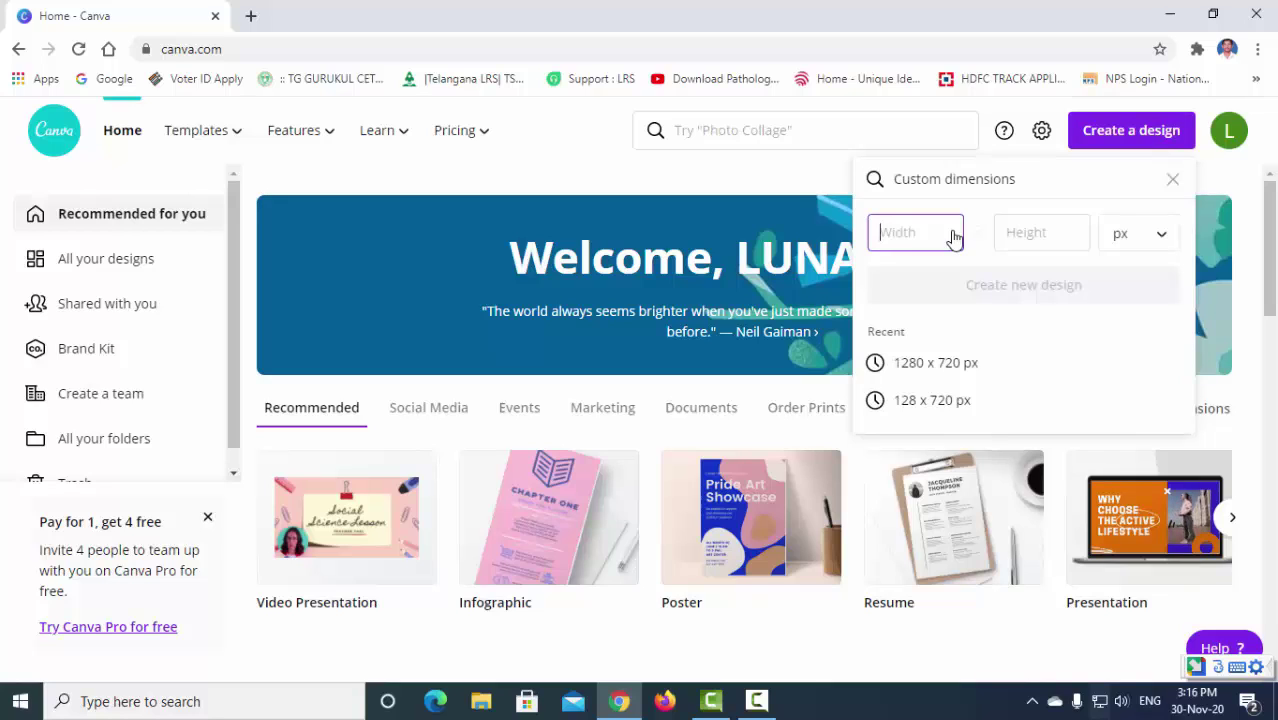
type("1280")
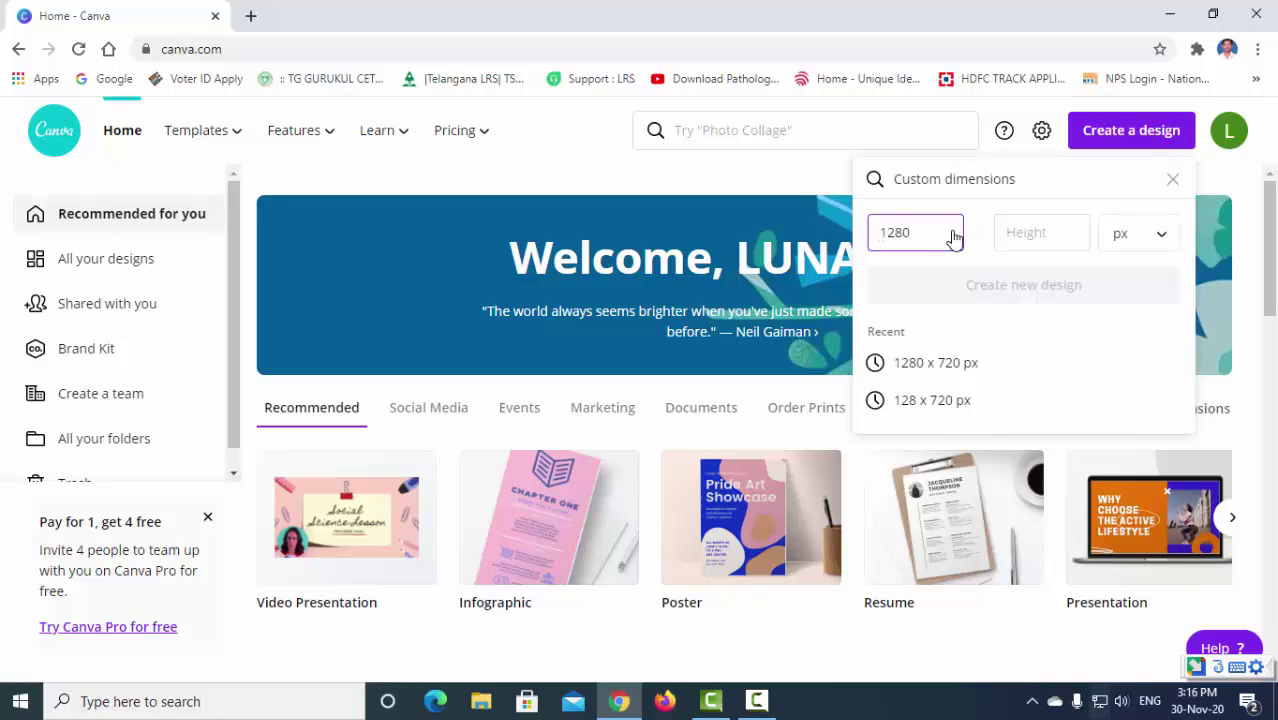
key("Tab")
type("720")
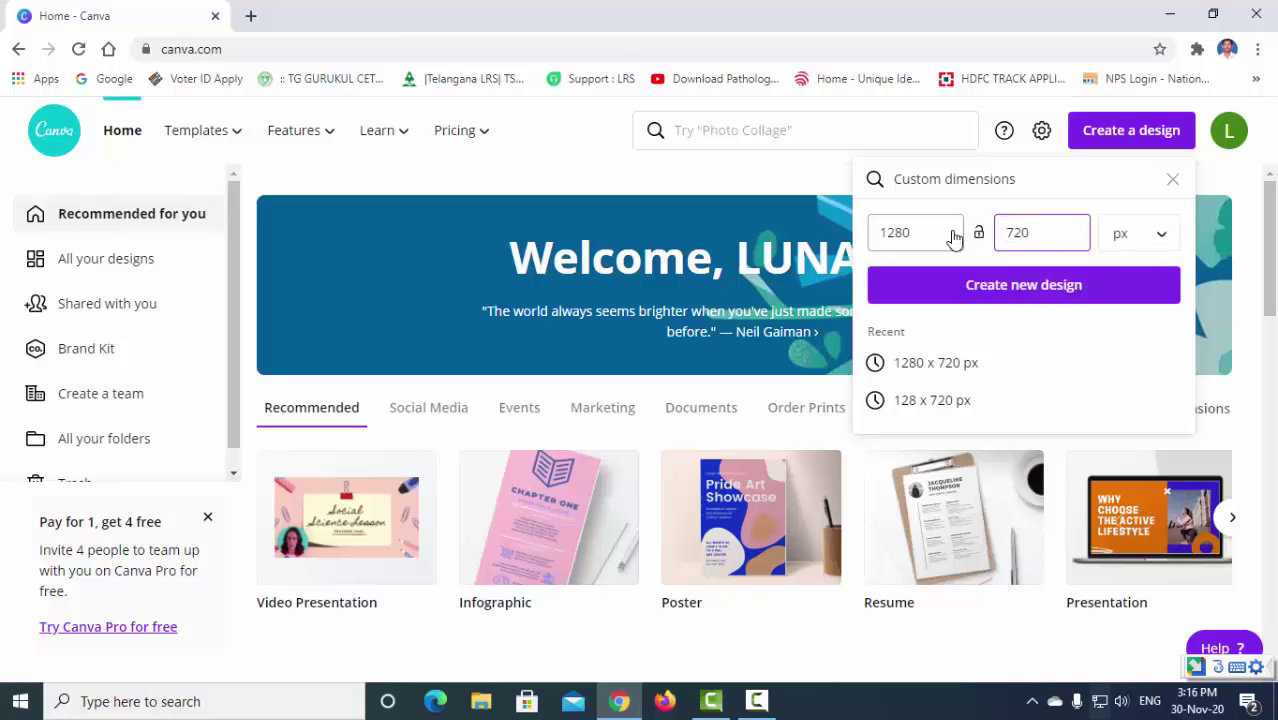
key("Return")
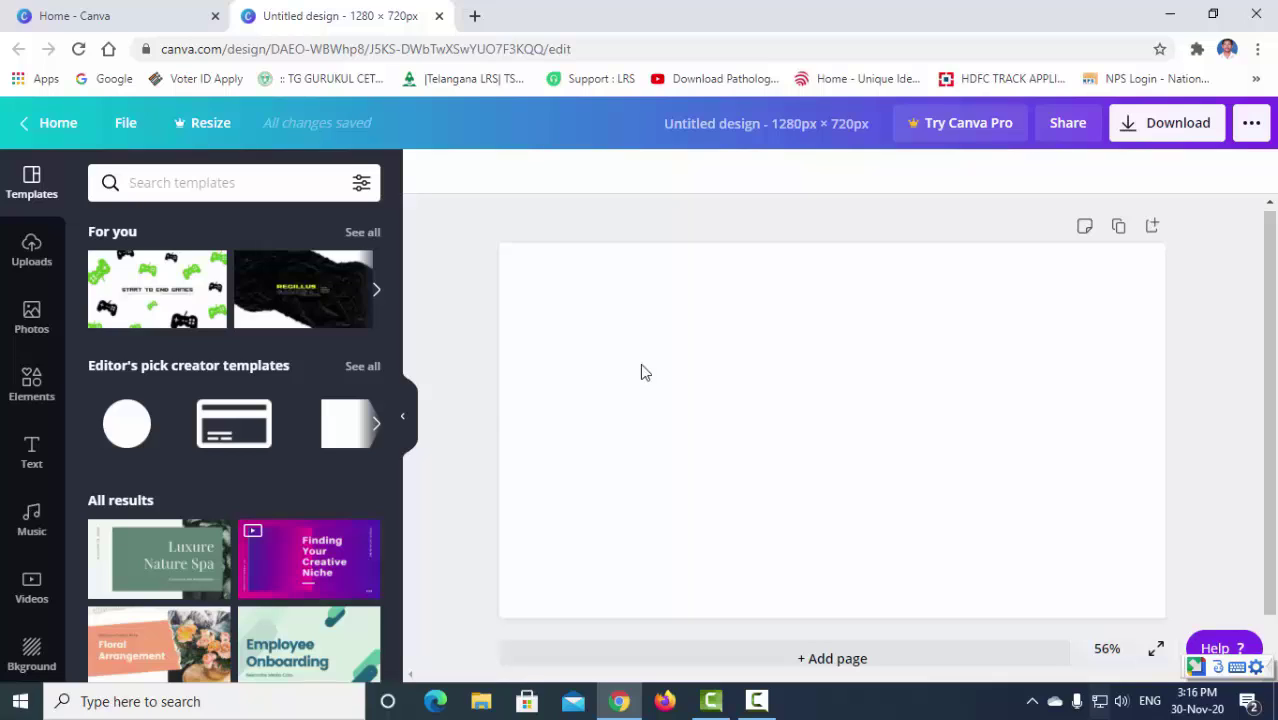
Upload the blue-to-red gradient image 20200419_001848 from the computer's Desktop folder to the media uploads.
left_click(33, 252)
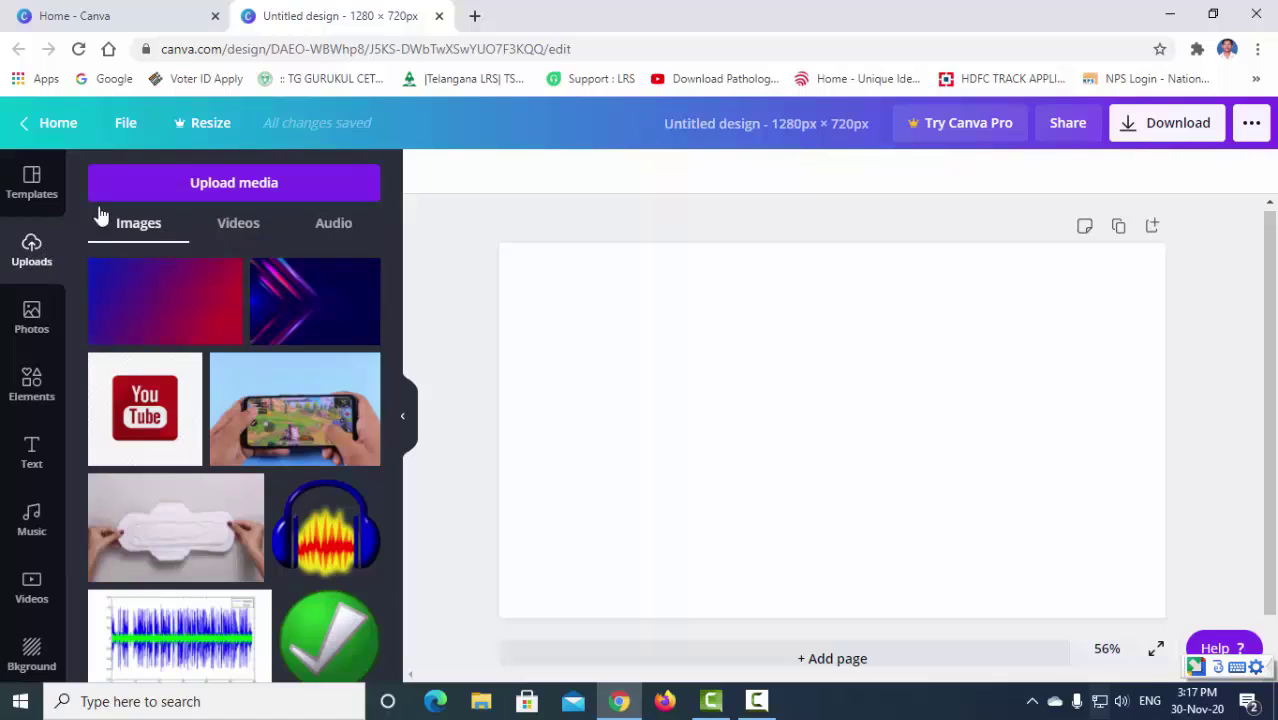
left_click(268, 186)
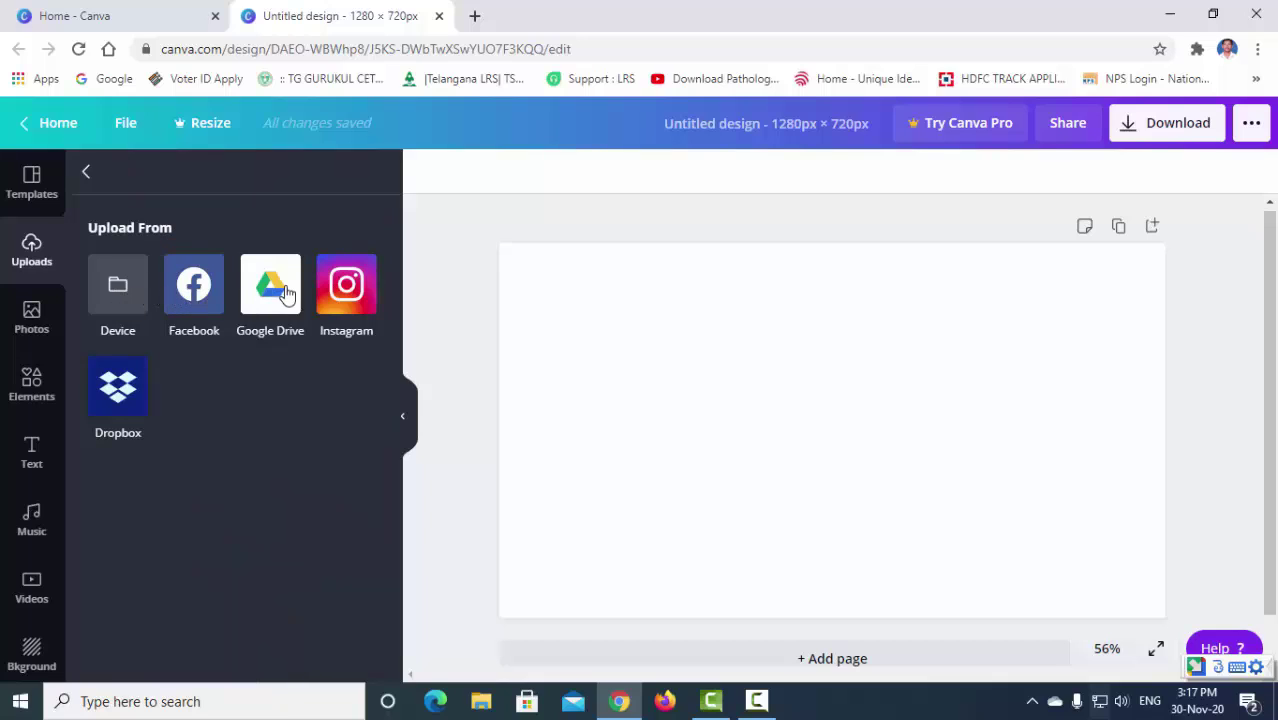
left_click(120, 287)
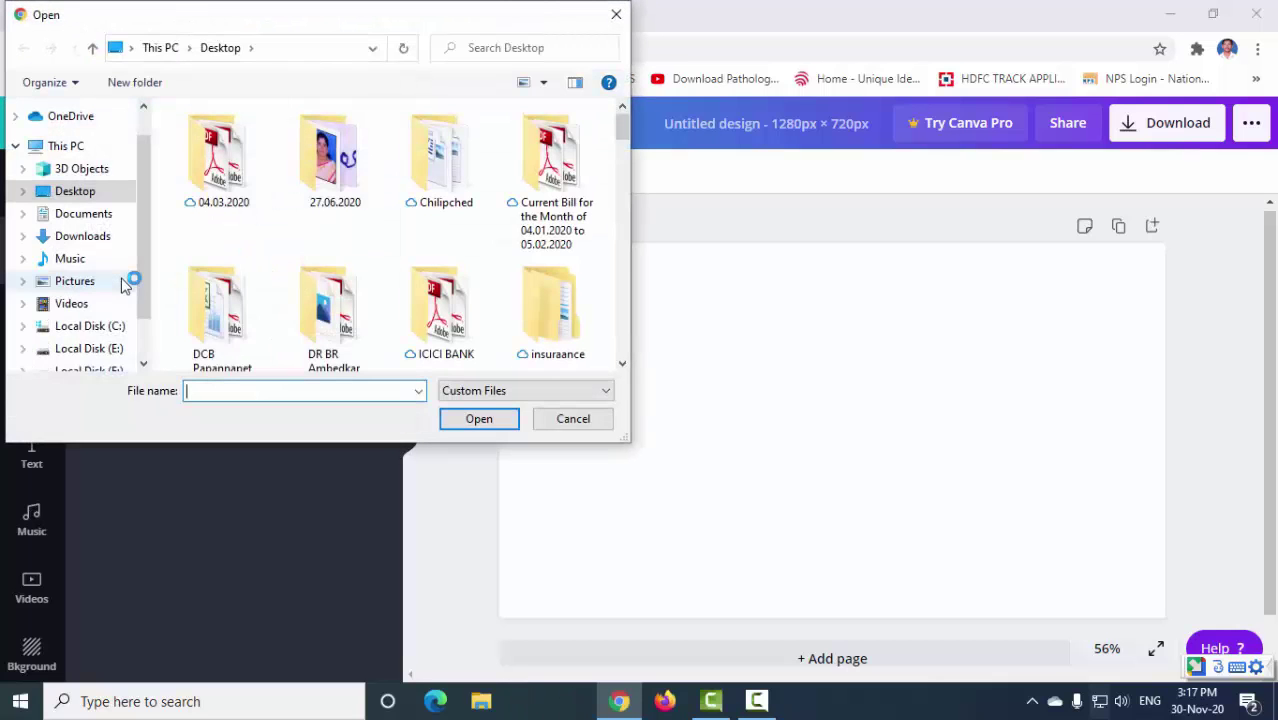
scroll(322, 287, "down", 6)
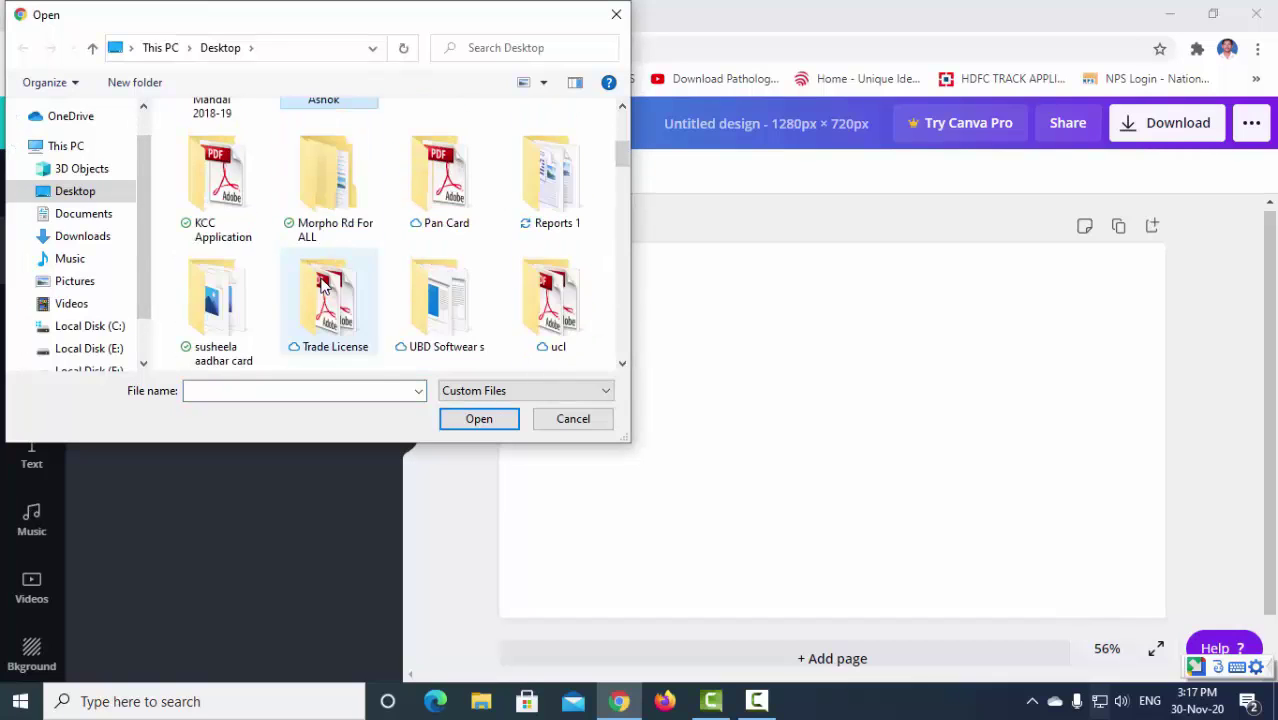
scroll(322, 287, "down", 2)
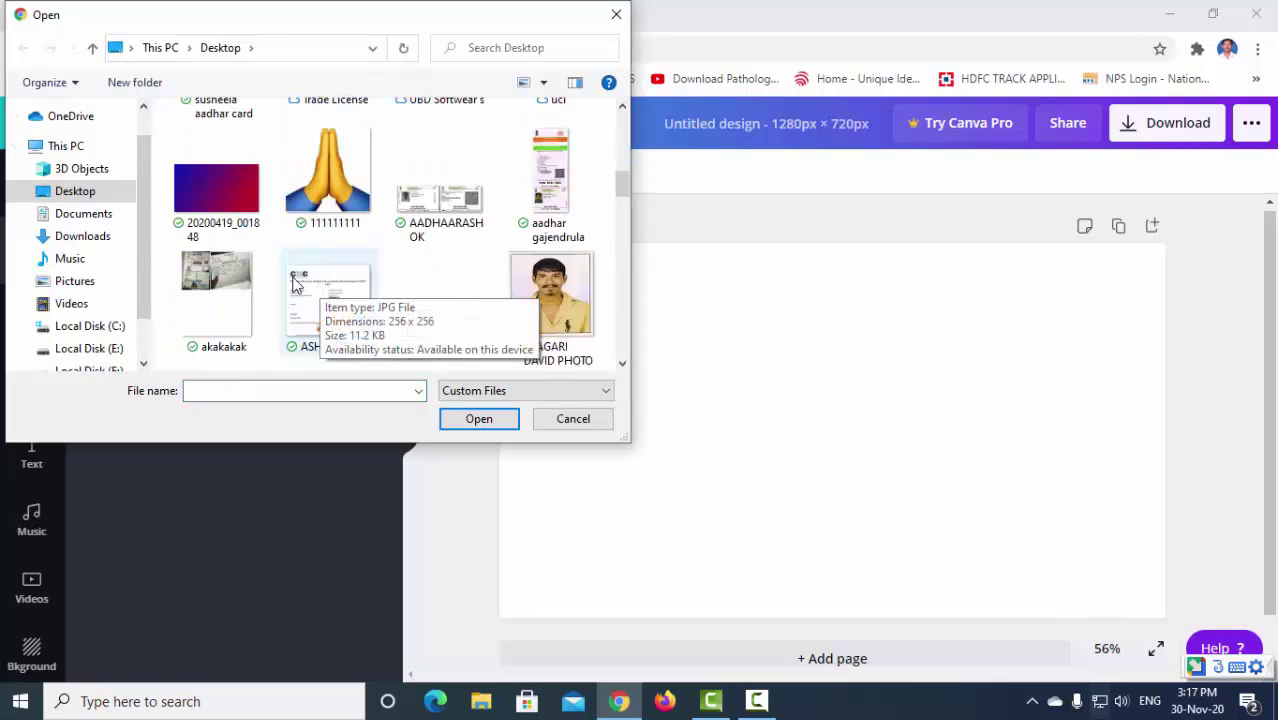
double_click(225, 190)
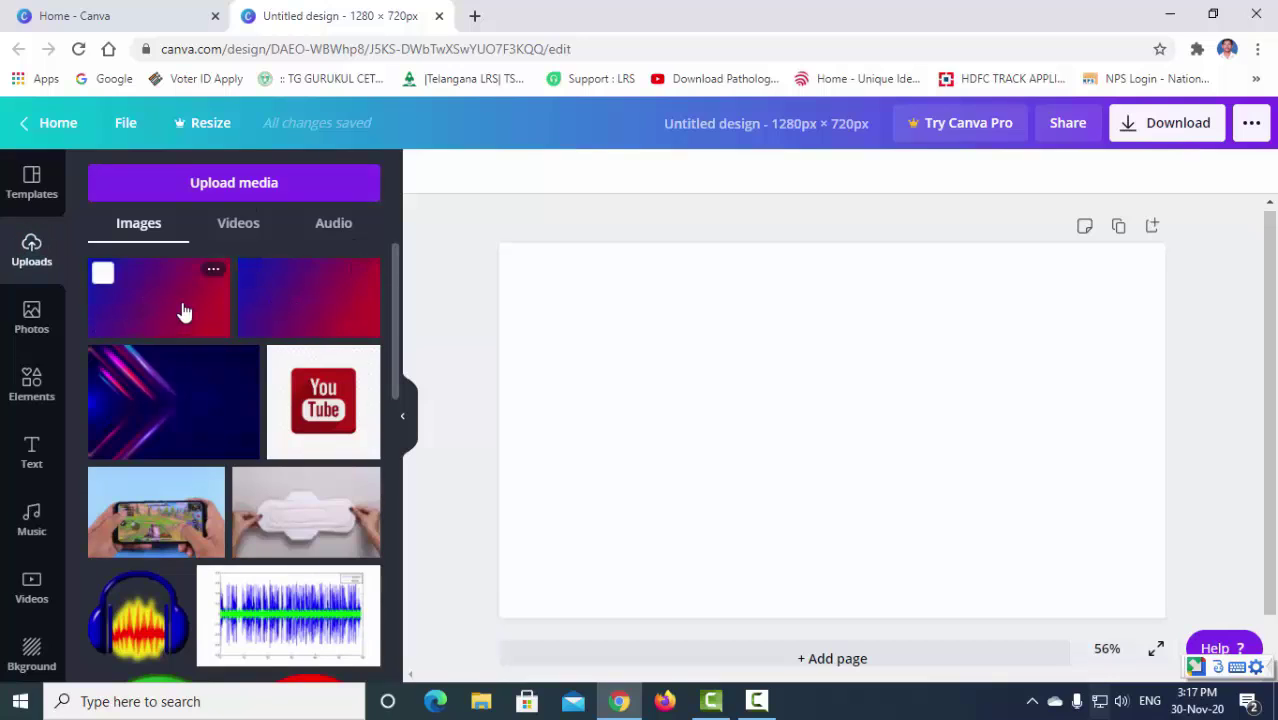
Add the blue-to-red gradient image to the blank page and enlarge it to cover the whole page as background.
left_click(291, 293)
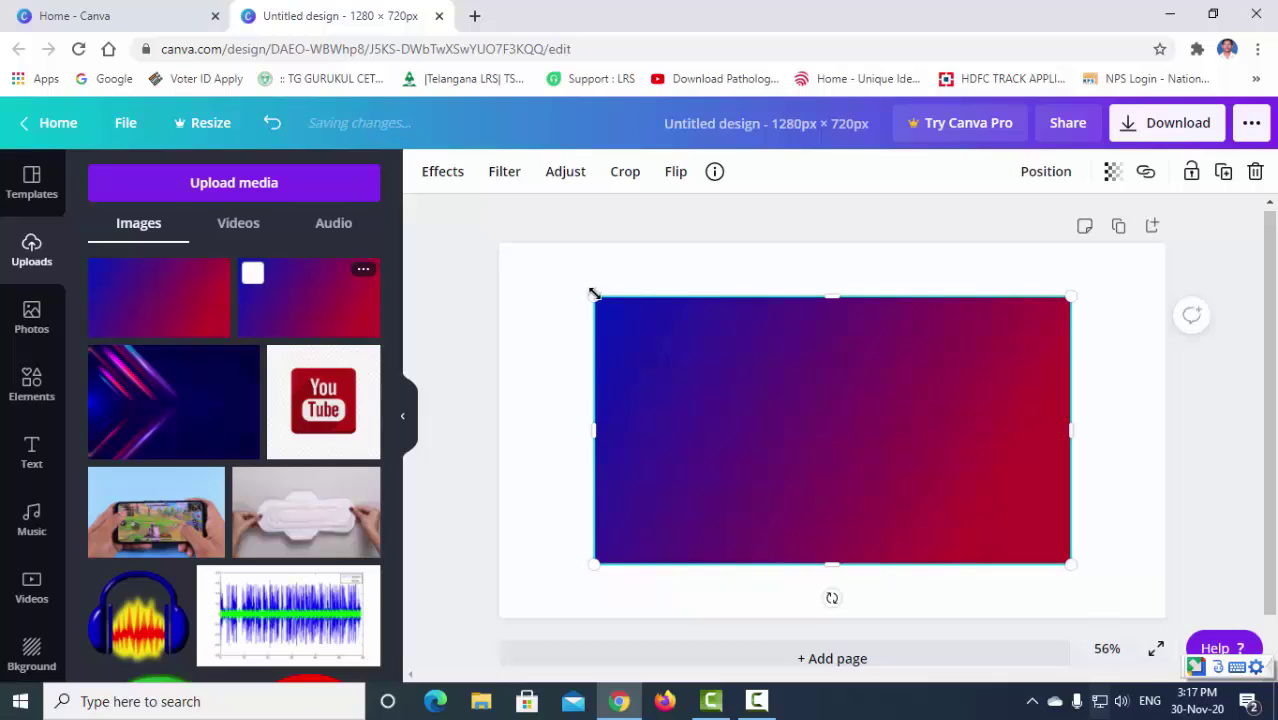
left_click_drag(593, 291, 459, 285)
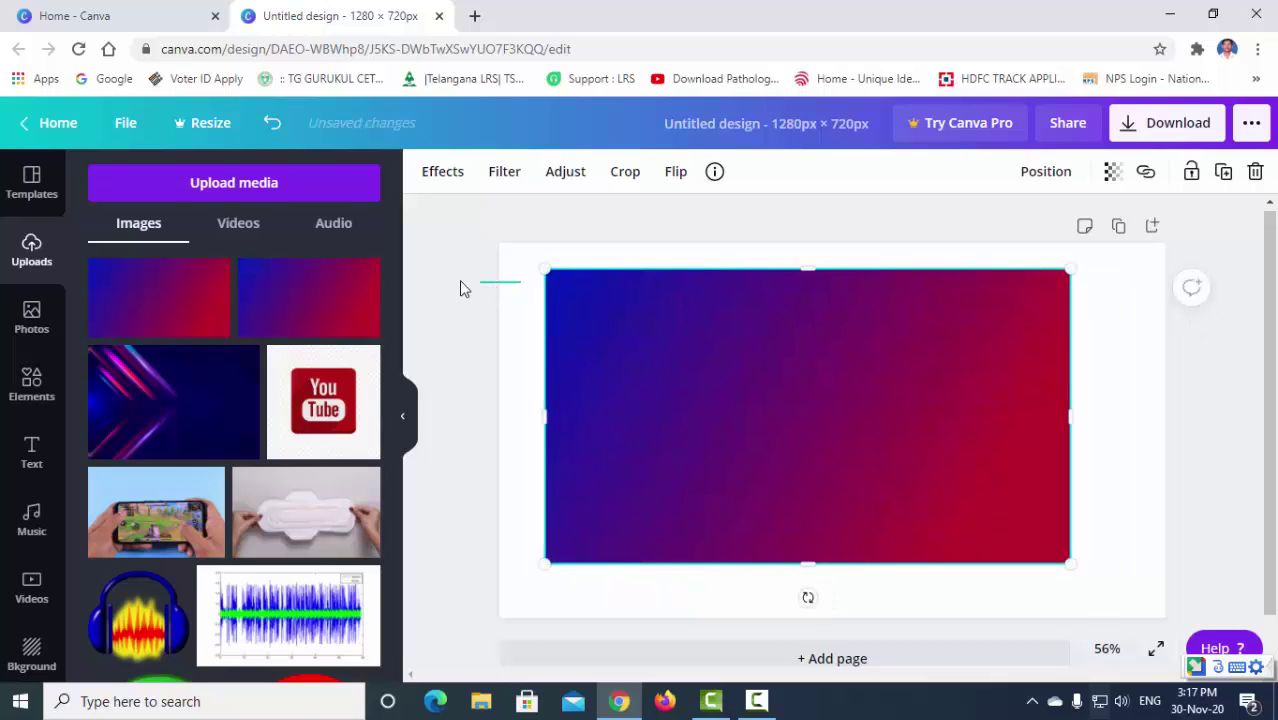
left_click(459, 282)
left_click(626, 346)
left_click_drag(545, 270, 485, 257)
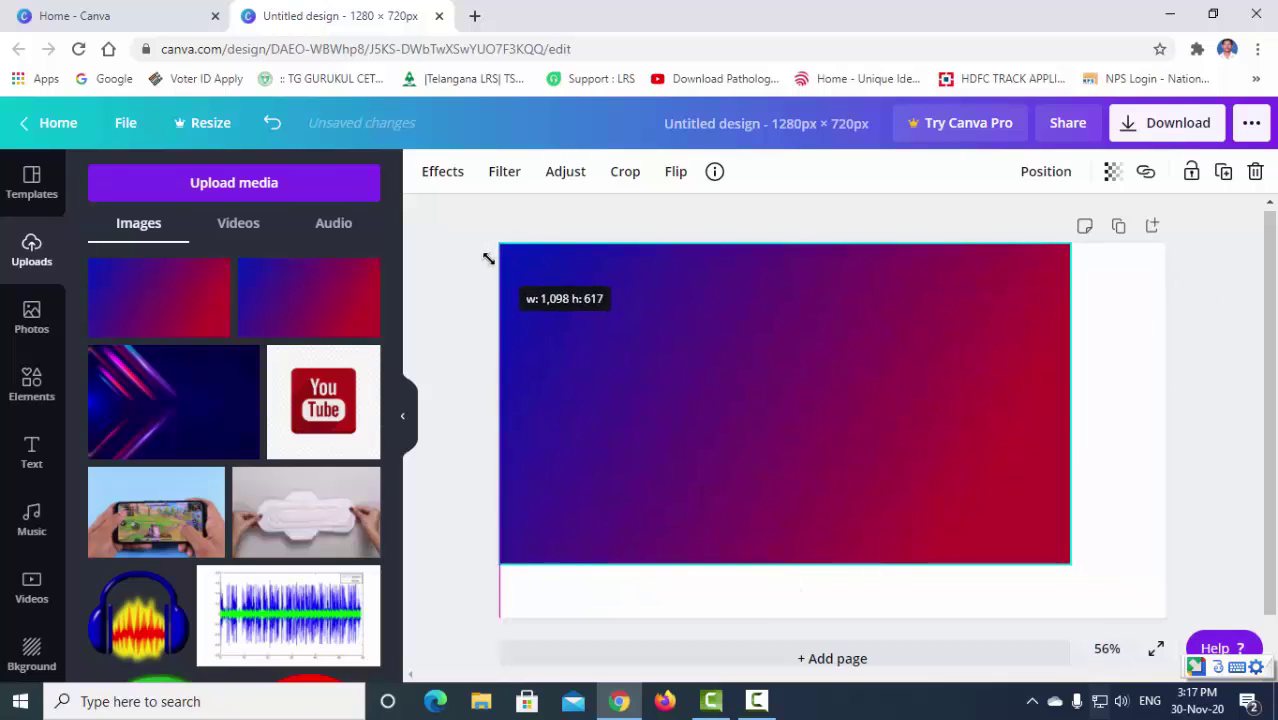
left_click_drag(1073, 566, 1168, 610)
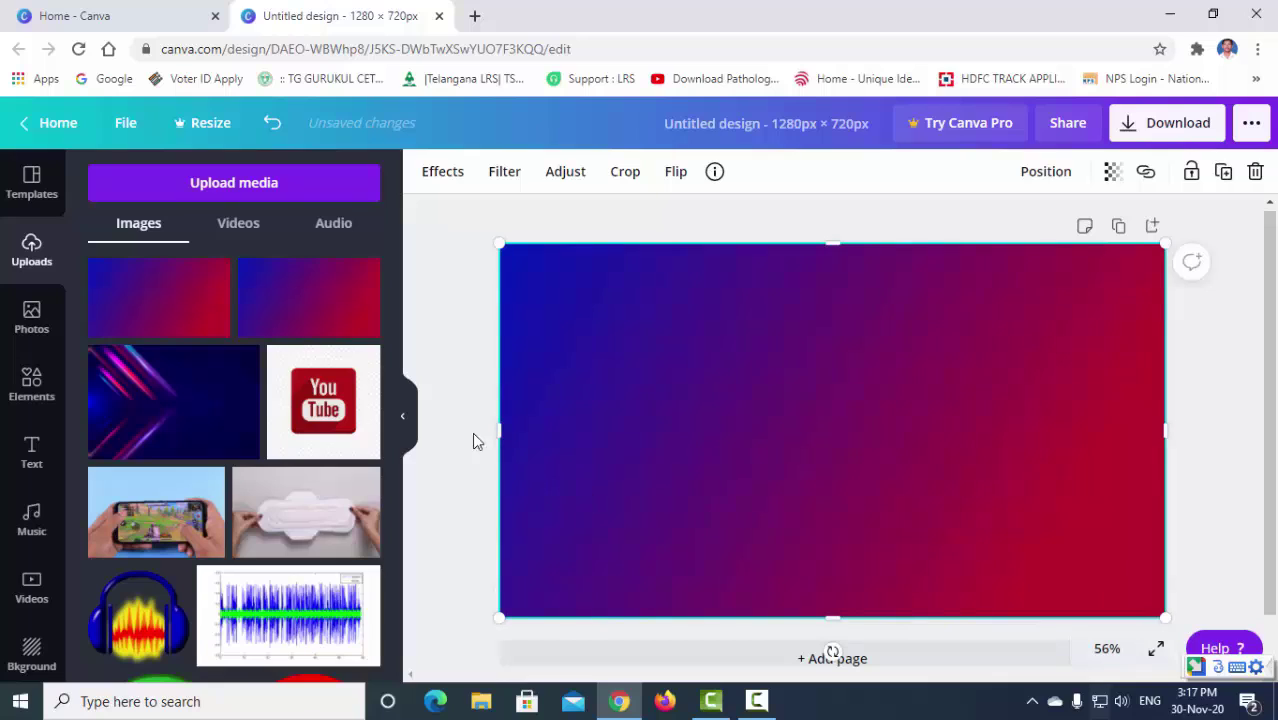
left_click(444, 418)
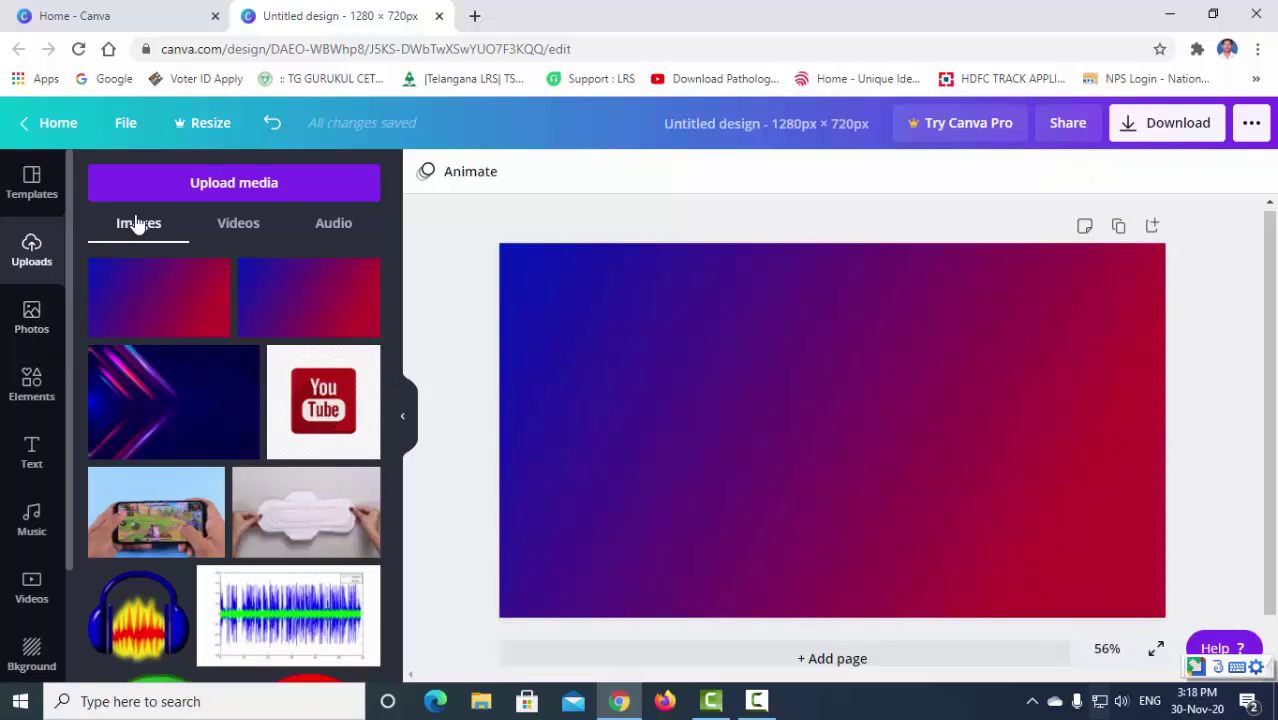
Find the background-free cutout of the pointing man in a white shirt among the uploaded images and add it to the page.
scroll(246, 405, "down", 3)
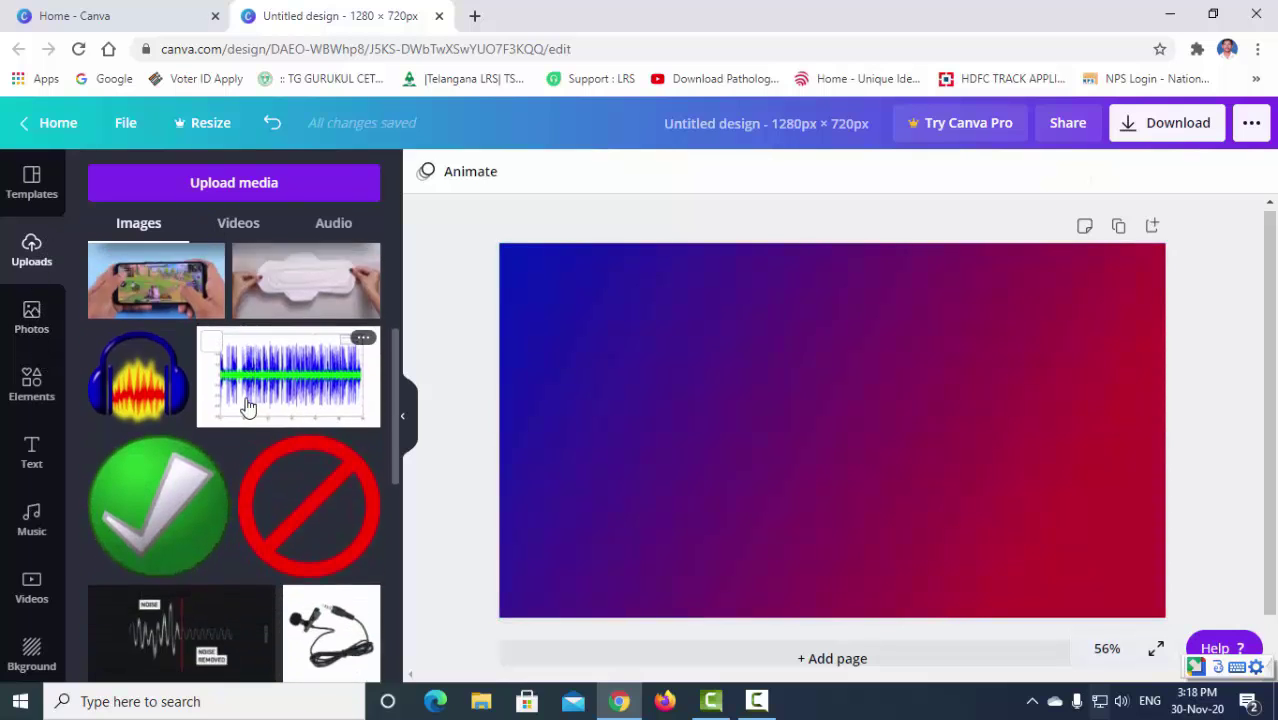
scroll(251, 406, "down", 2)
scroll(251, 406, "up", 5)
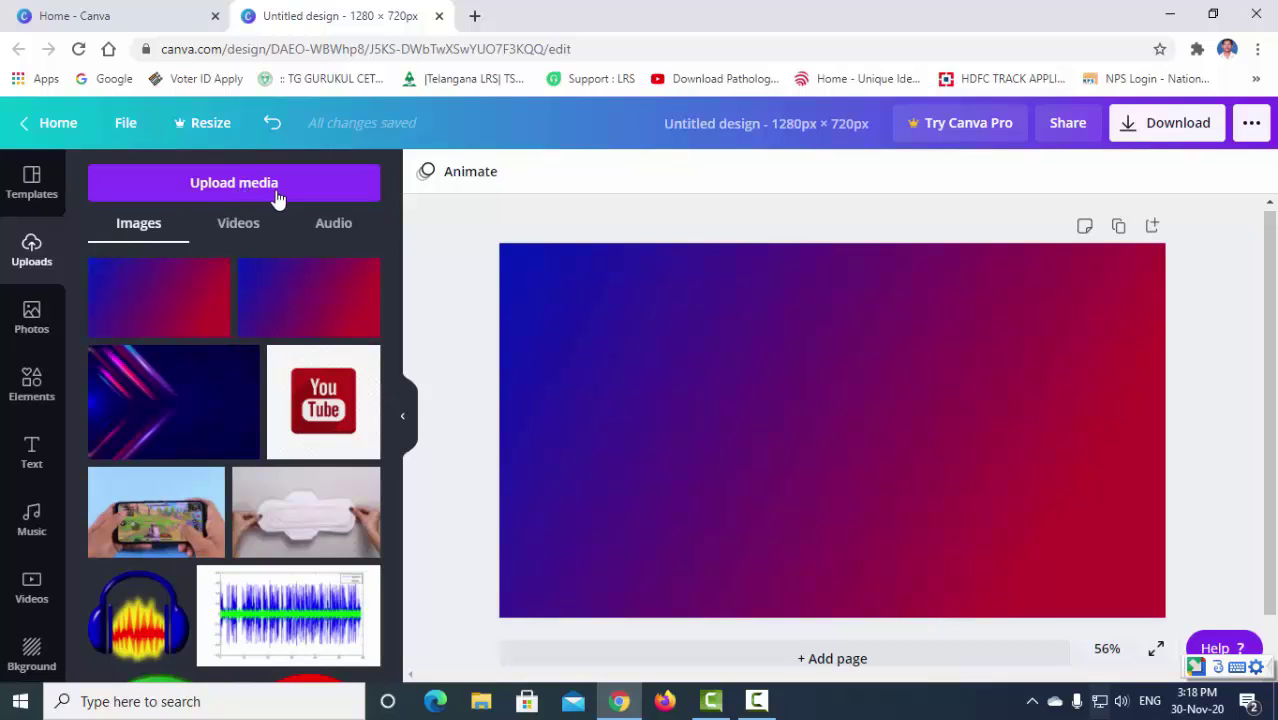
scroll(285, 390, "down", 3)
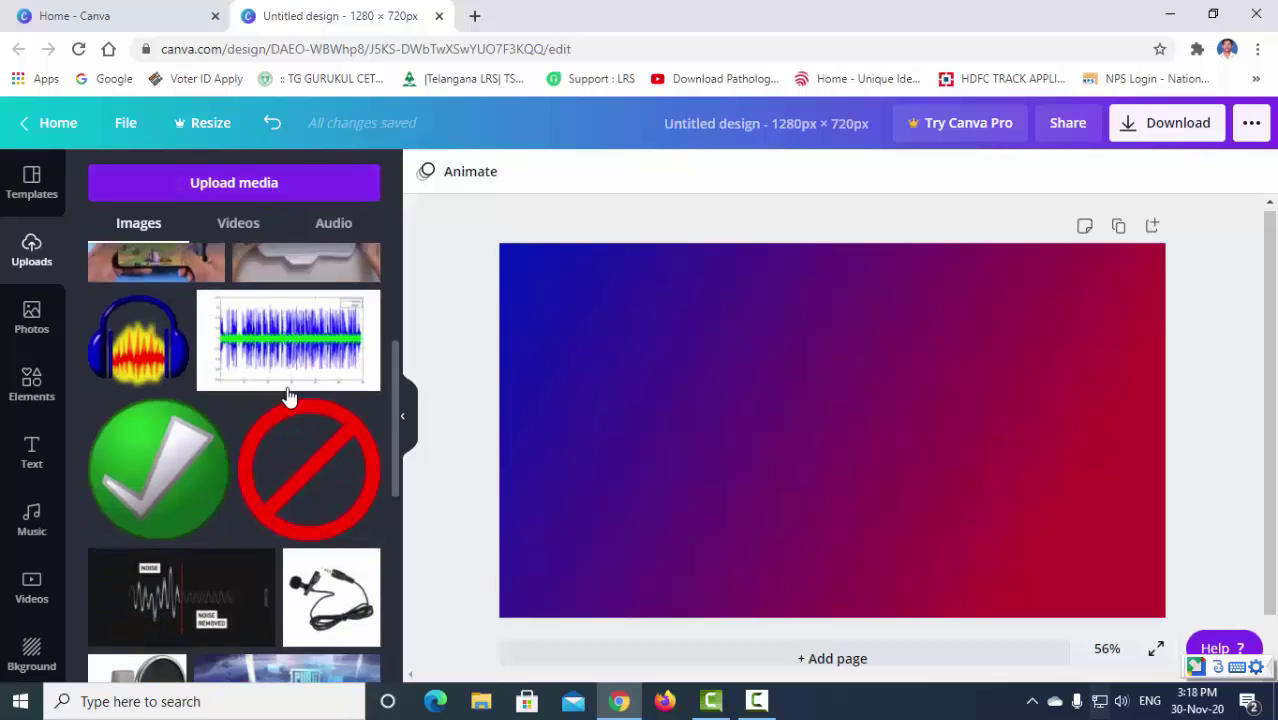
scroll(287, 386, "down", 6)
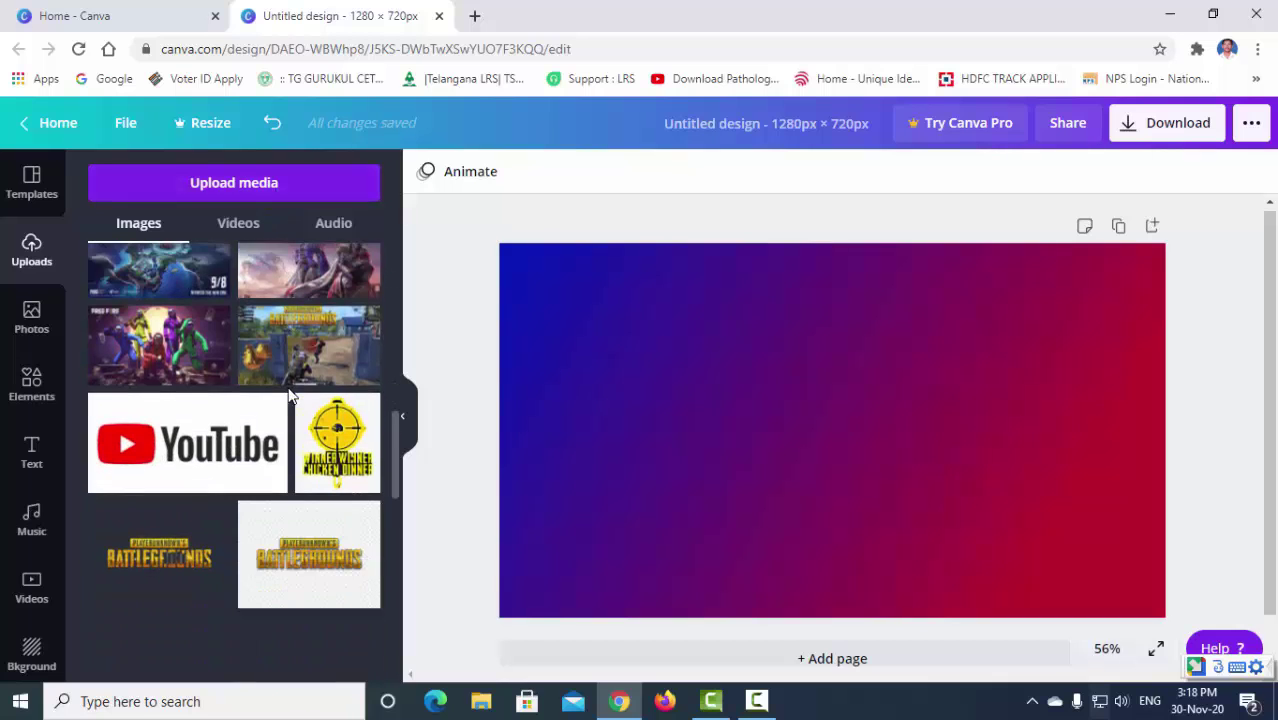
scroll(290, 396, "down", 8)
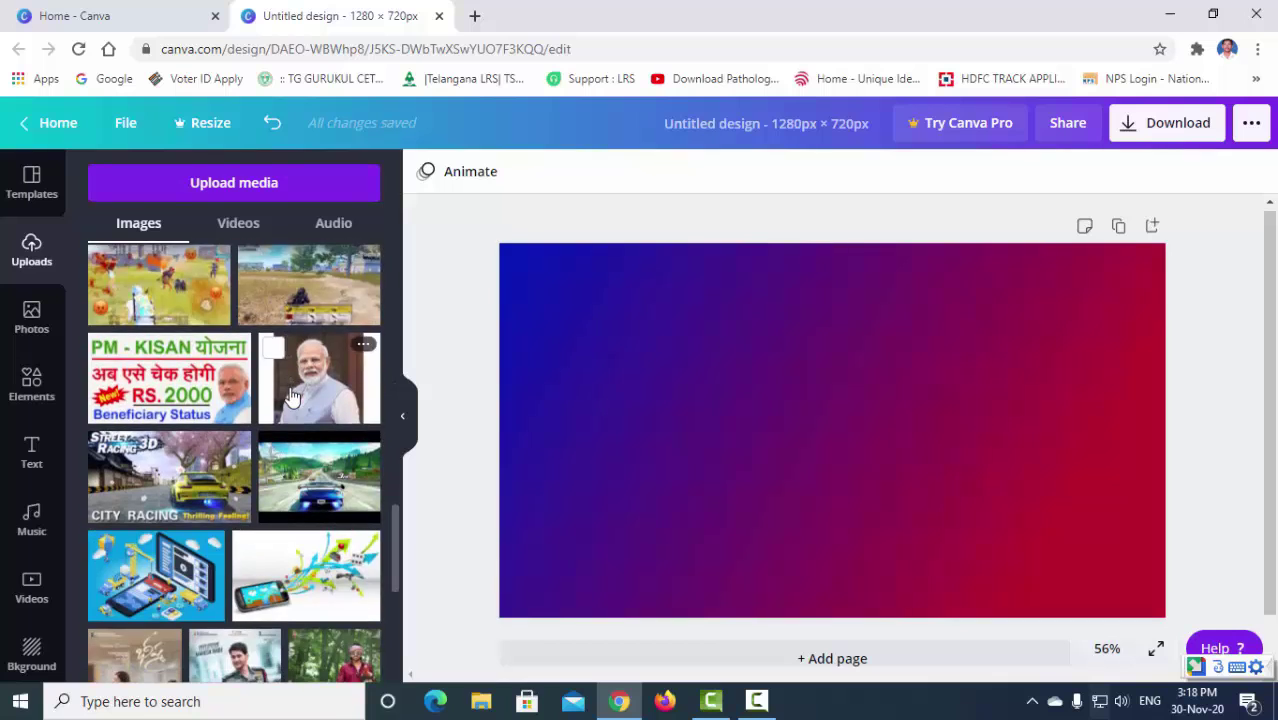
scroll(290, 396, "down", 8)
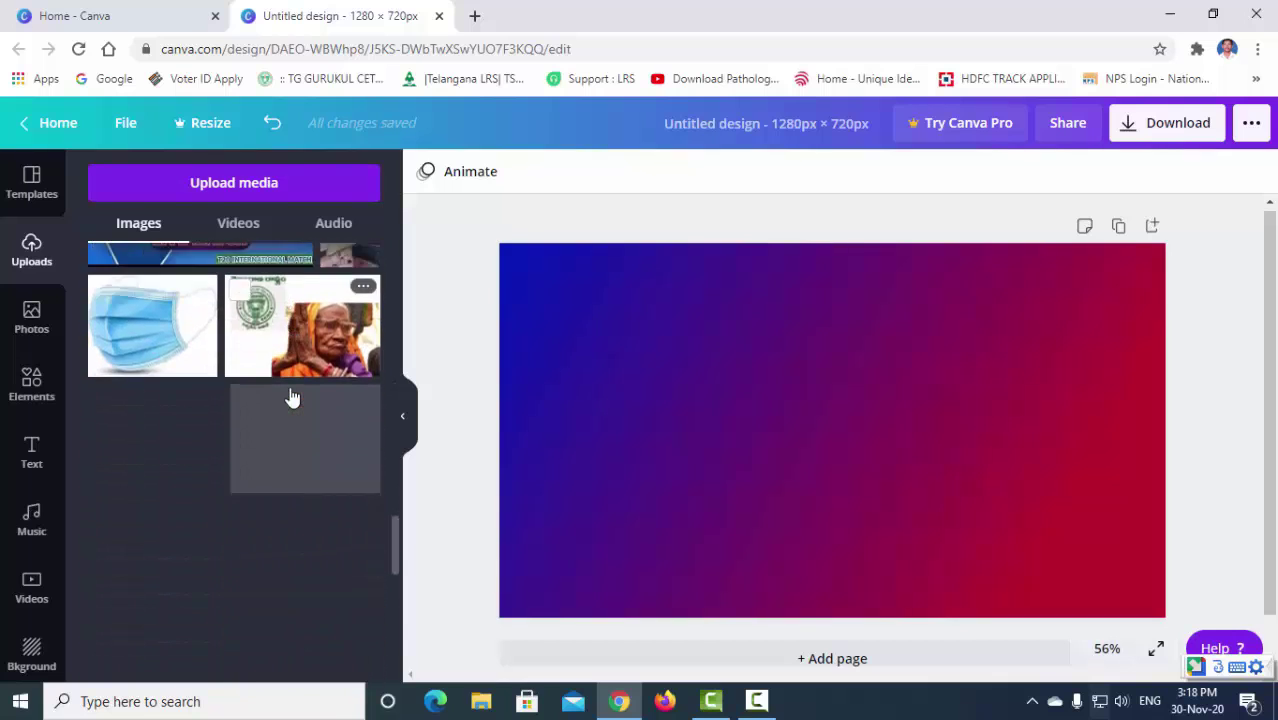
scroll(290, 396, "down", 8)
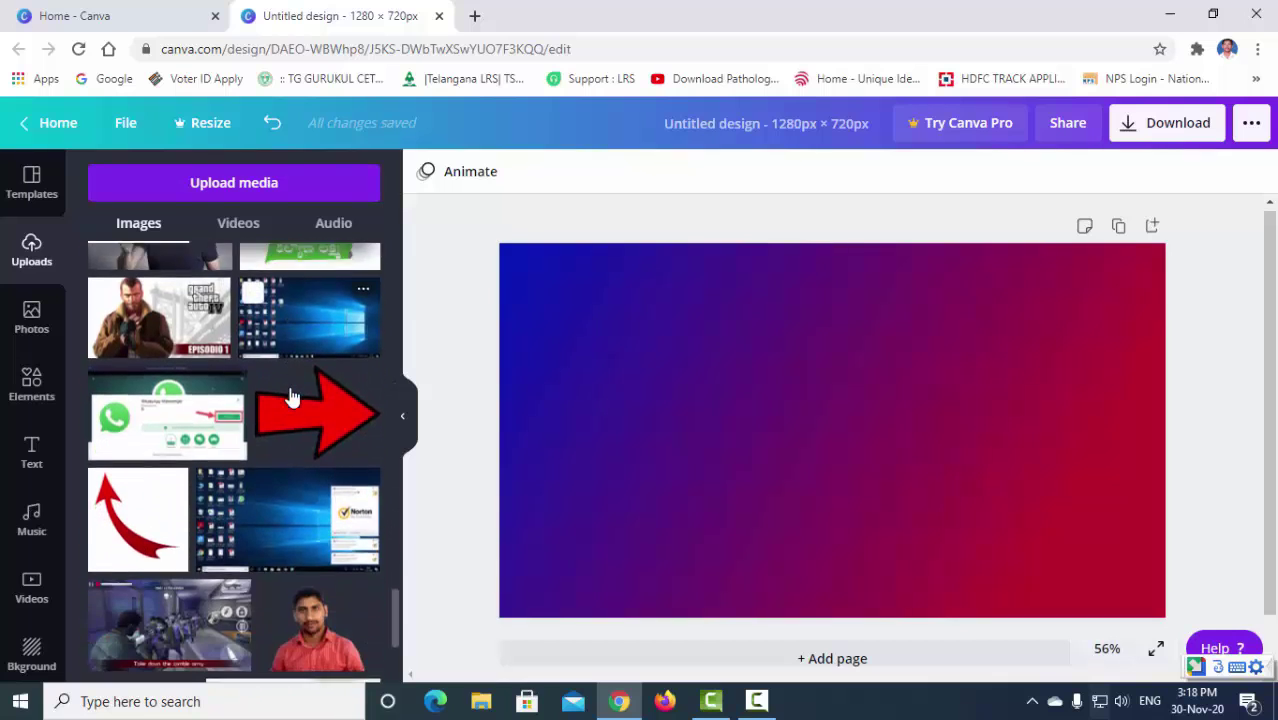
scroll(290, 396, "down", 8)
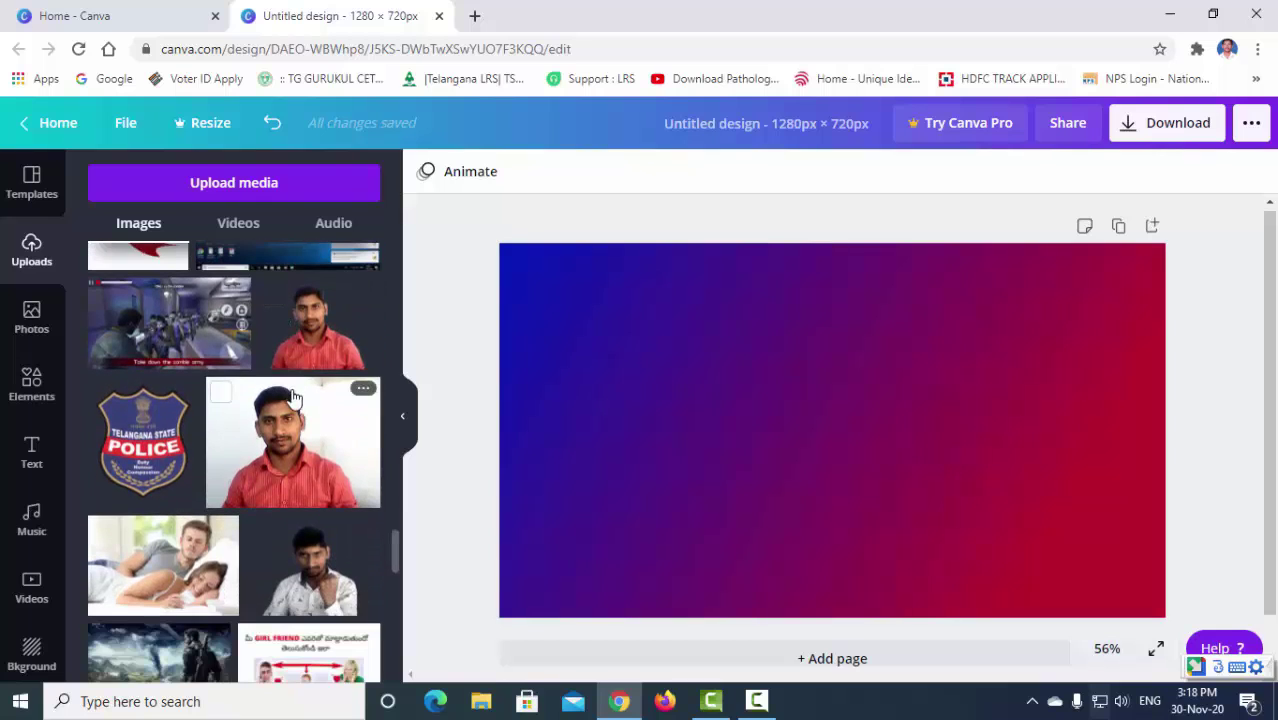
scroll(300, 407, "up", 2)
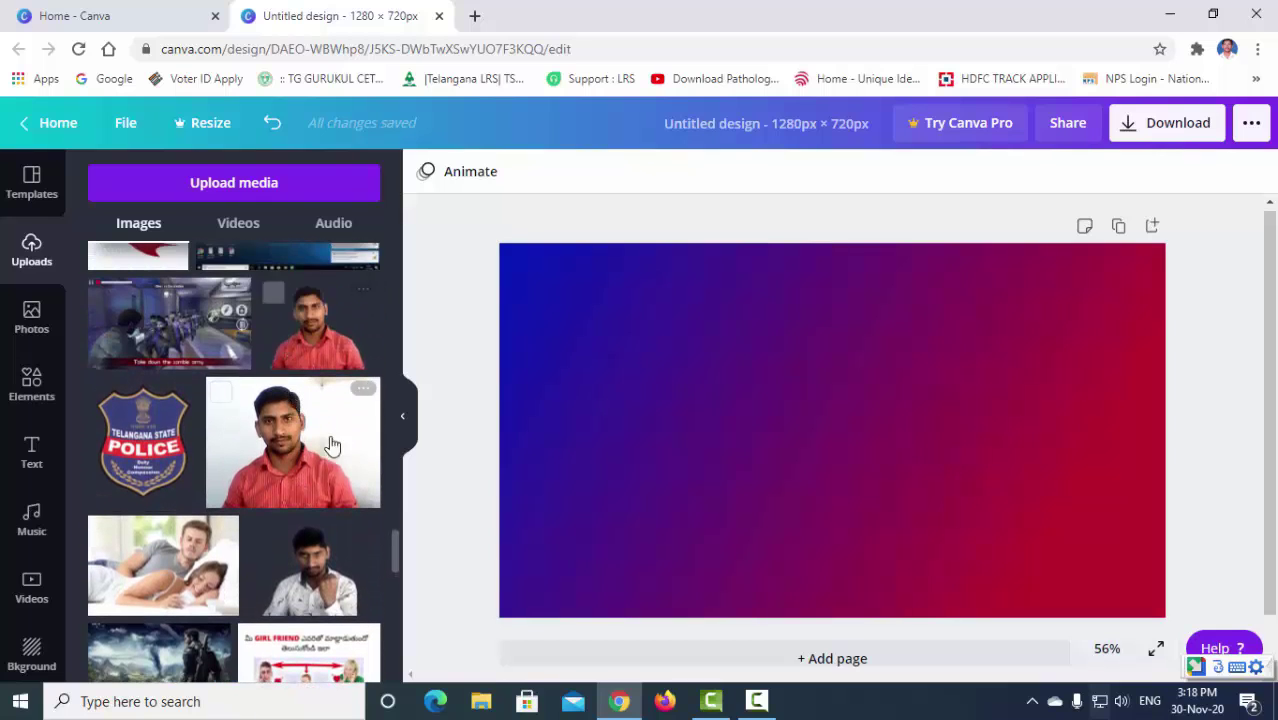
scroll(334, 443, "down", 1)
scroll(318, 454, "down", 8)
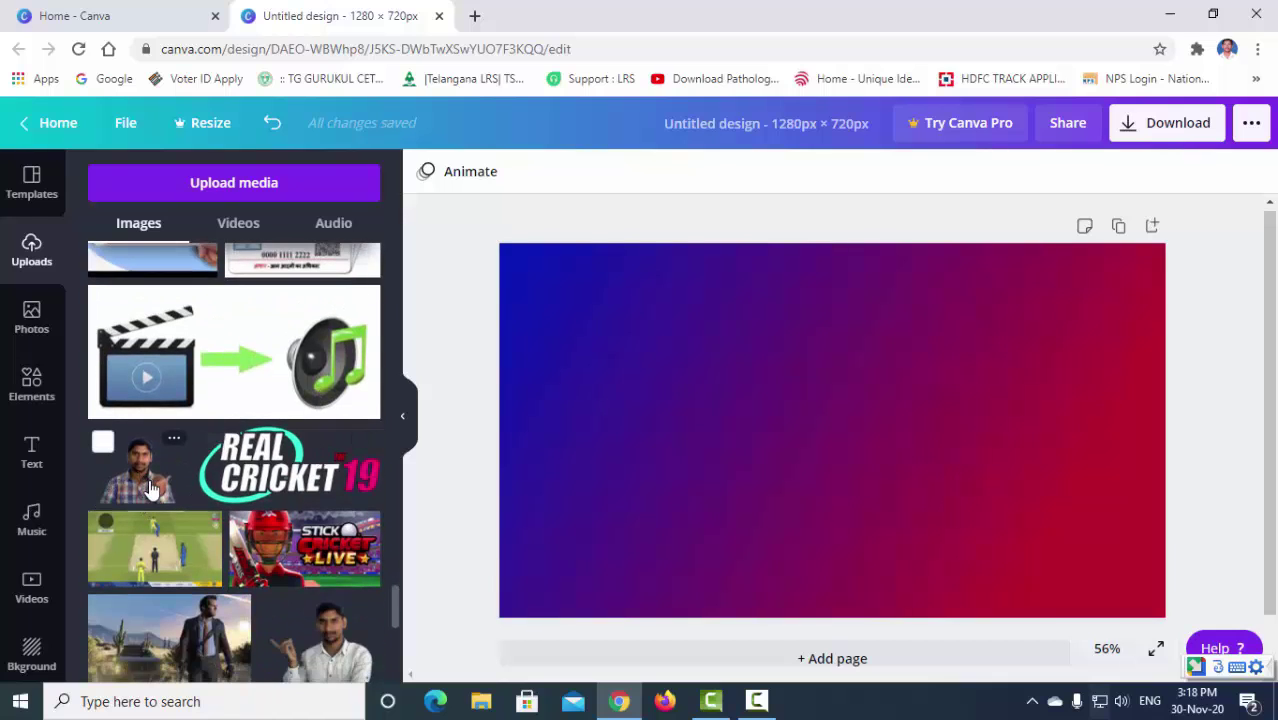
left_click(306, 655)
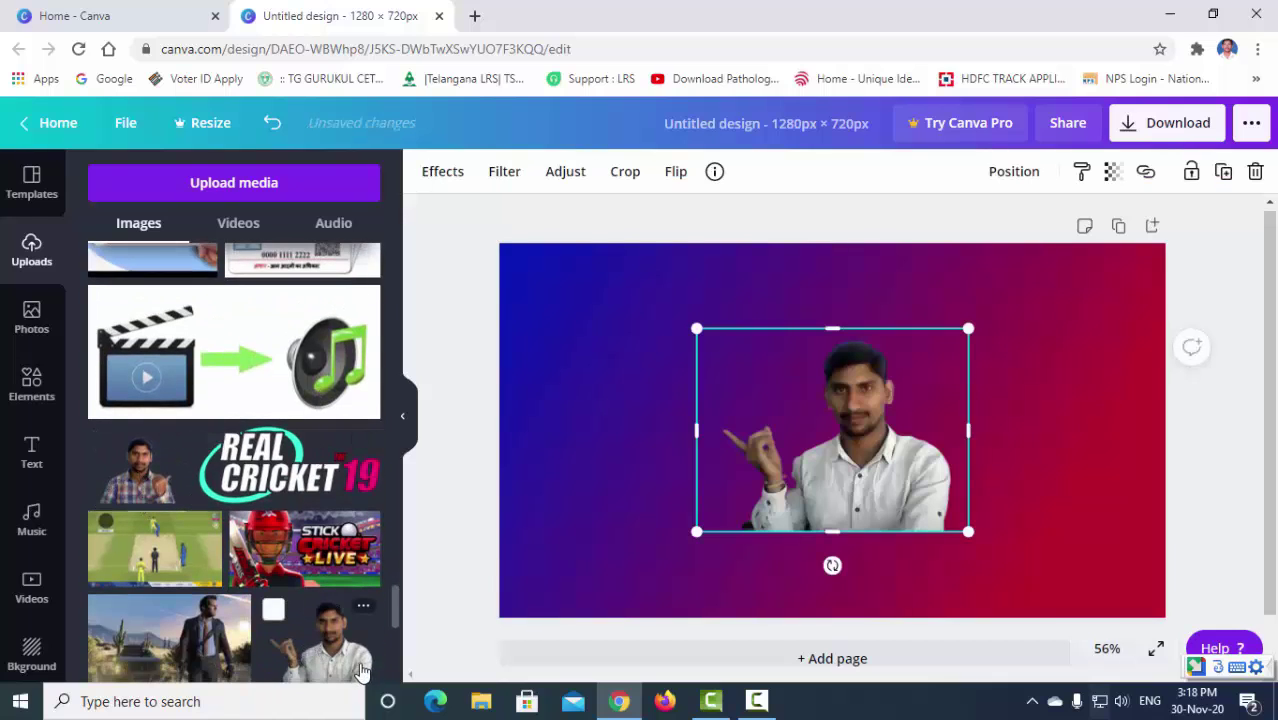
Move the man's cutout into the lower-right corner of the design, aligned with the page's bottom edge.
scroll(313, 627, "down", 1)
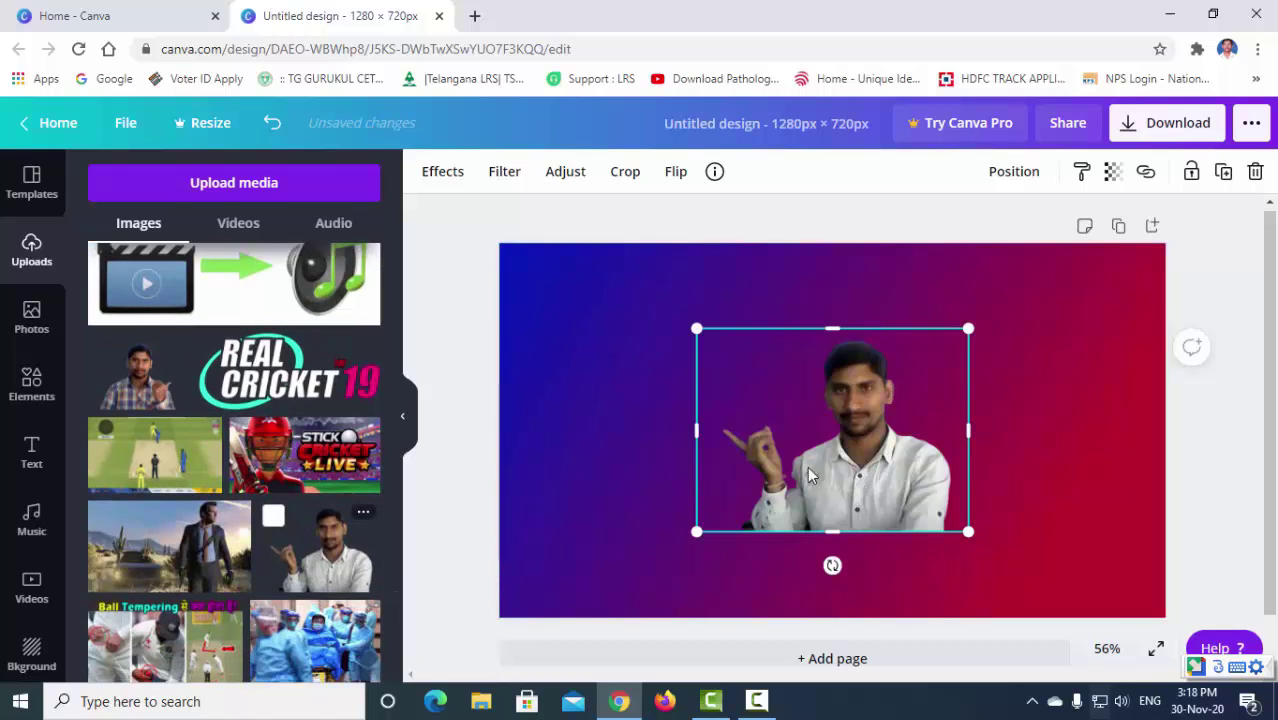
left_click_drag(843, 452, 998, 490)
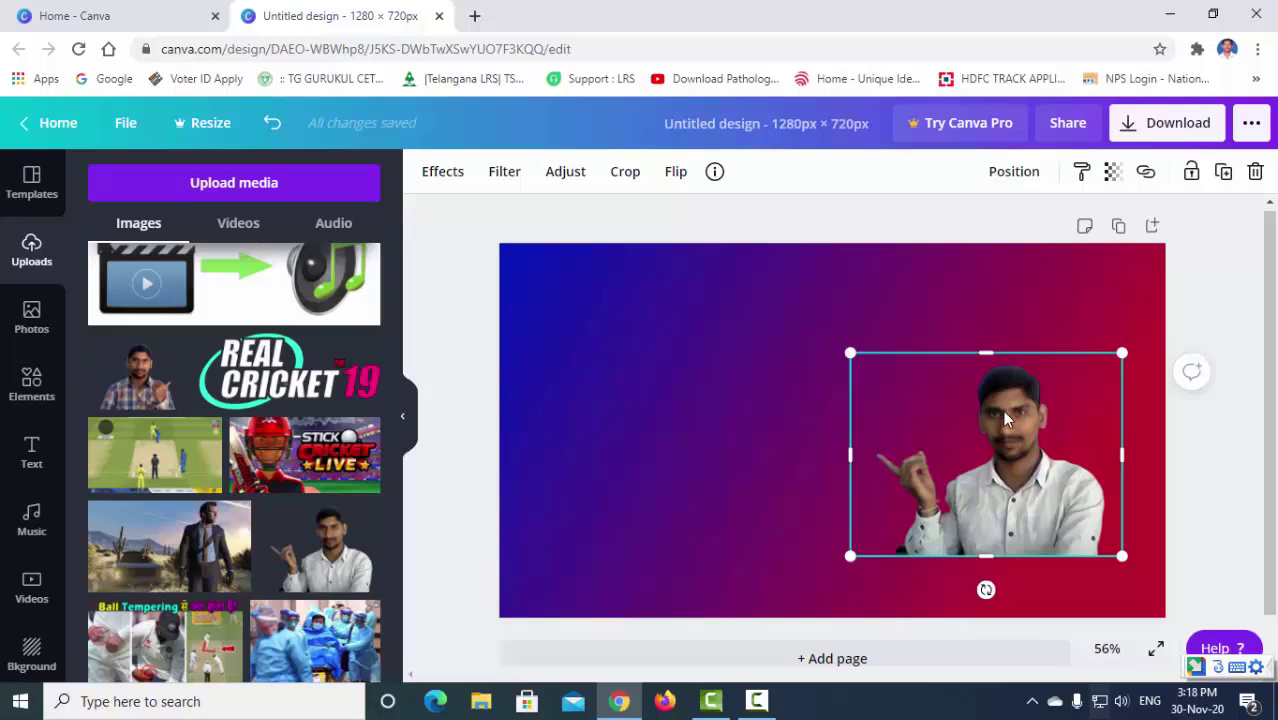
left_click_drag(1005, 418, 1059, 475)
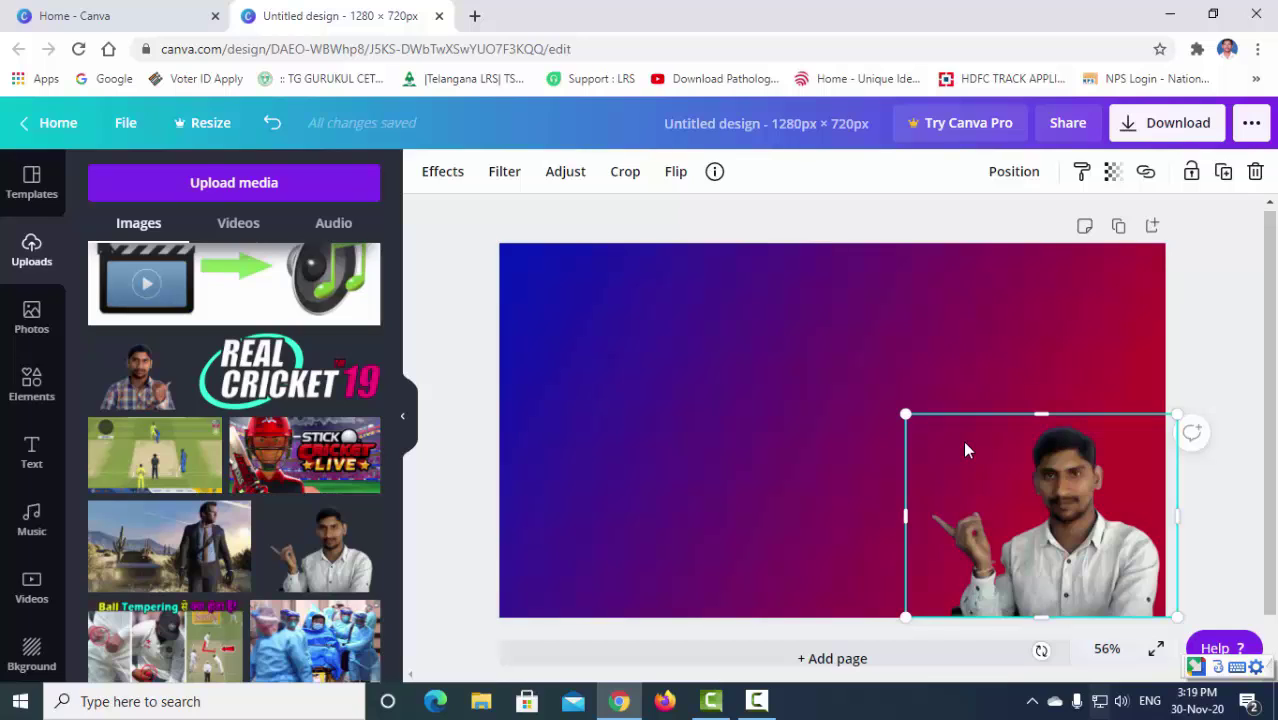
left_click(458, 492)
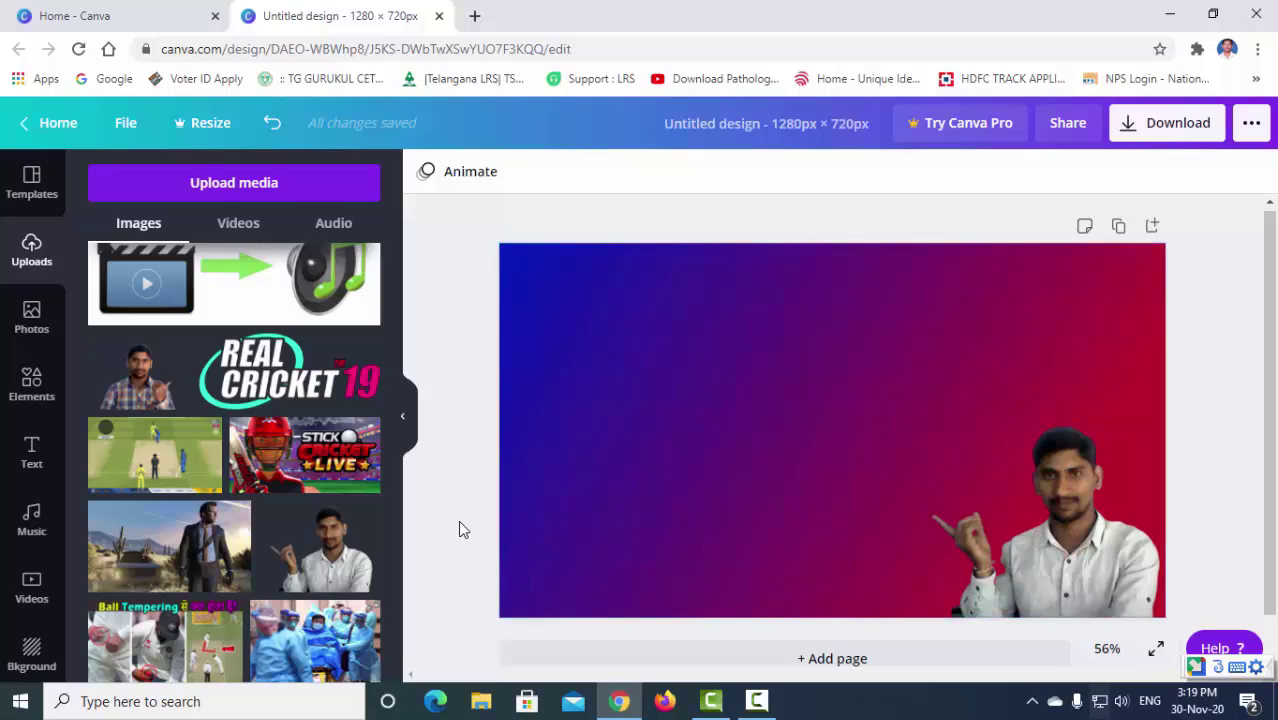
left_click(1050, 566)
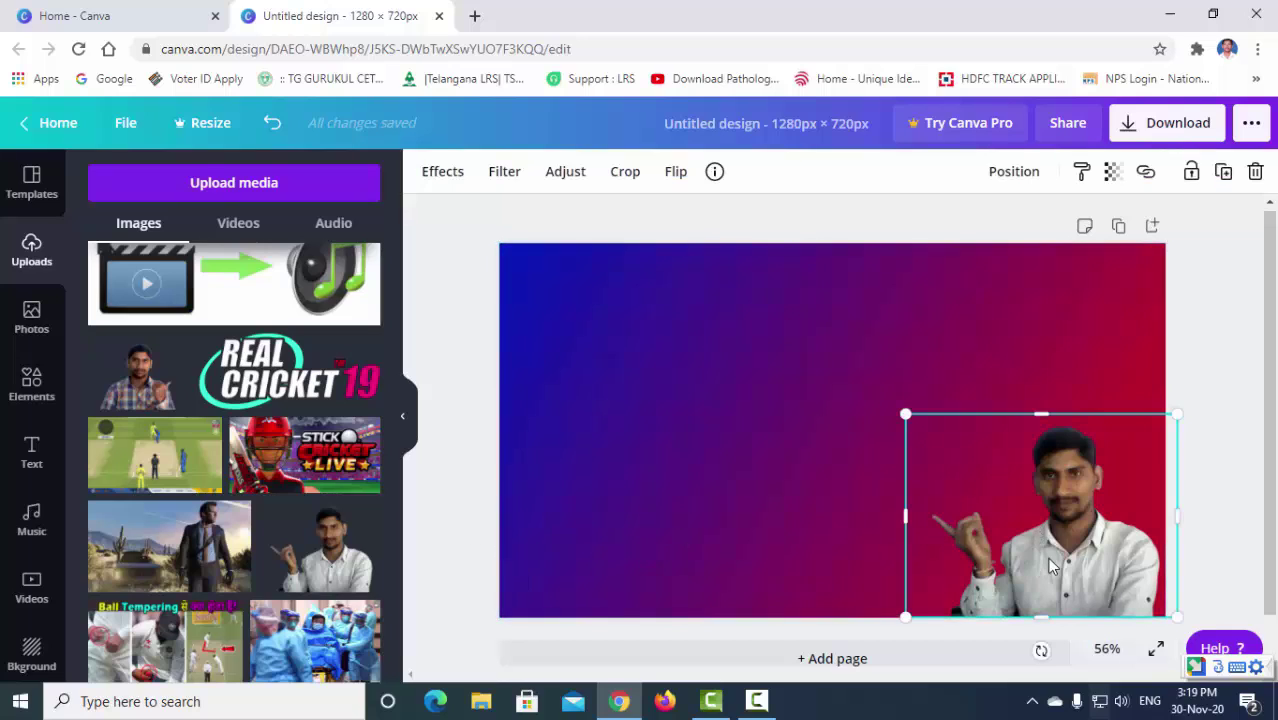
left_click(465, 526)
left_click(868, 481)
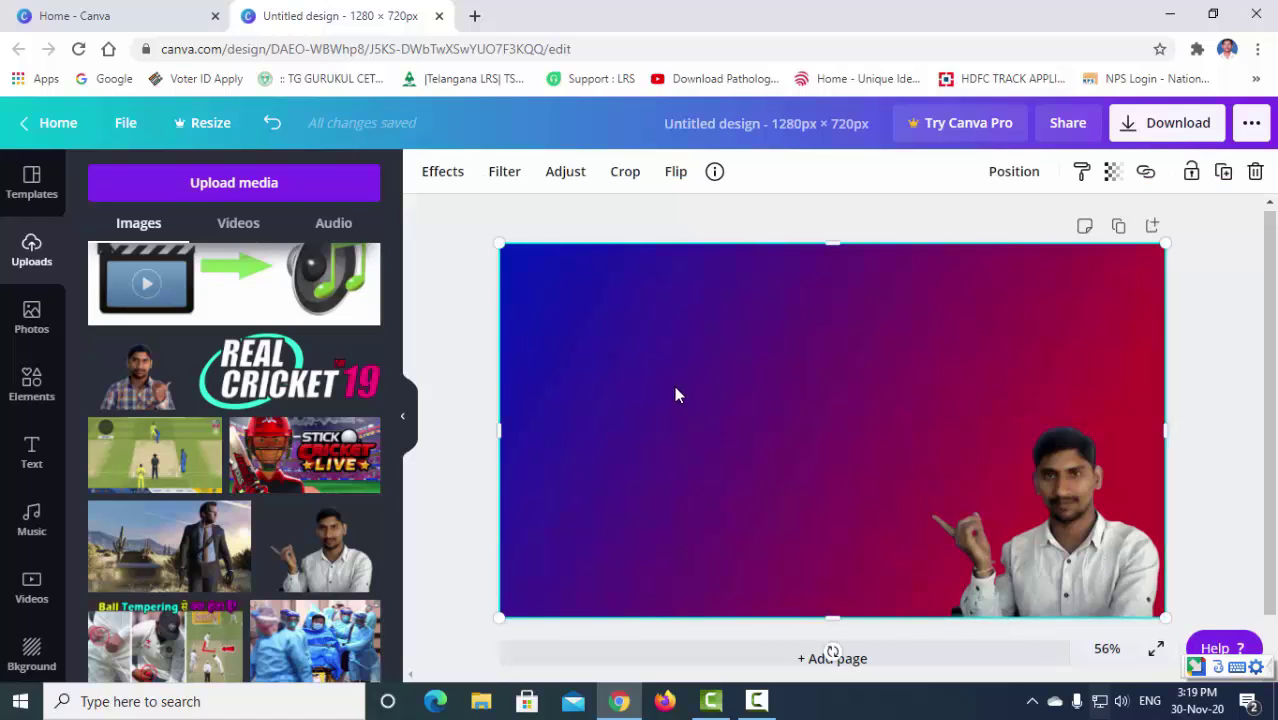
Add a heading to the page, switch the input language to Telugu (Google Input Tools) and enter "నేను నా" as its text.
left_click(28, 455)
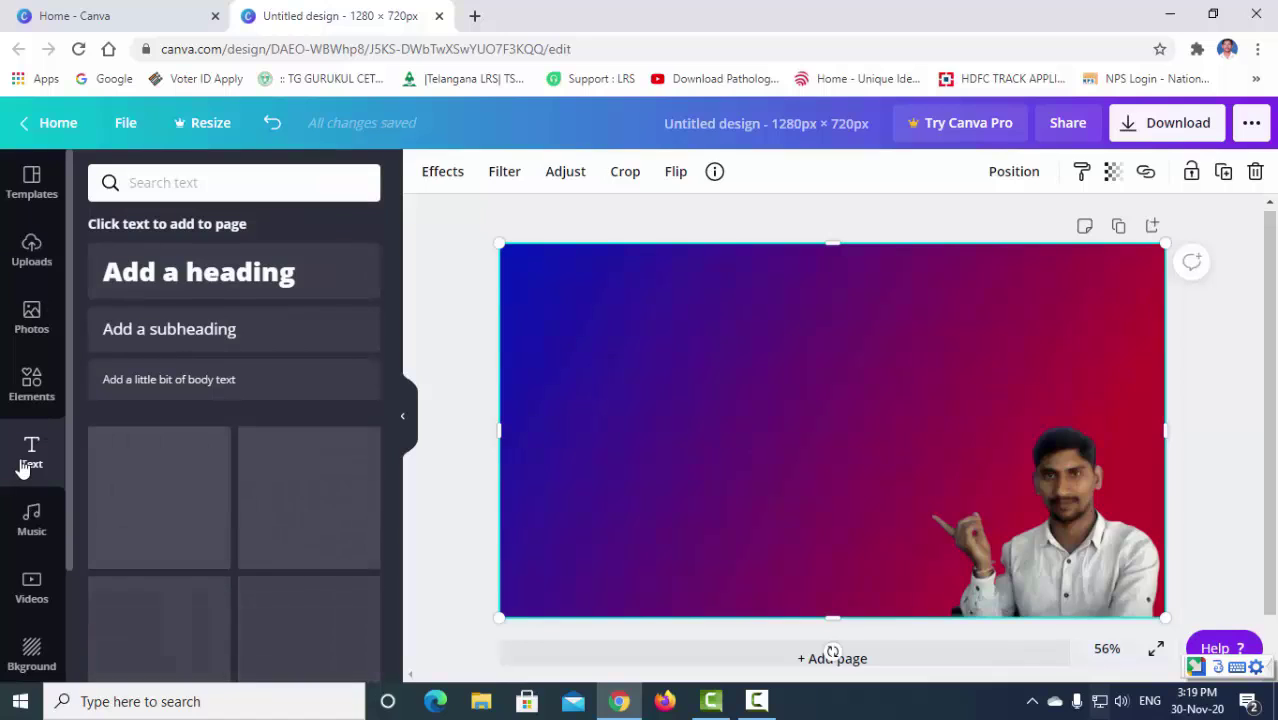
left_click(249, 283)
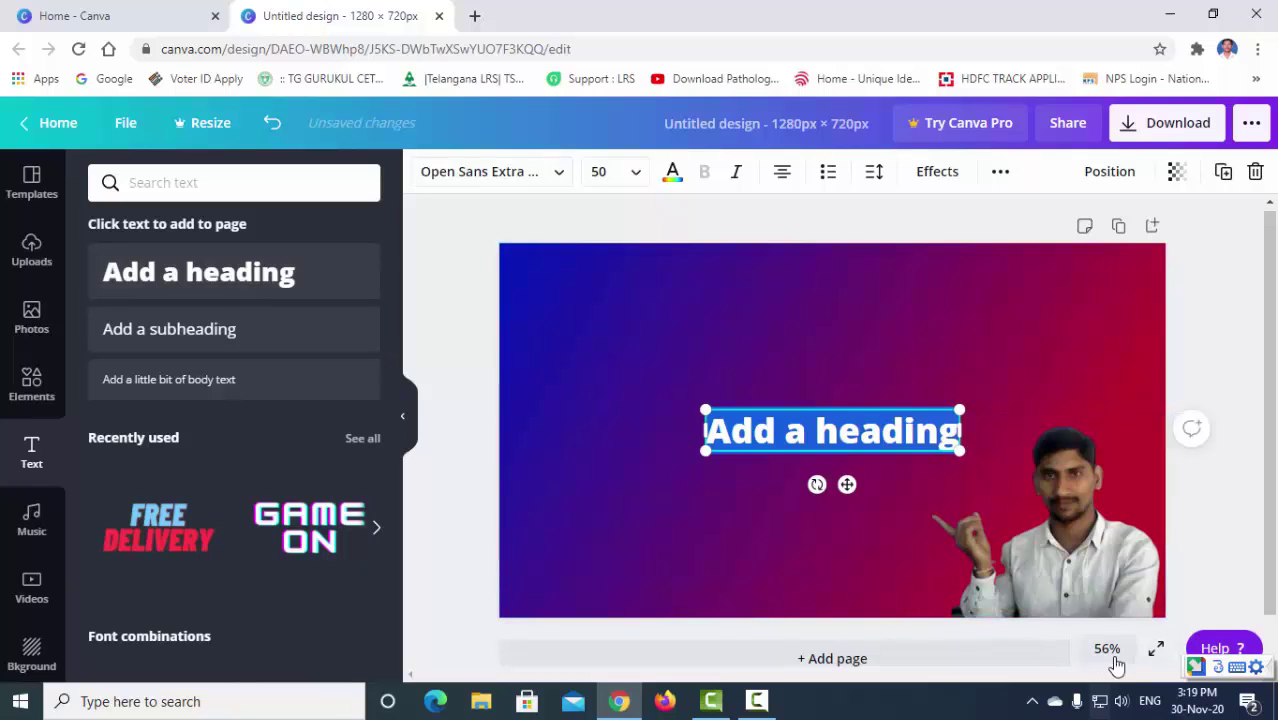
left_click(1150, 703)
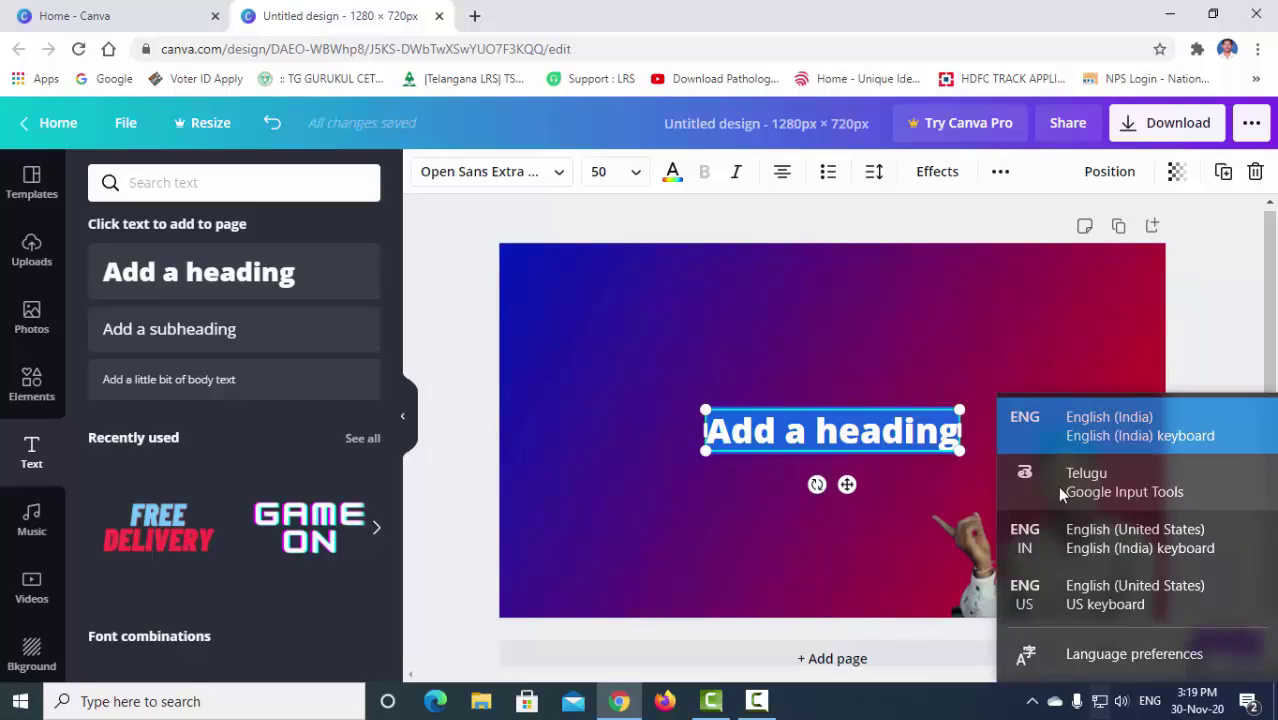
left_click(1111, 487)
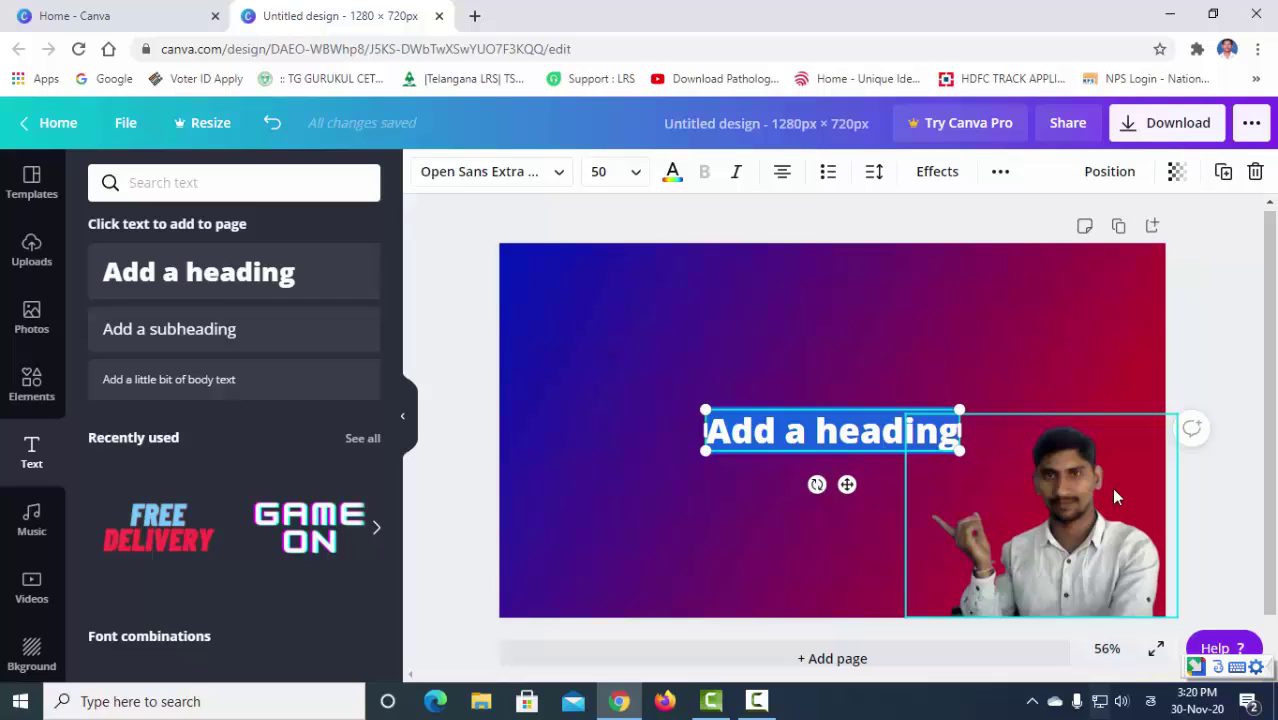
type("NENU")
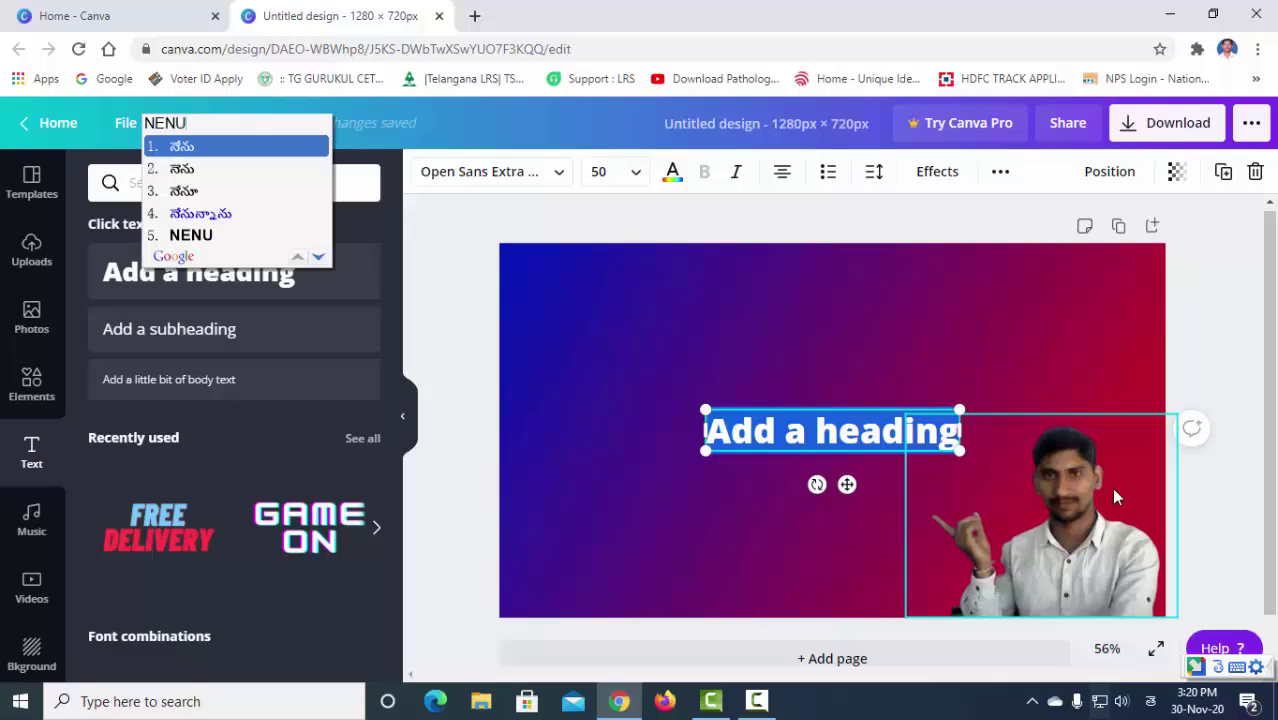
key("space")
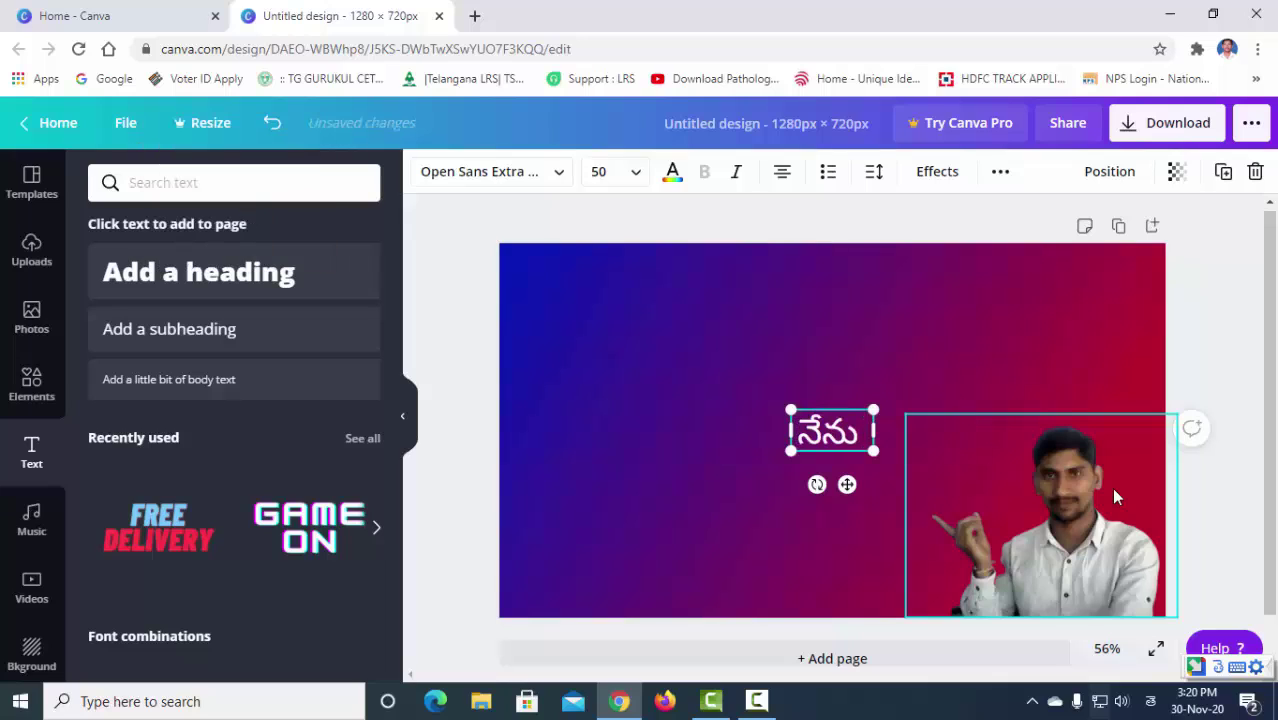
type("NAA")
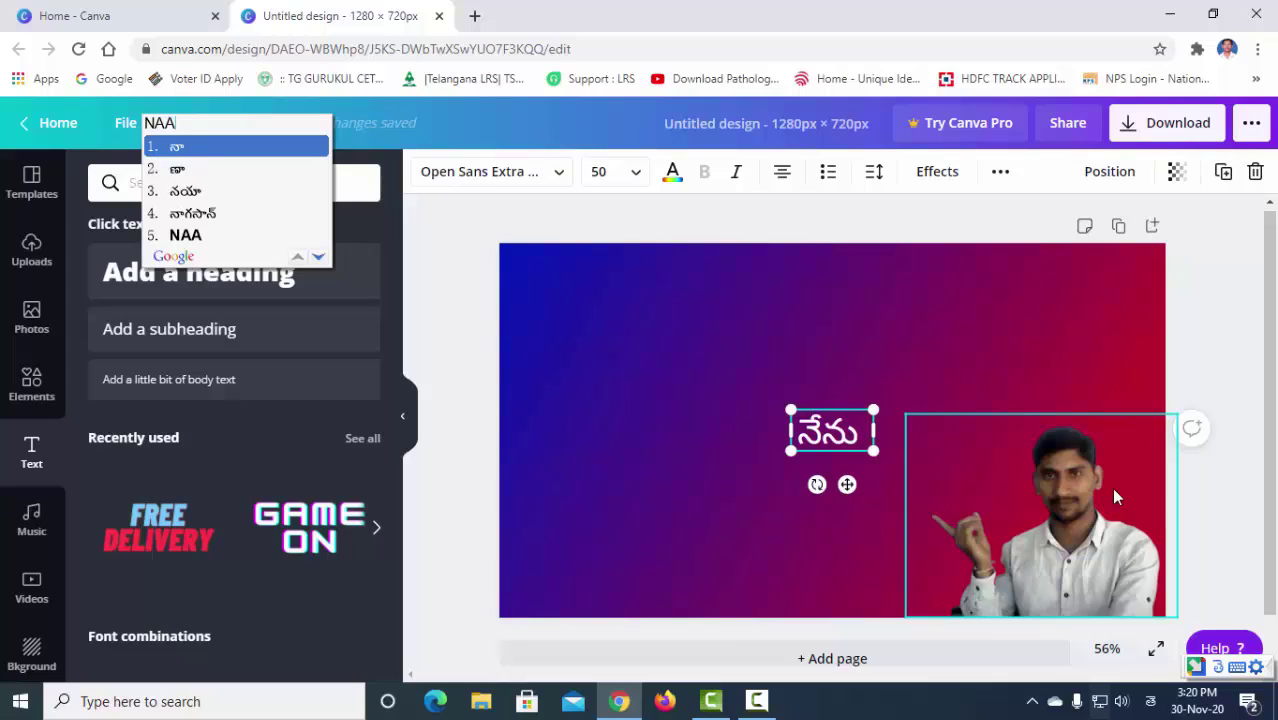
key("space")
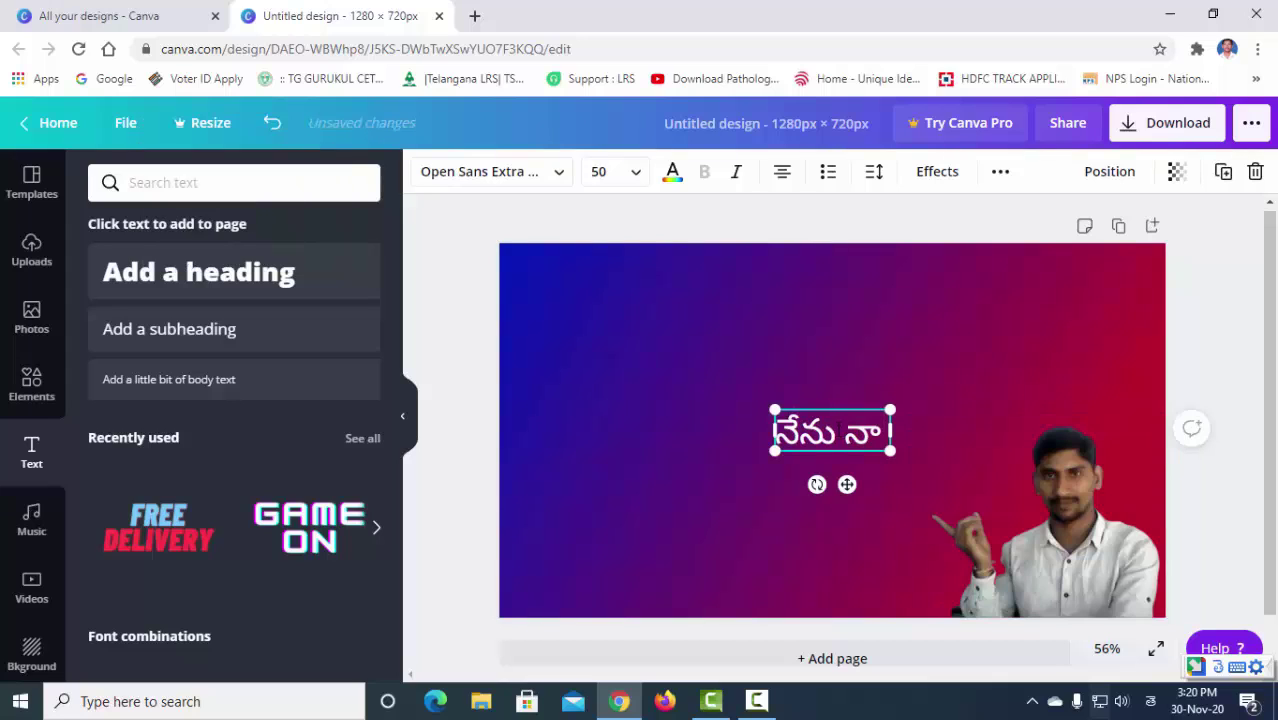
Move the "నేను నా" heading to the upper-left area of the design and enlarge it.
left_click_drag(811, 408, 598, 296)
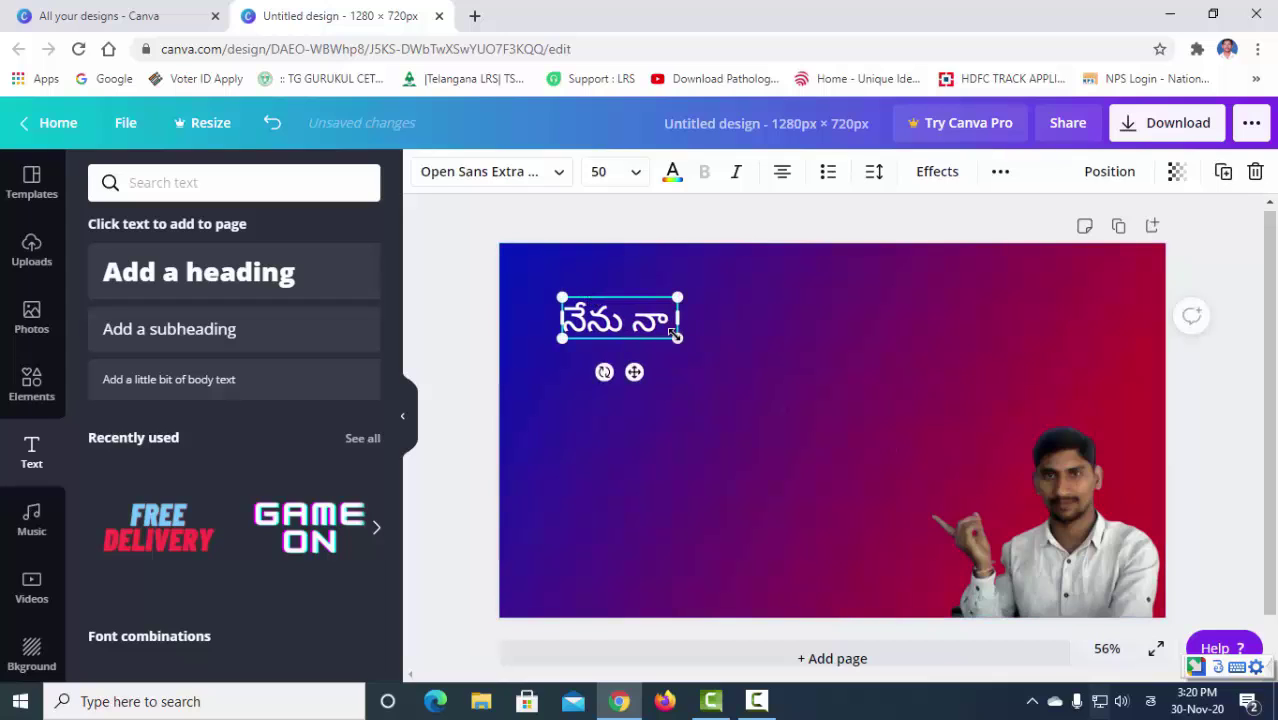
left_click_drag(680, 340, 755, 373)
left_click(695, 443)
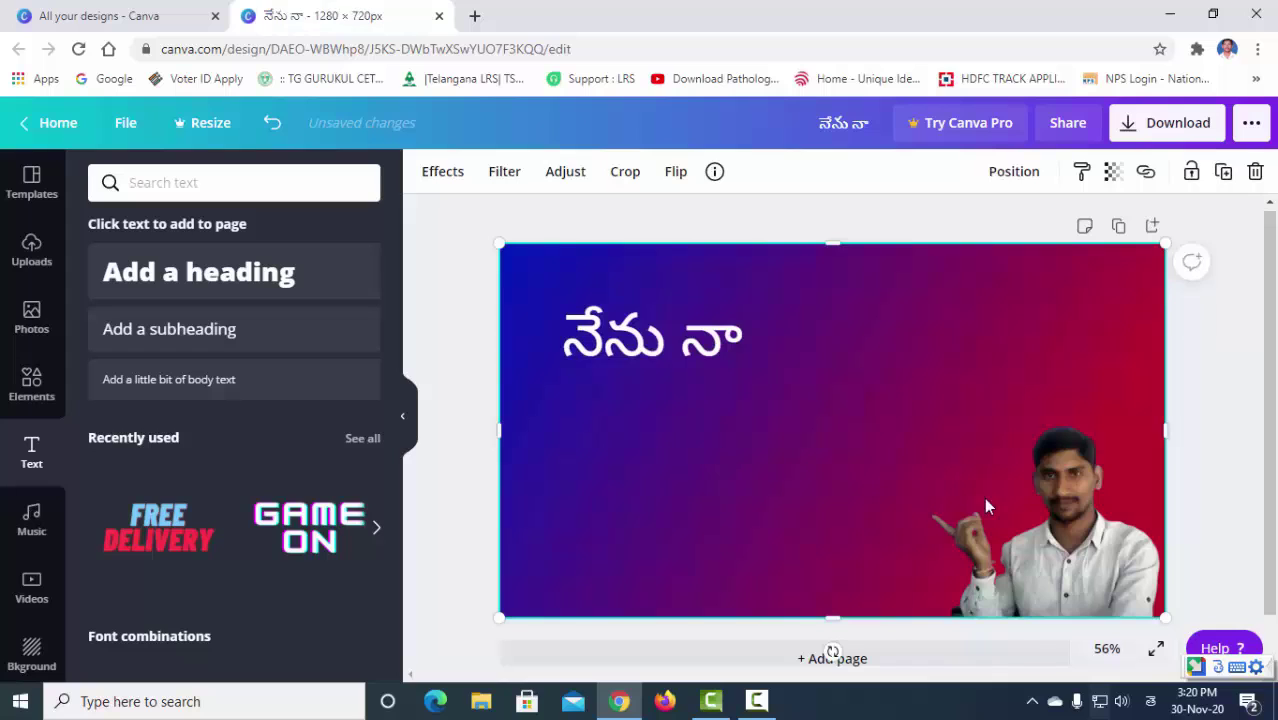
Enlarge the man's cutout slightly from its upper-left corner, keeping it in the lower-right corner of the design.
left_click(1079, 520)
left_click_drag(905, 414, 870, 370)
left_click(691, 469)
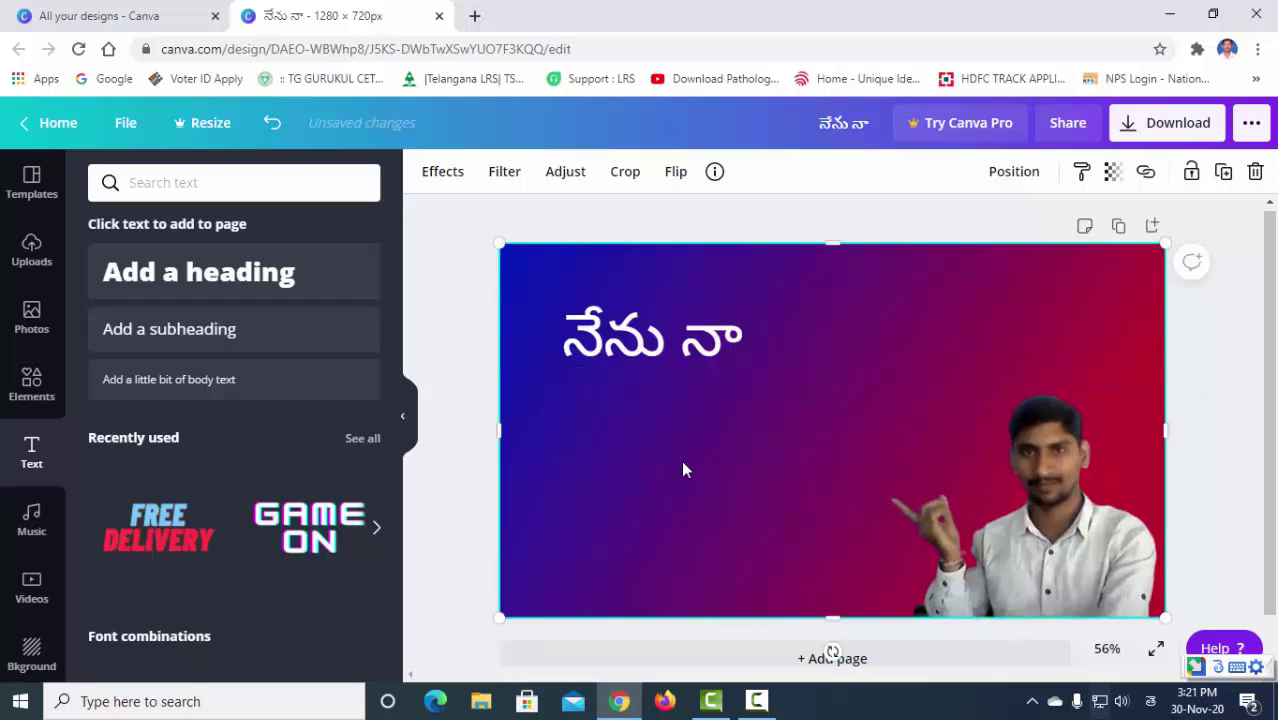
Add a second heading to the page reading "Thumbnails" in Latin letters, using the untransliterated suggestion.
left_click(200, 285)
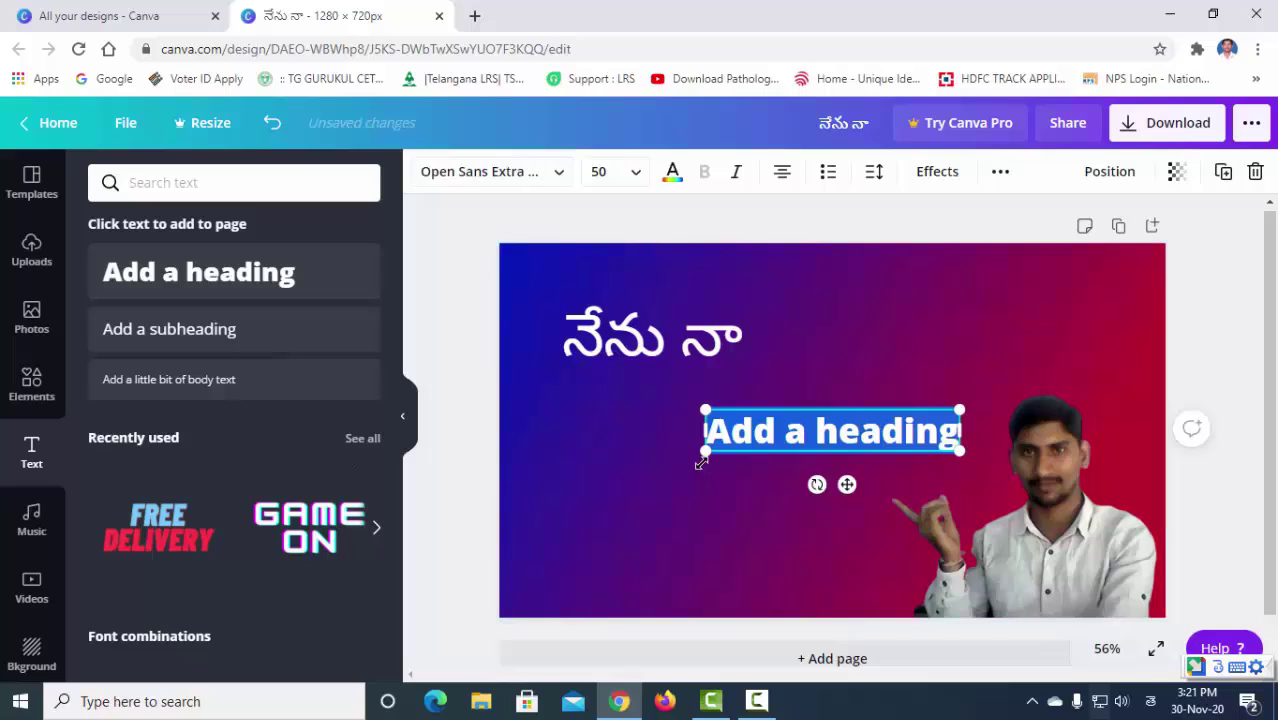
type("T")
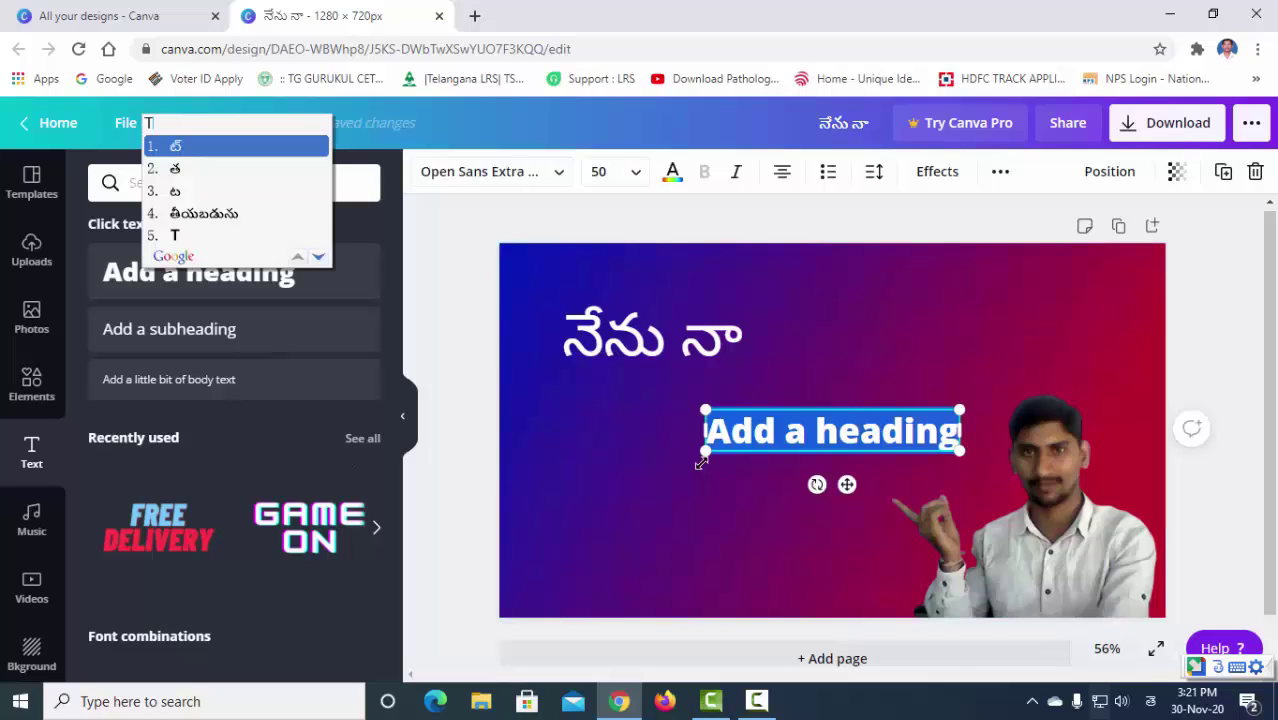
type("humb")
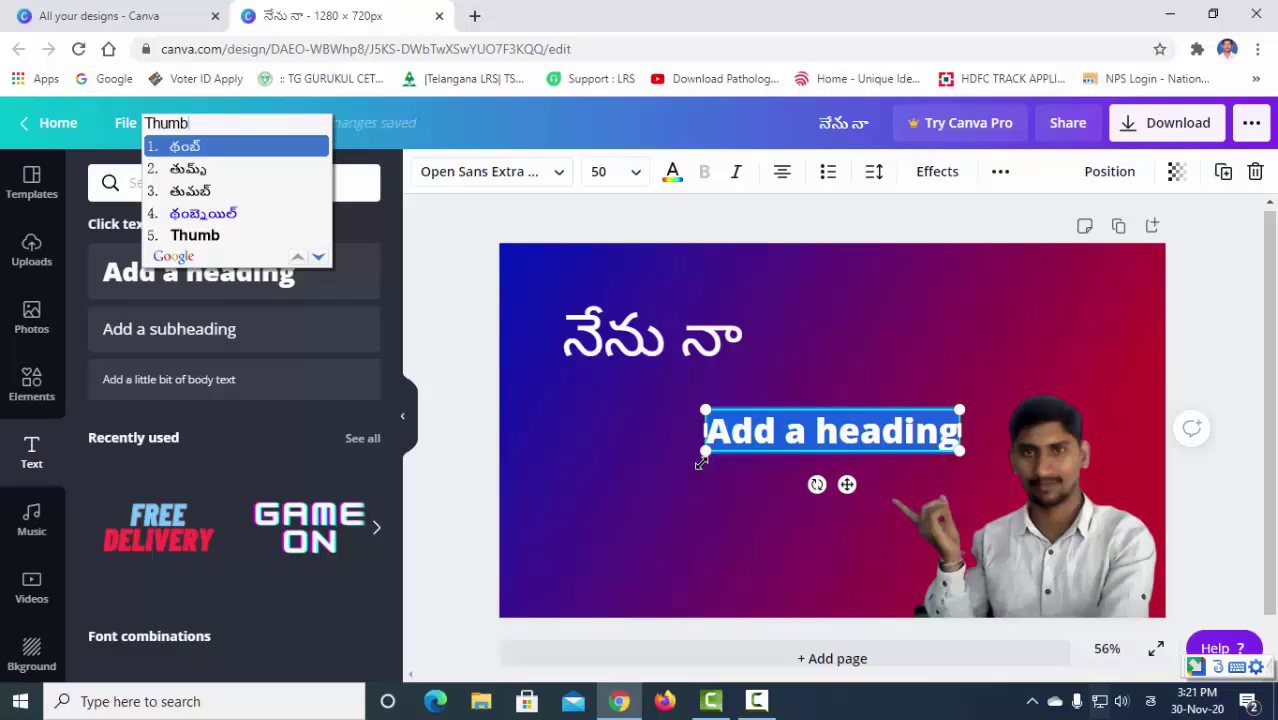
type("a")
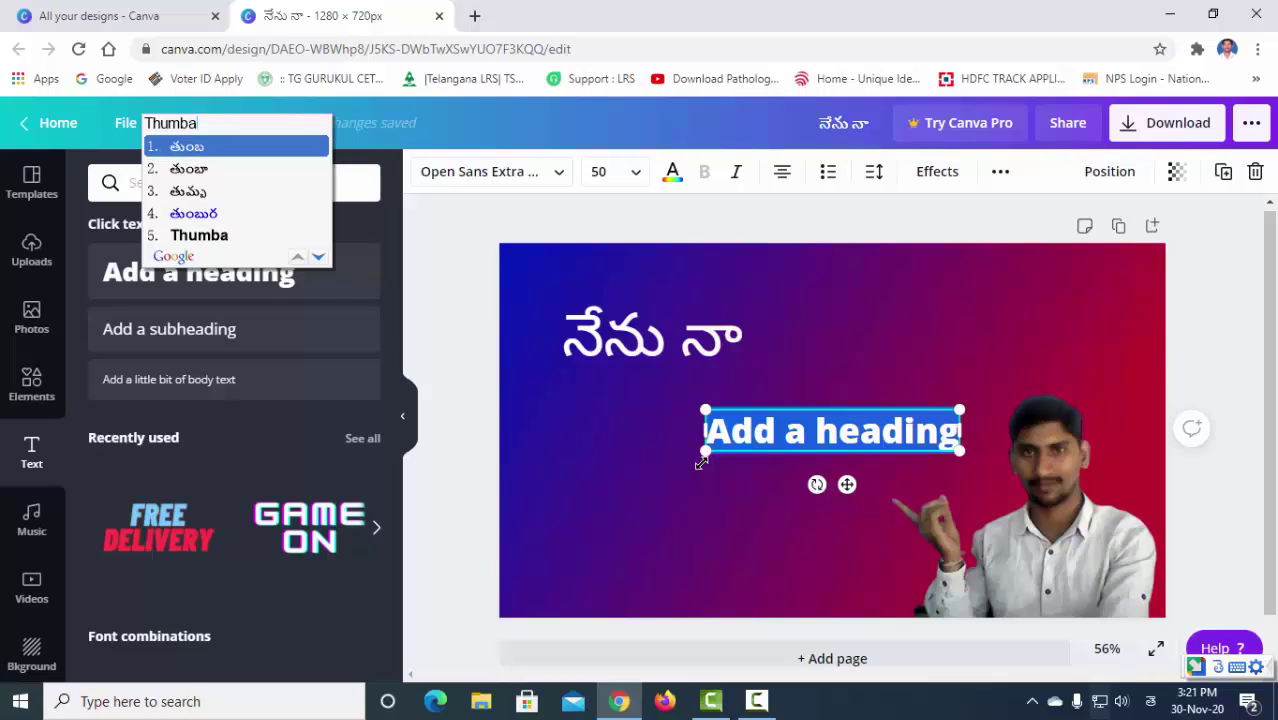
key("BackSpace")
type("nai")
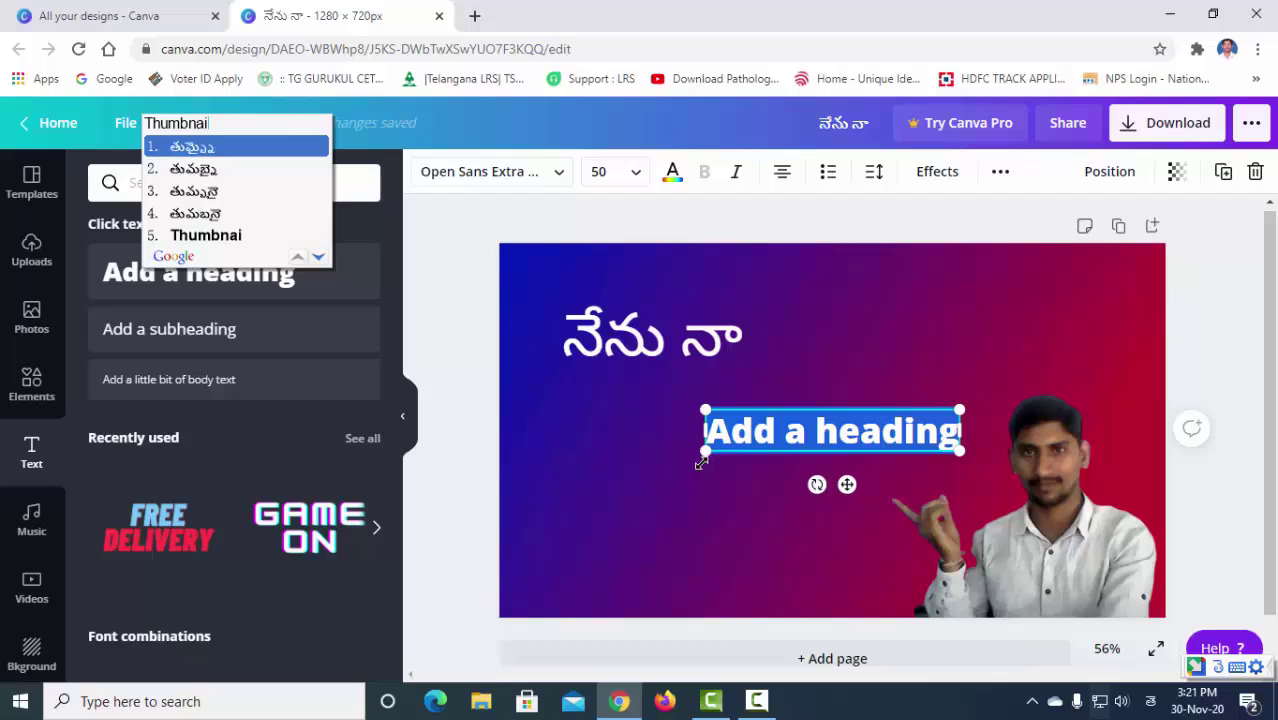
type("ls")
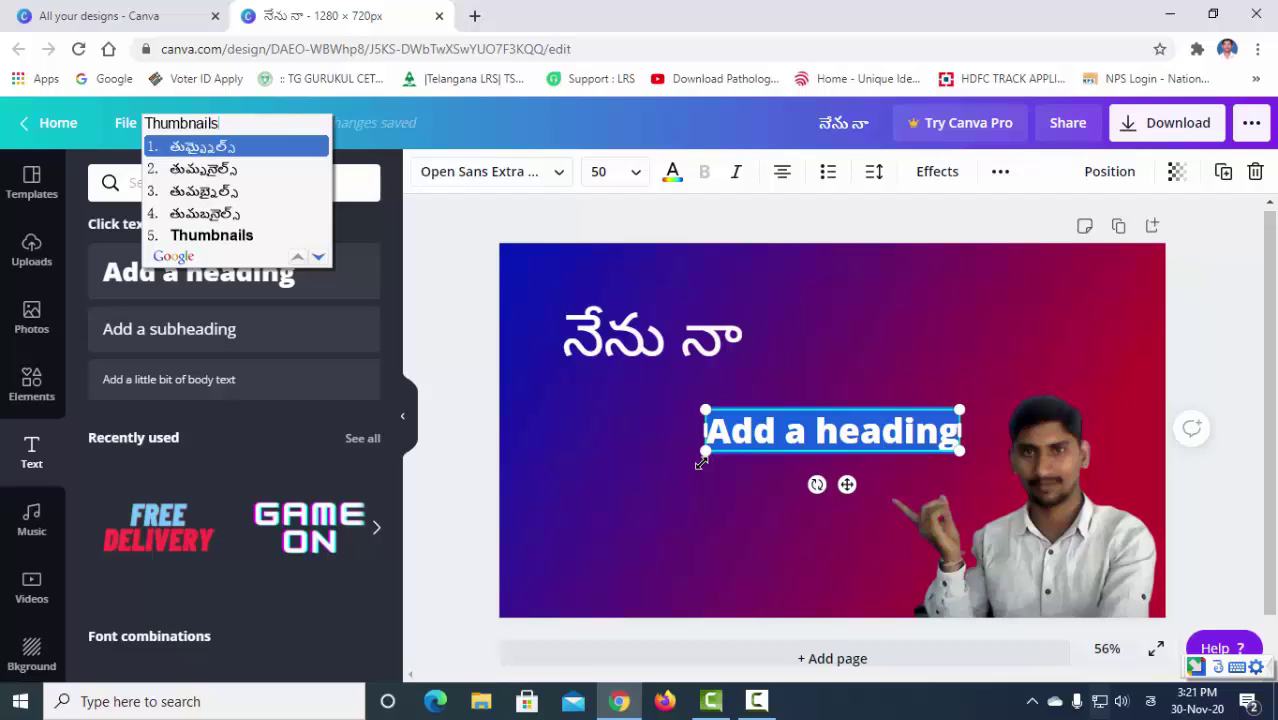
left_click(197, 245)
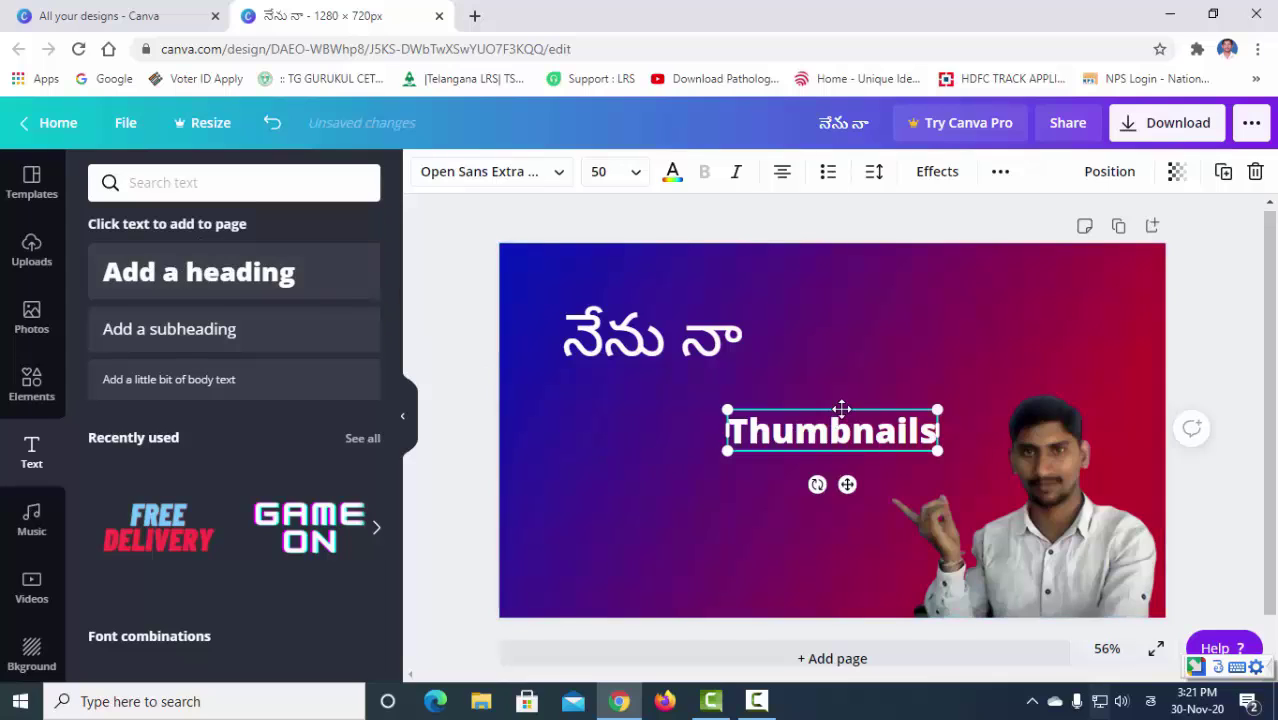
Move the "Thumbnails" heading left below the "నేను నా" heading and enlarge it to about size 96.3.
left_click_drag(842, 408, 665, 388)
left_click_drag(772, 434, 947, 519)
left_click(797, 525)
Add a third heading to the page with the transliterated Telugu text "ఇలానే చేస్తాను".
left_click(205, 272)
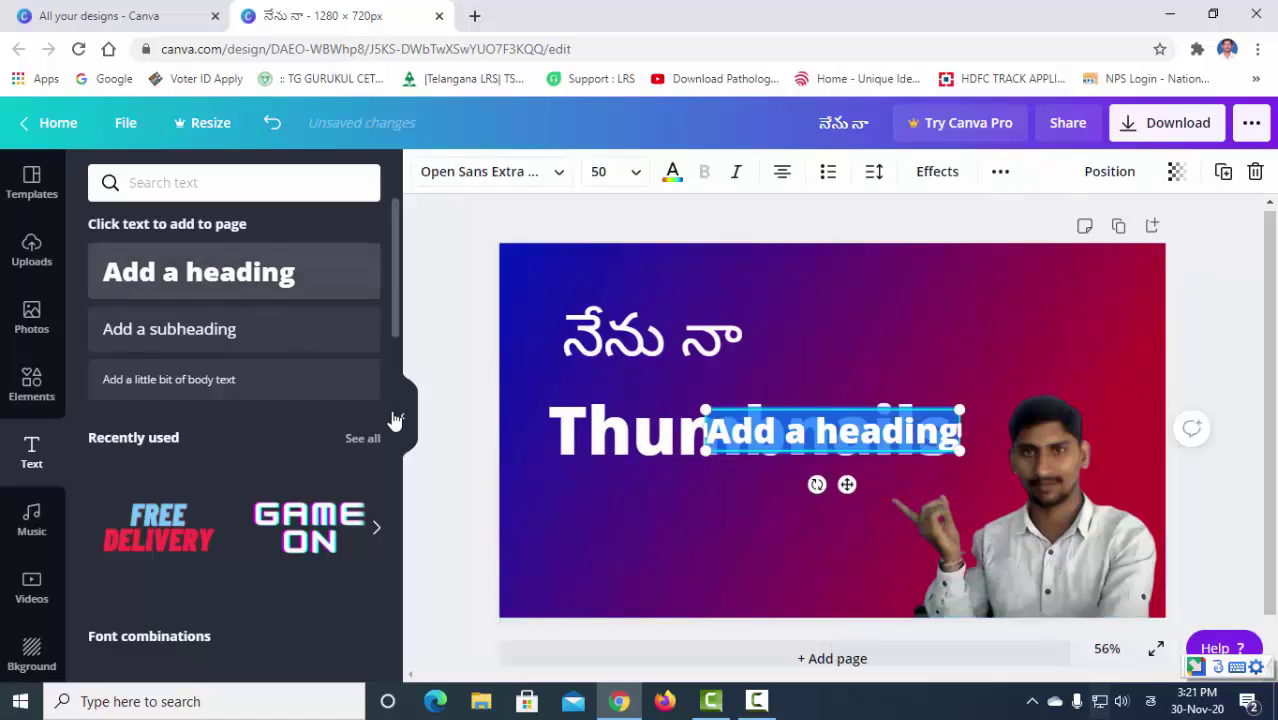
type("ilane")
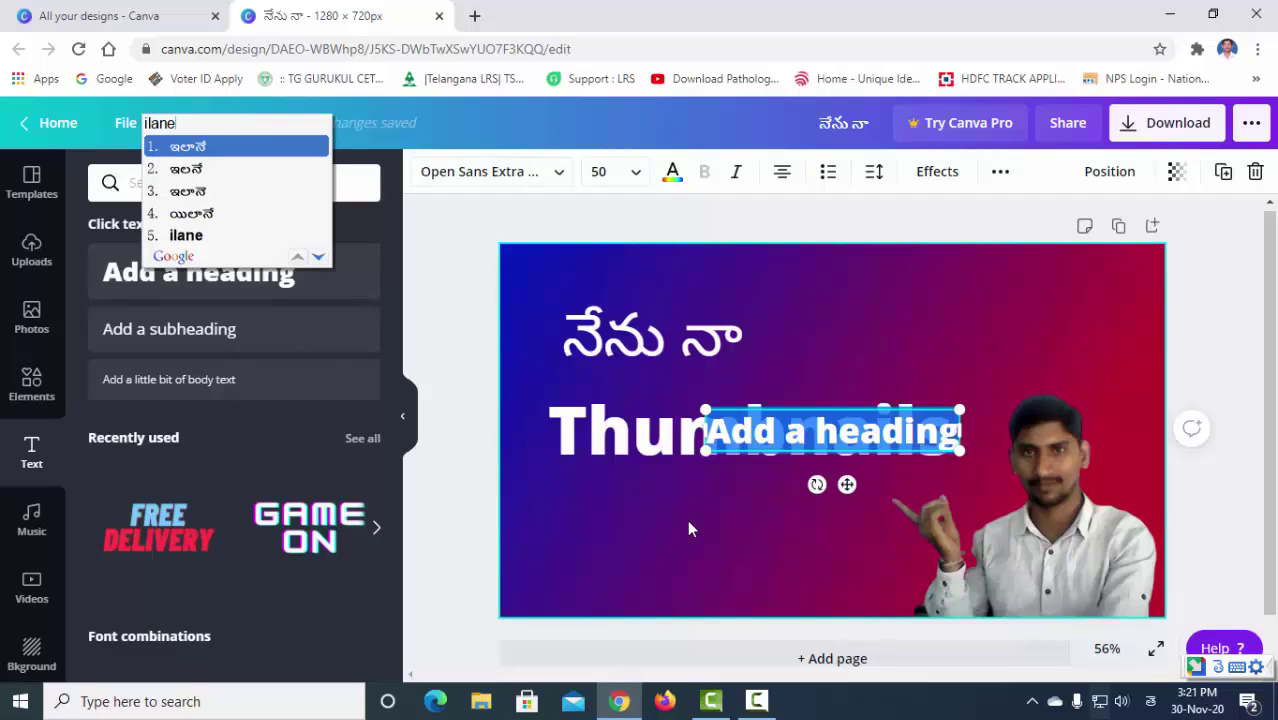
key("space")
type("che")
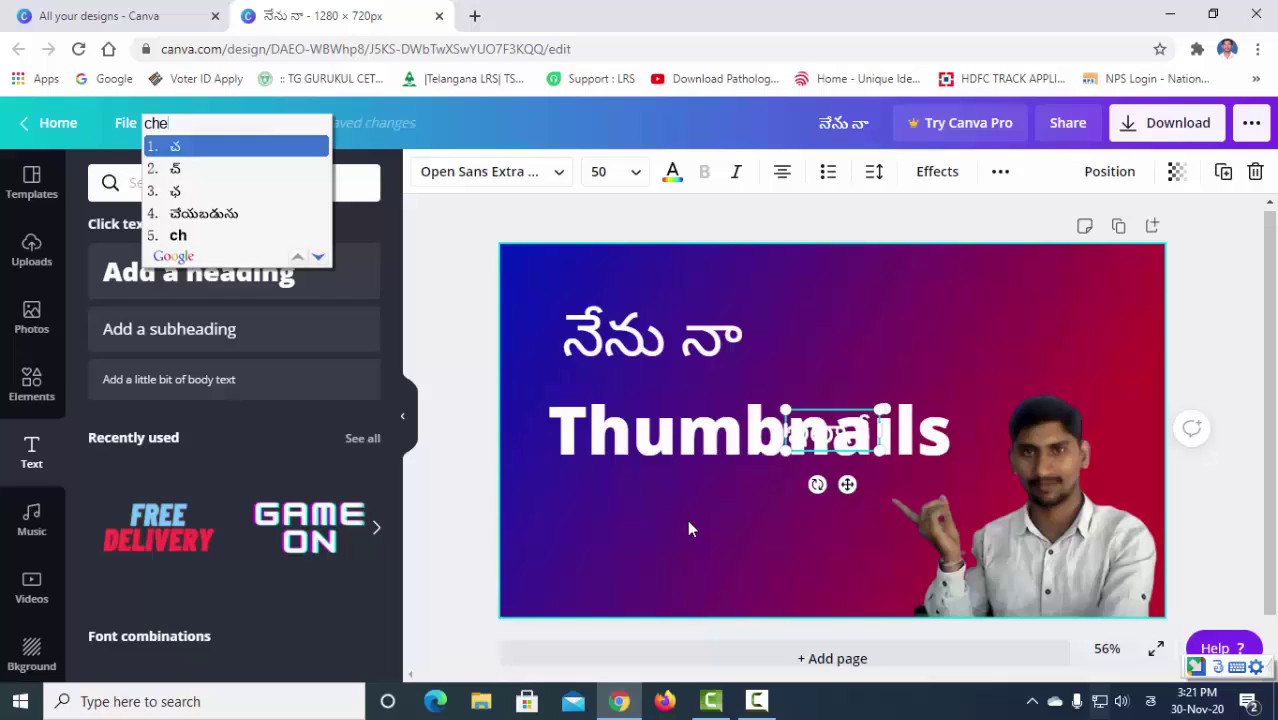
type("sthanu")
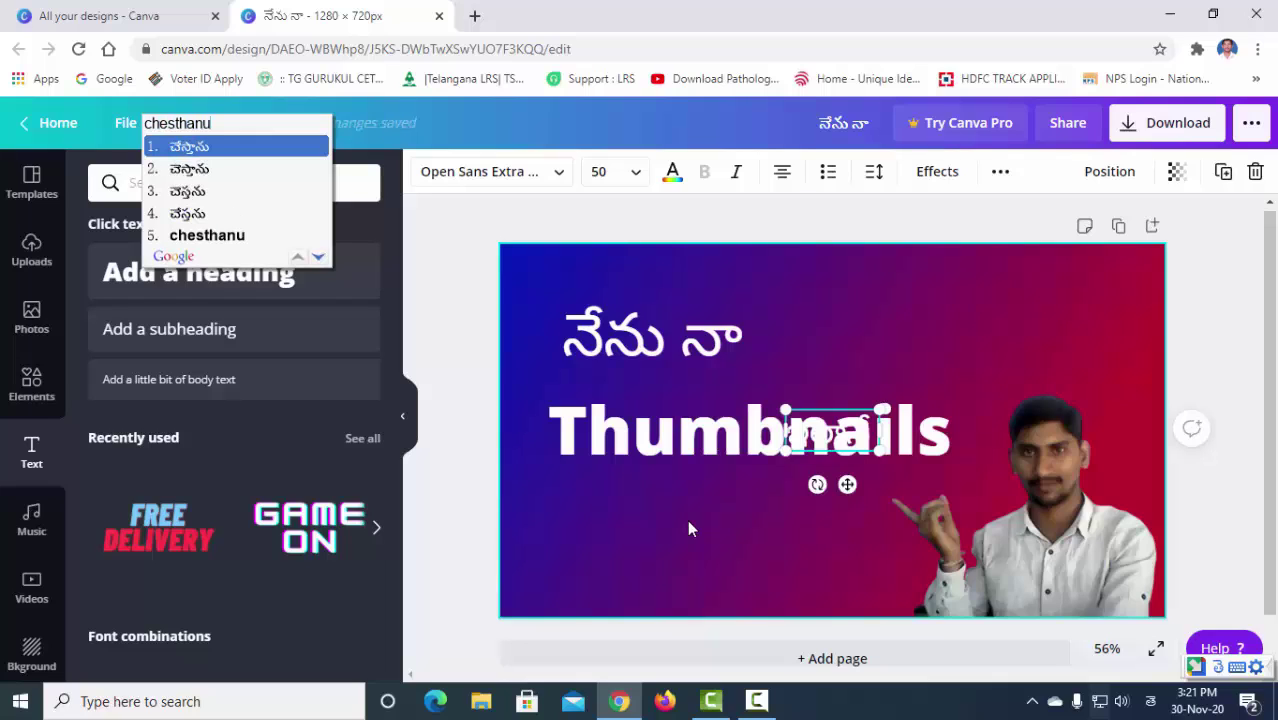
key("space")
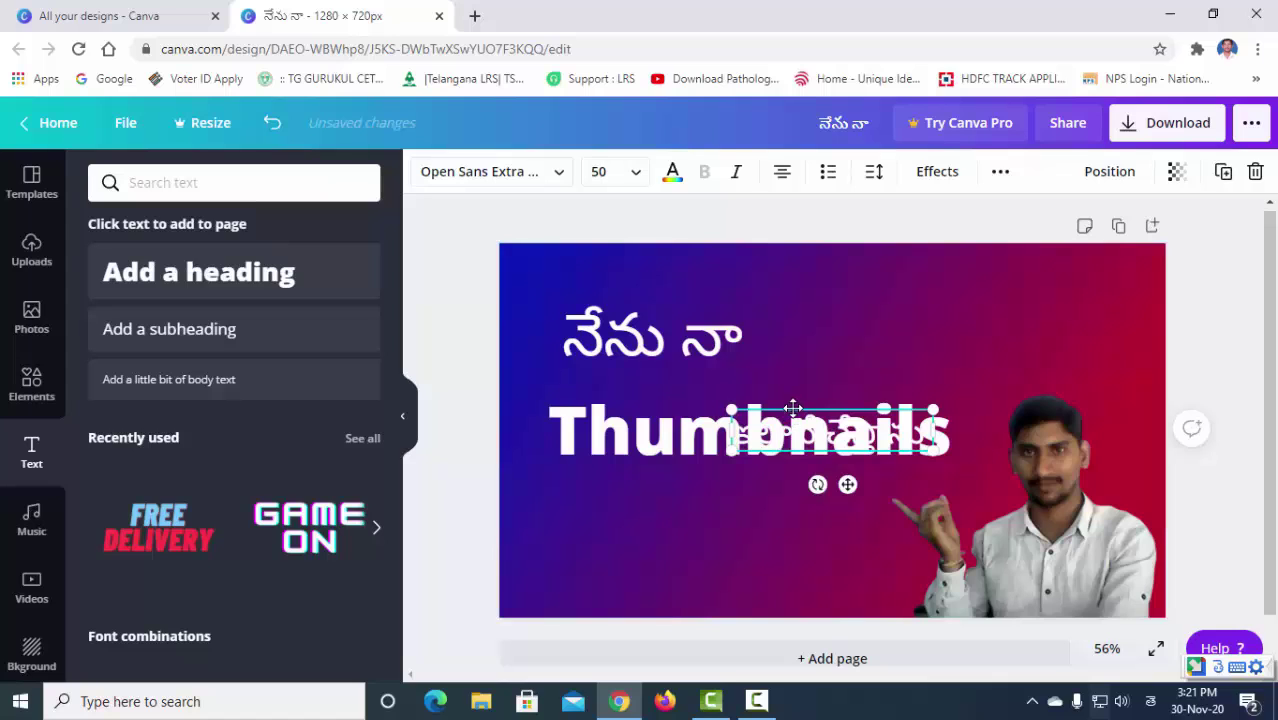
Move the "ఇలానే చేస్తాను" heading below "Thumbnails" and enlarge it to about size 93.3.
left_click_drag(793, 408, 650, 502)
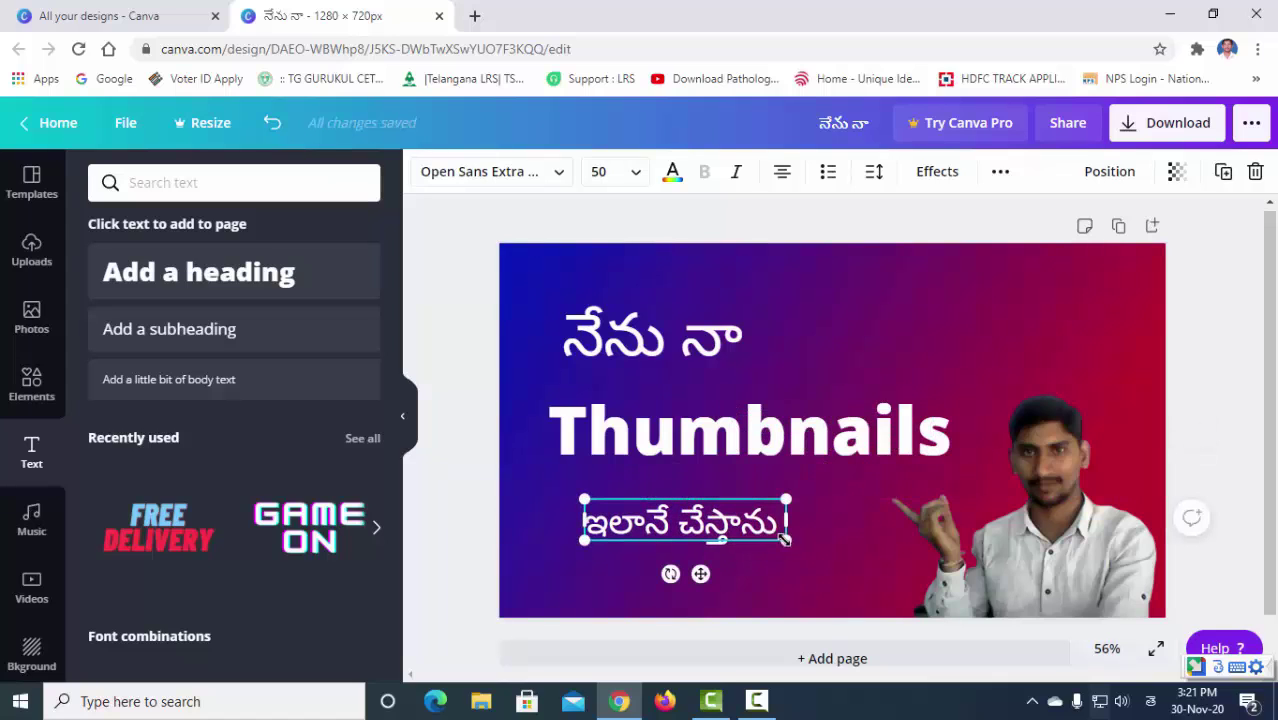
left_click_drag(789, 541, 903, 611)
left_click_drag(722, 496, 674, 509)
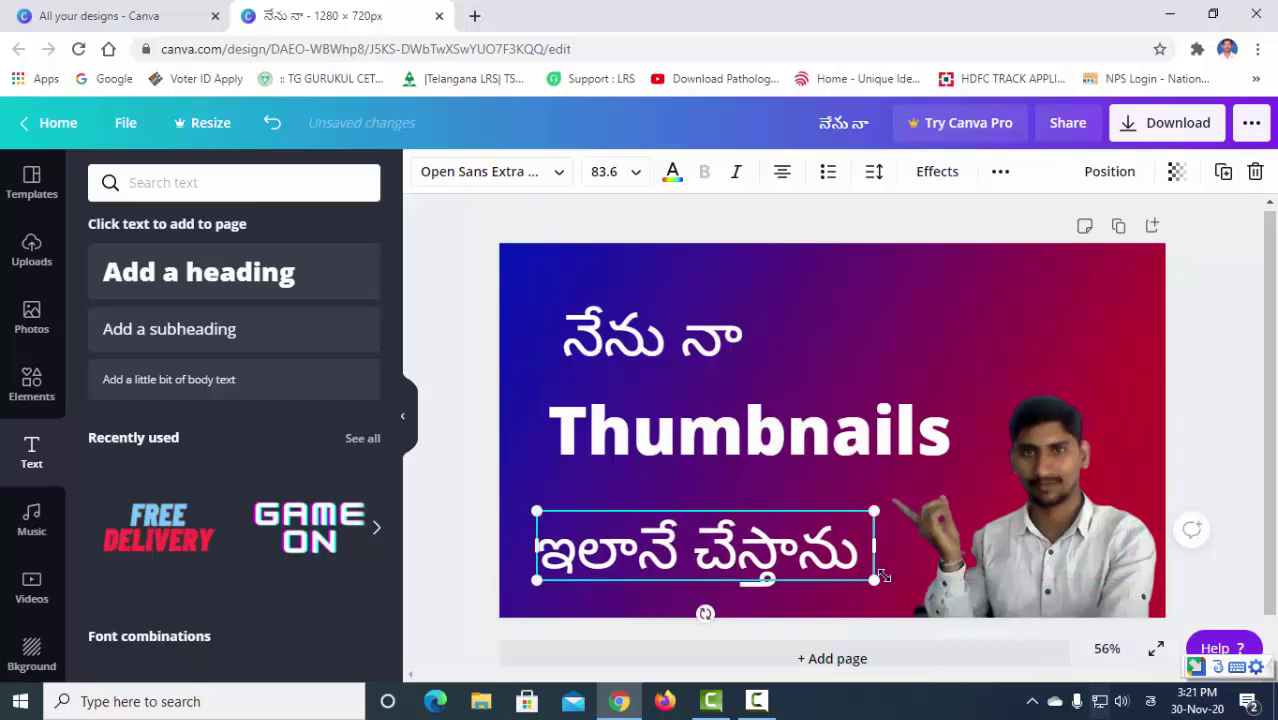
left_click_drag(883, 576, 922, 586)
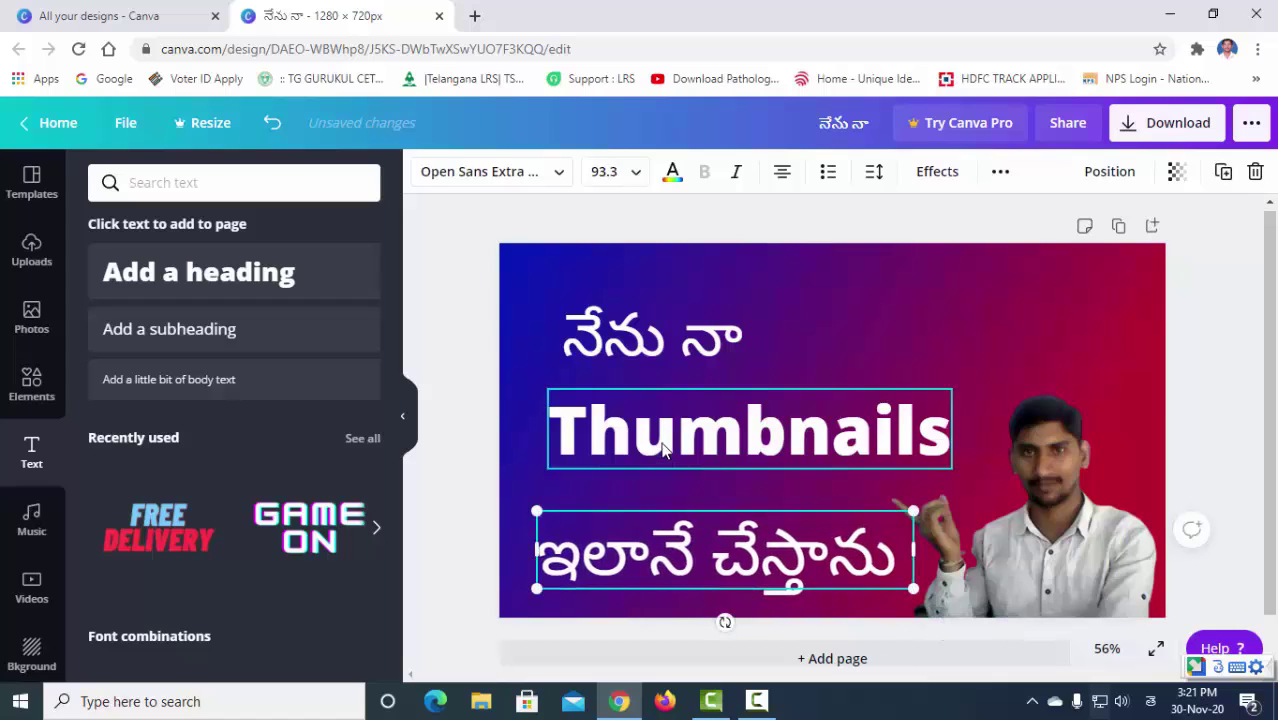
Shift the "Thumbnails" heading slightly left and the "నేను నా" heading slightly up to space out the text lines.
left_click_drag(663, 450, 647, 451)
left_click(618, 343)
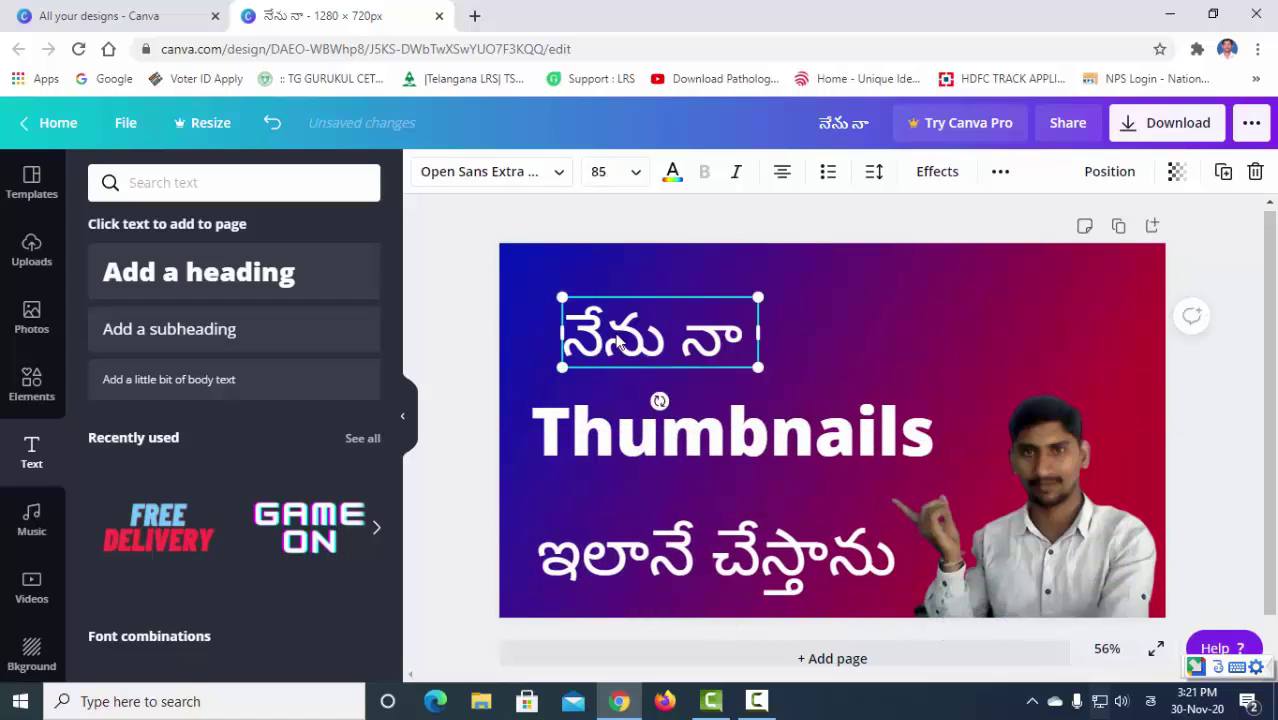
left_click_drag(618, 343, 623, 326)
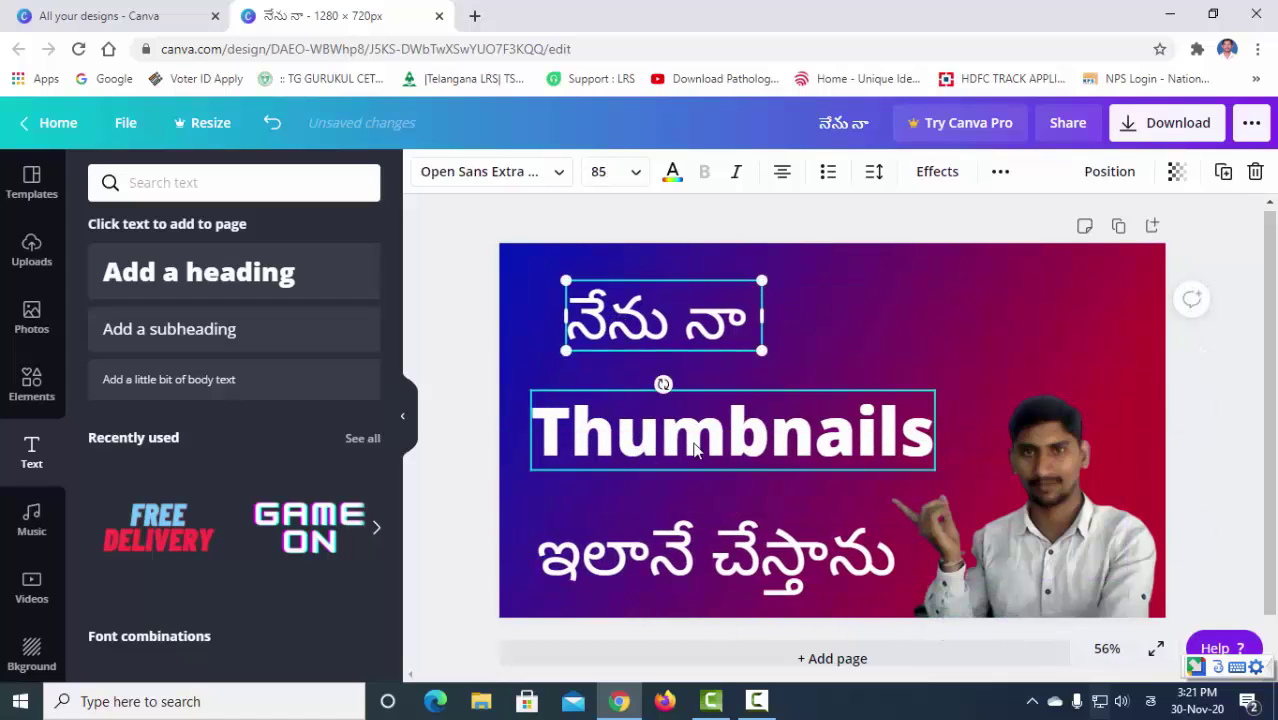
left_click(1088, 323)
Find the red YouTube logo among the uploaded images and add it to the design.
left_click(34, 250)
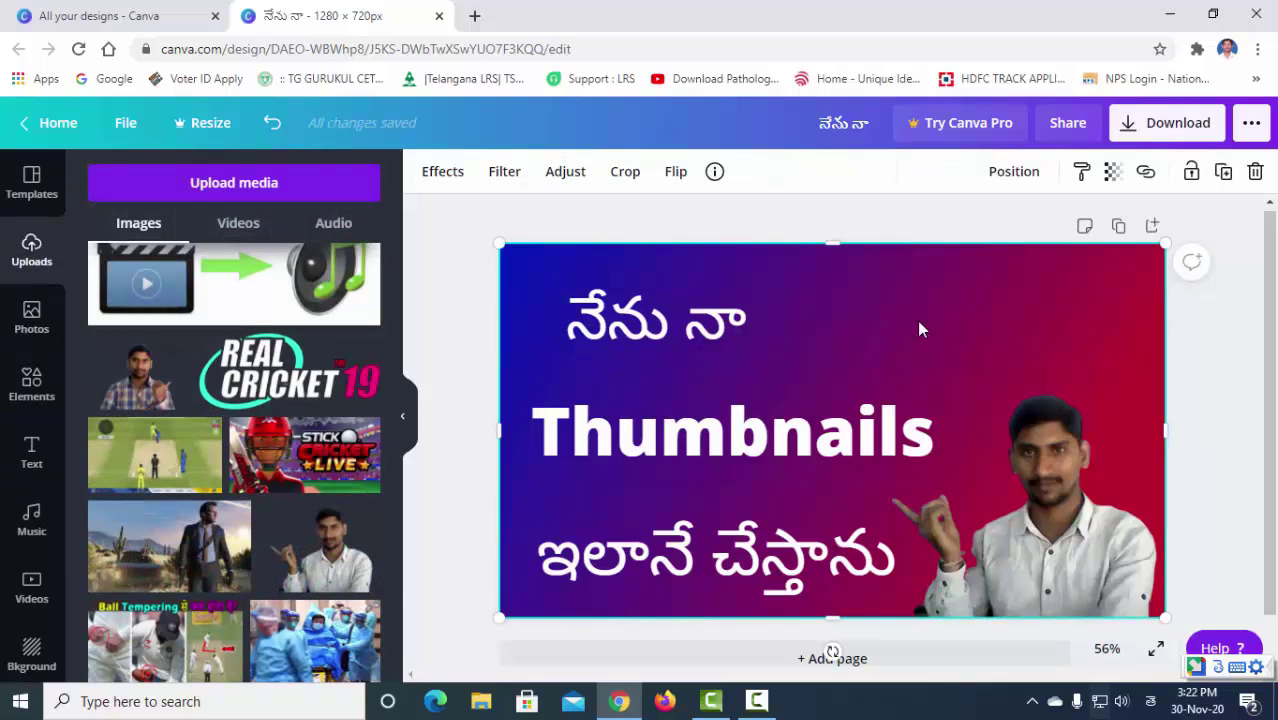
scroll(222, 428, "down", 10)
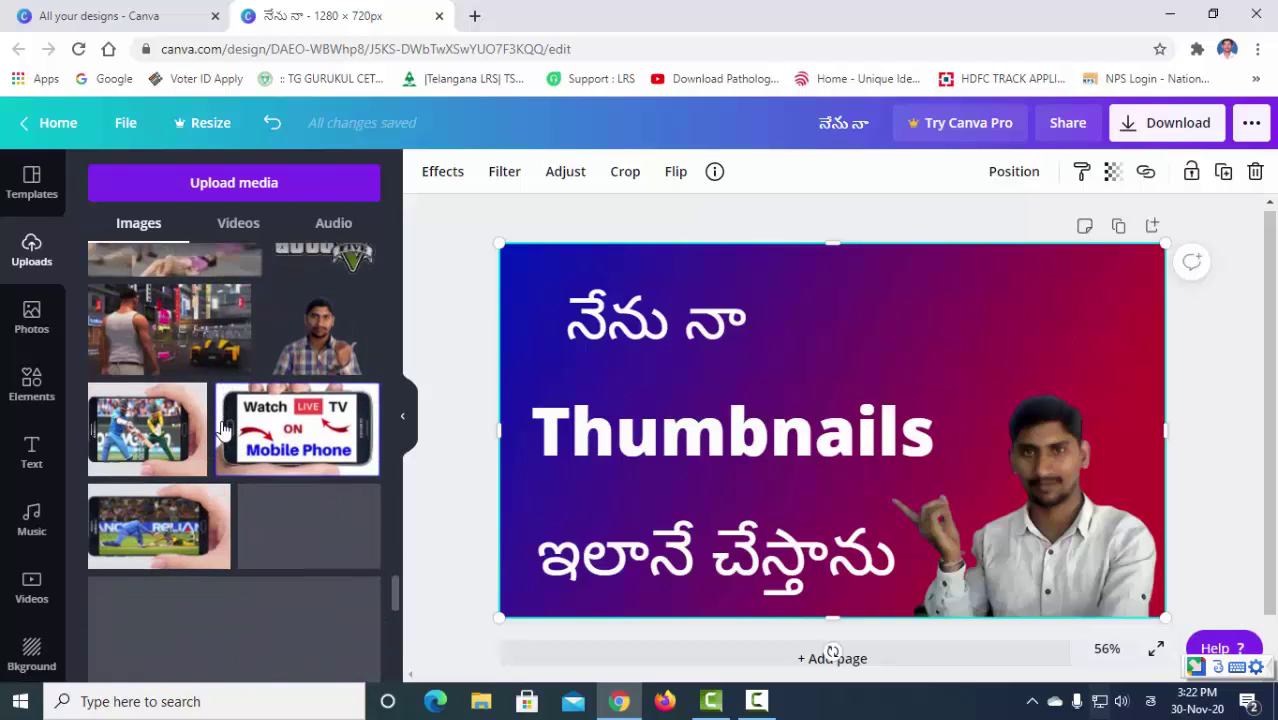
scroll(222, 428, "down", 5)
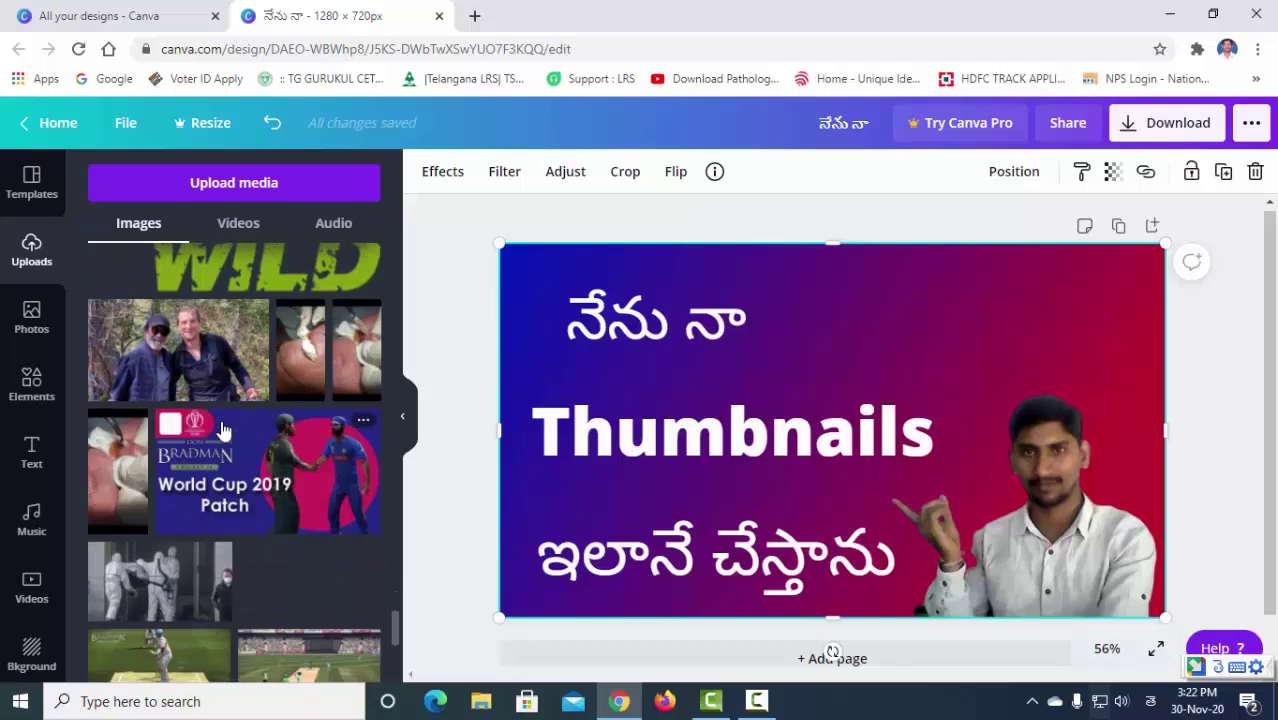
scroll(222, 428, "down", 1)
scroll(222, 428, "up", 10)
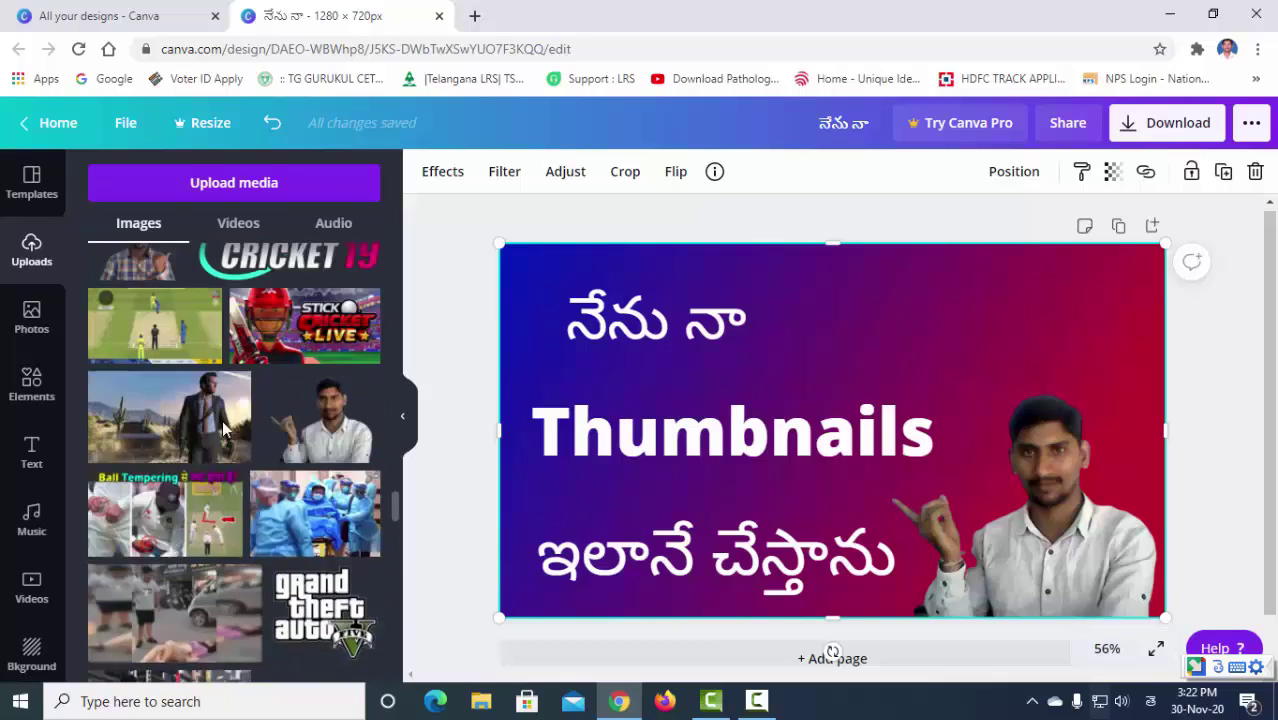
scroll(225, 430, "up", 15)
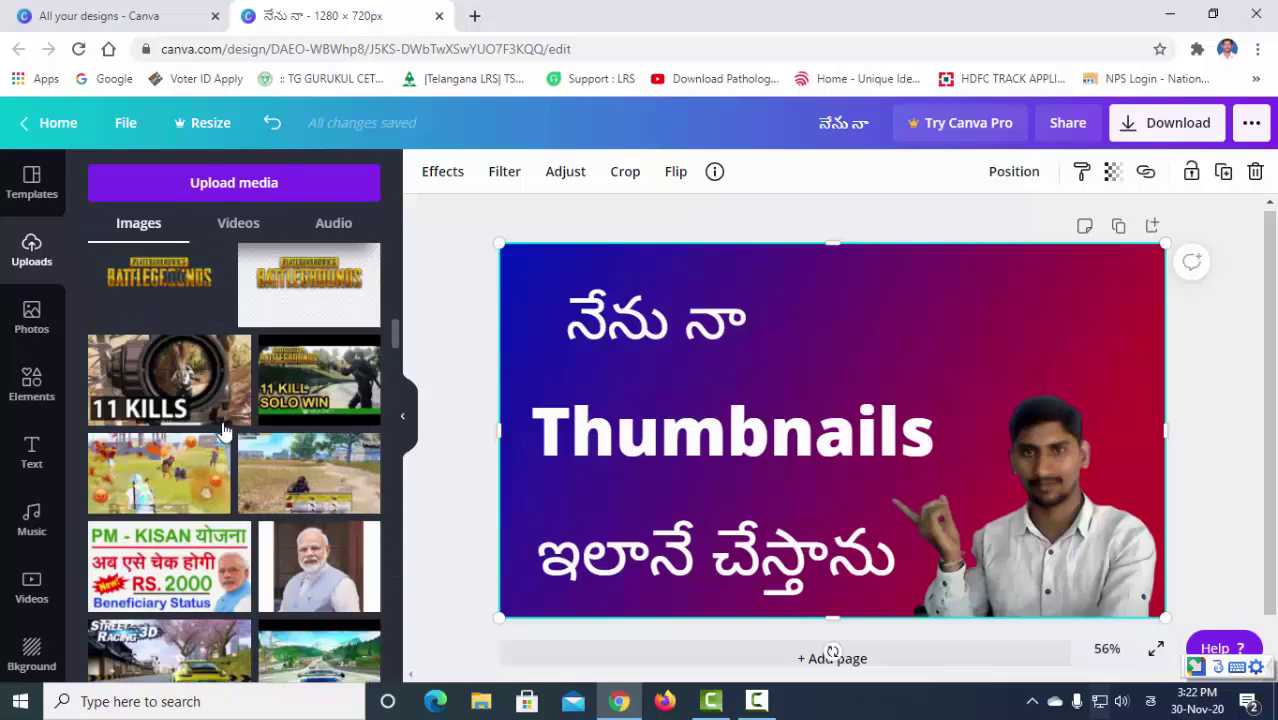
scroll(222, 432, "up", 3)
scroll(222, 432, "down", 4)
scroll(222, 432, "up", 4)
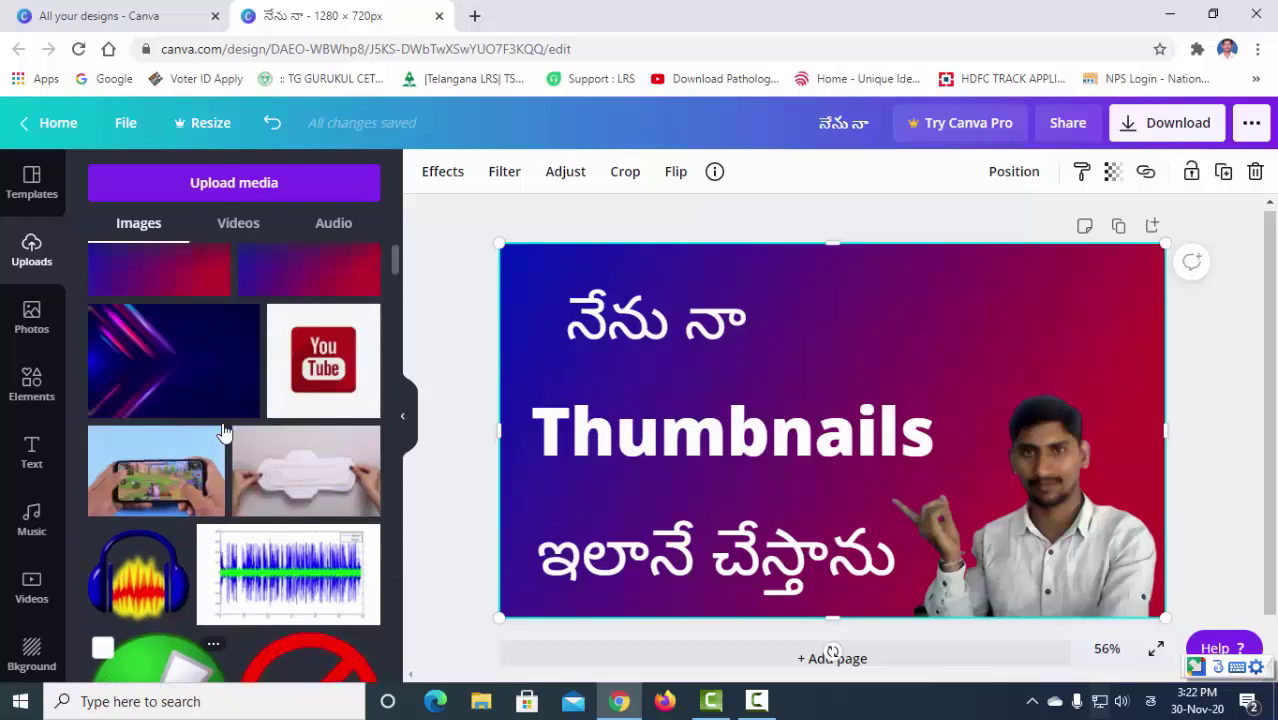
left_click(322, 427)
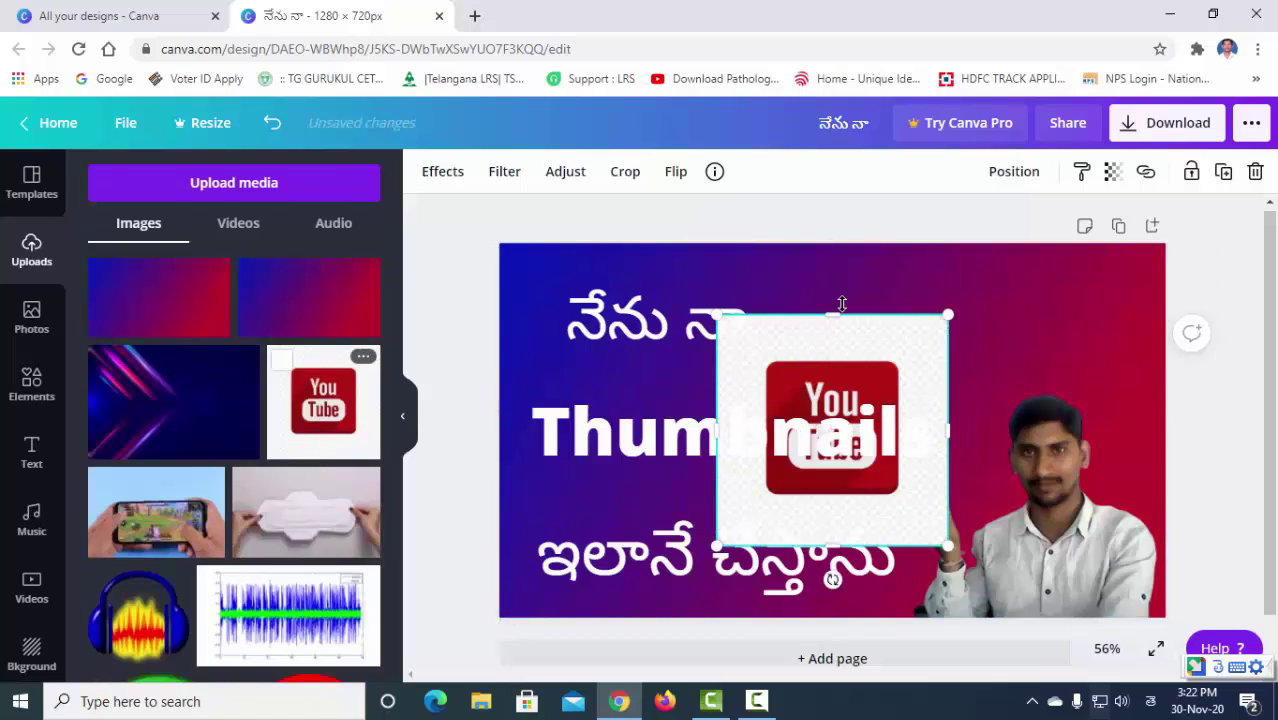
Crop the white margins off the YouTube logo and place it in the design's upper area, right of the "నేను నా" heading.
left_click_drag(933, 336, 979, 309)
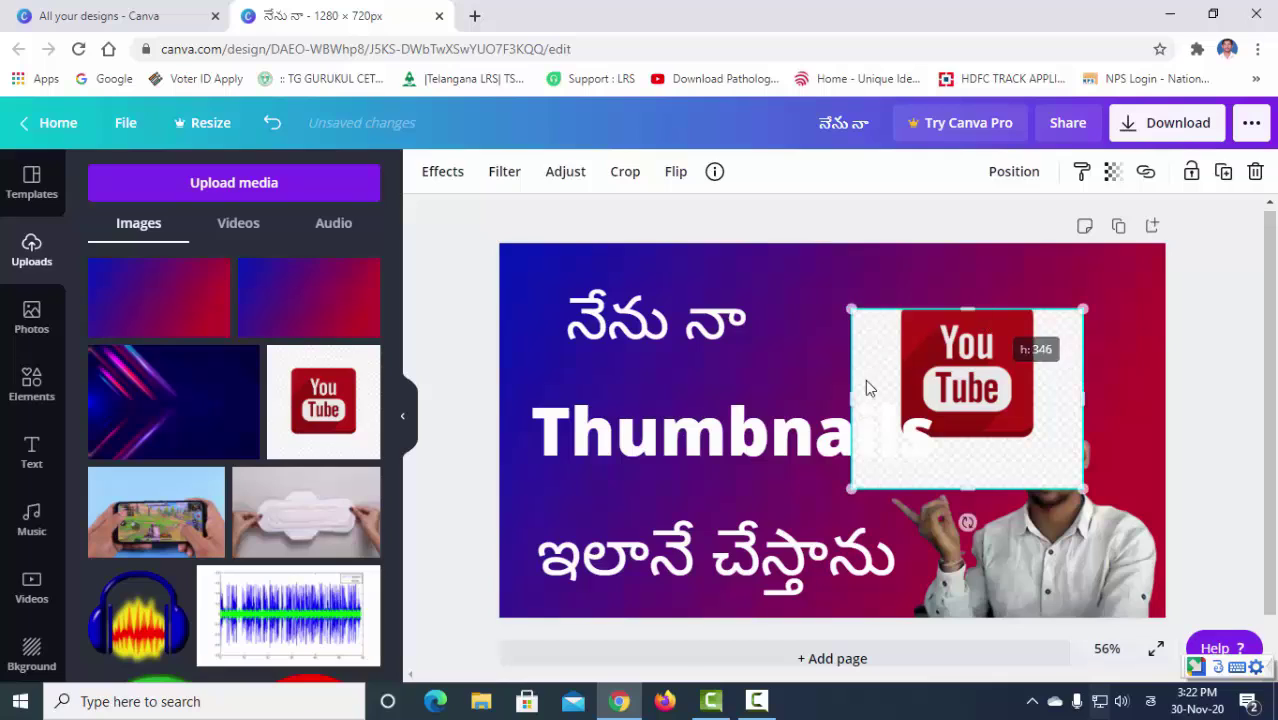
left_click_drag(855, 396, 901, 392)
left_click_drag(991, 490, 991, 431)
left_click_drag(1080, 368, 949, 318)
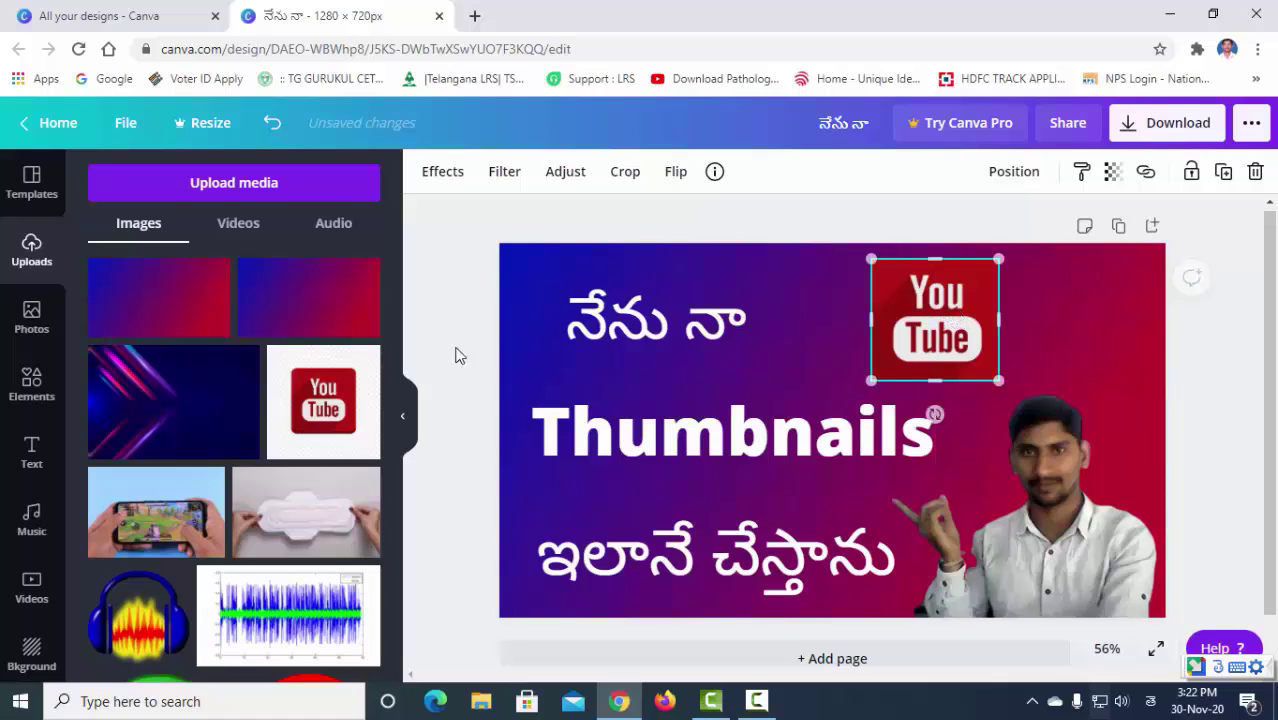
left_click(488, 370)
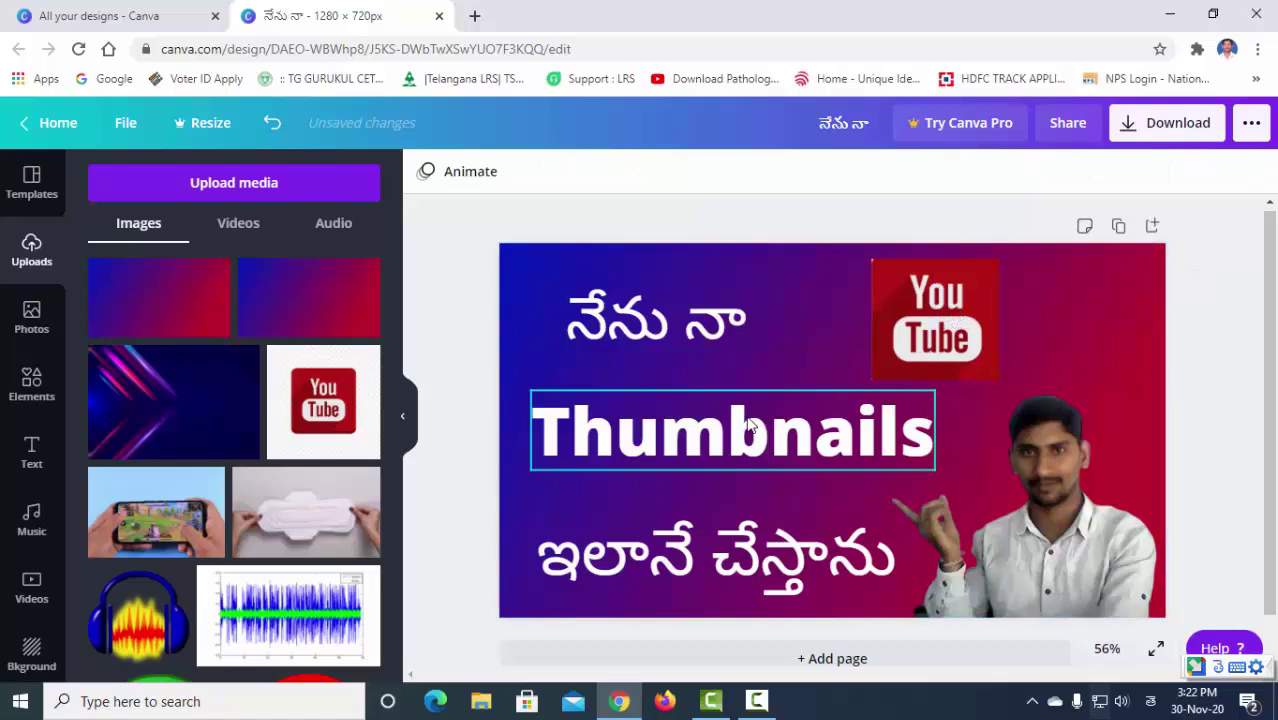
Trim a thin strip off the left edge of the YouTube logo.
left_click(880, 321)
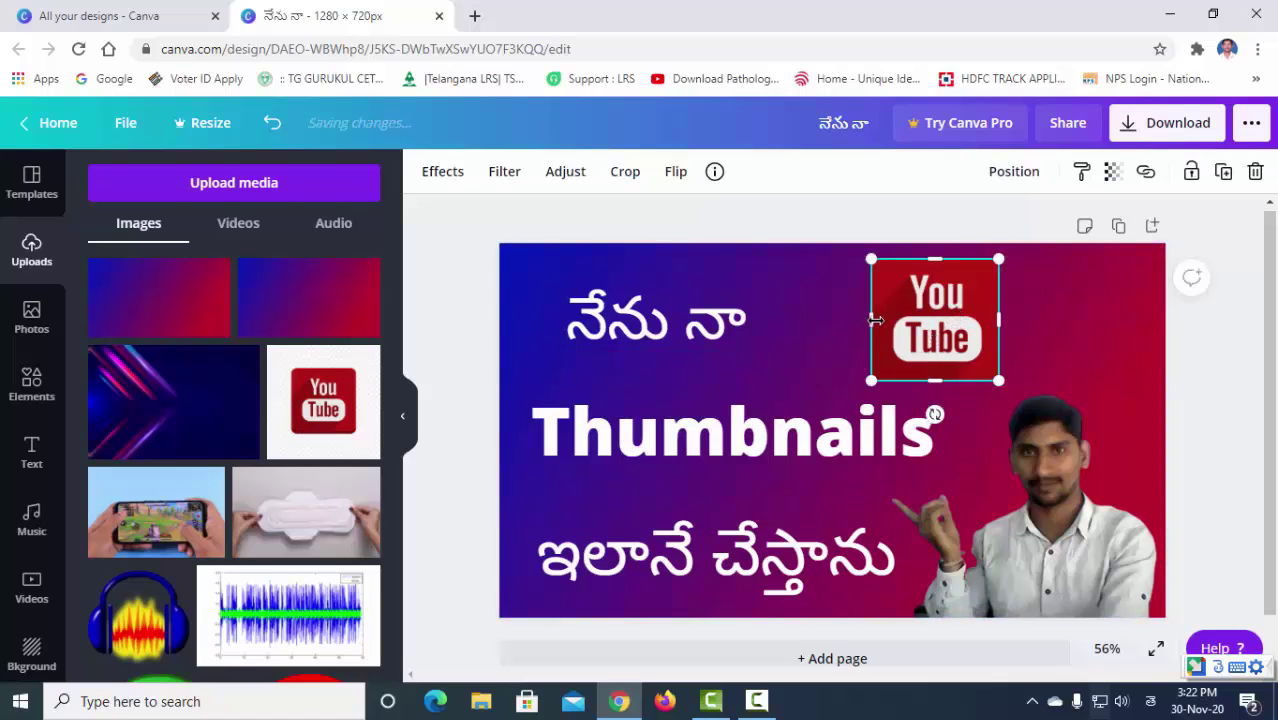
left_click_drag(875, 320, 880, 320)
left_click(466, 395)
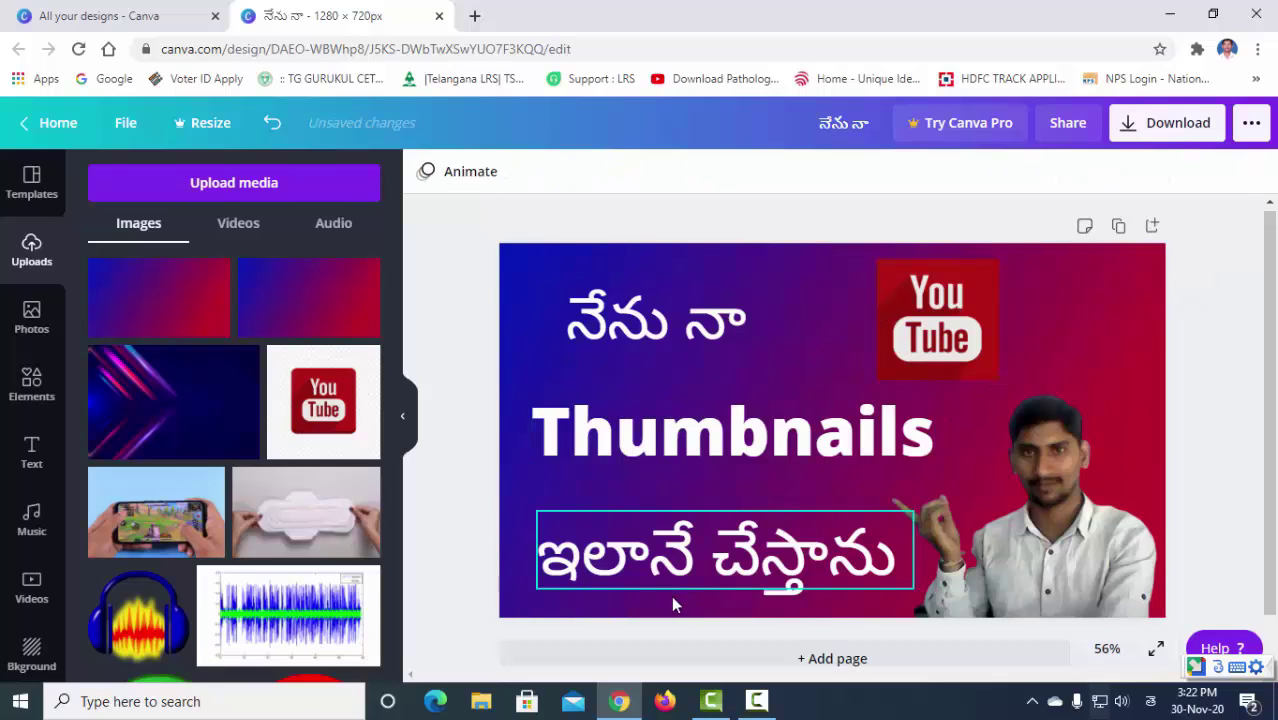
Shrink the "ఇలానే చేస్తాను" heading to about size 85.9 and enlarge the "Thumbnails" heading to about size 102.
left_click(806, 586)
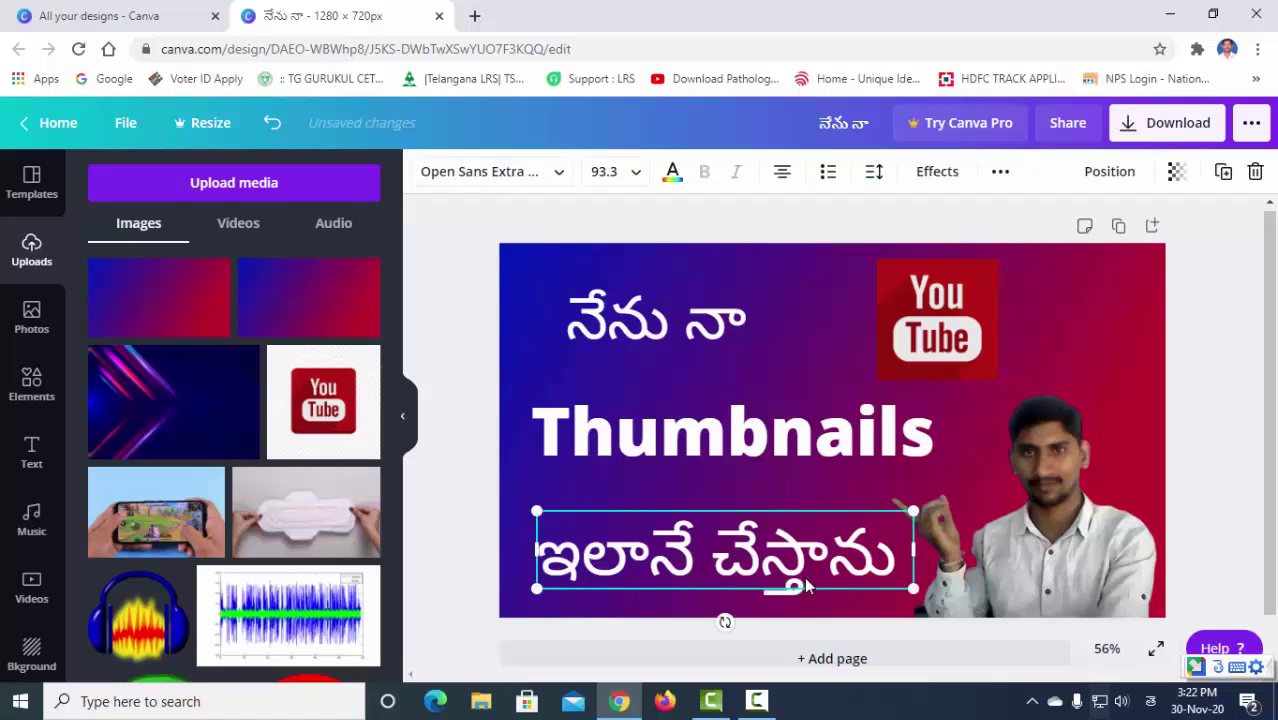
left_click_drag(913, 589, 872, 575)
left_click(912, 455)
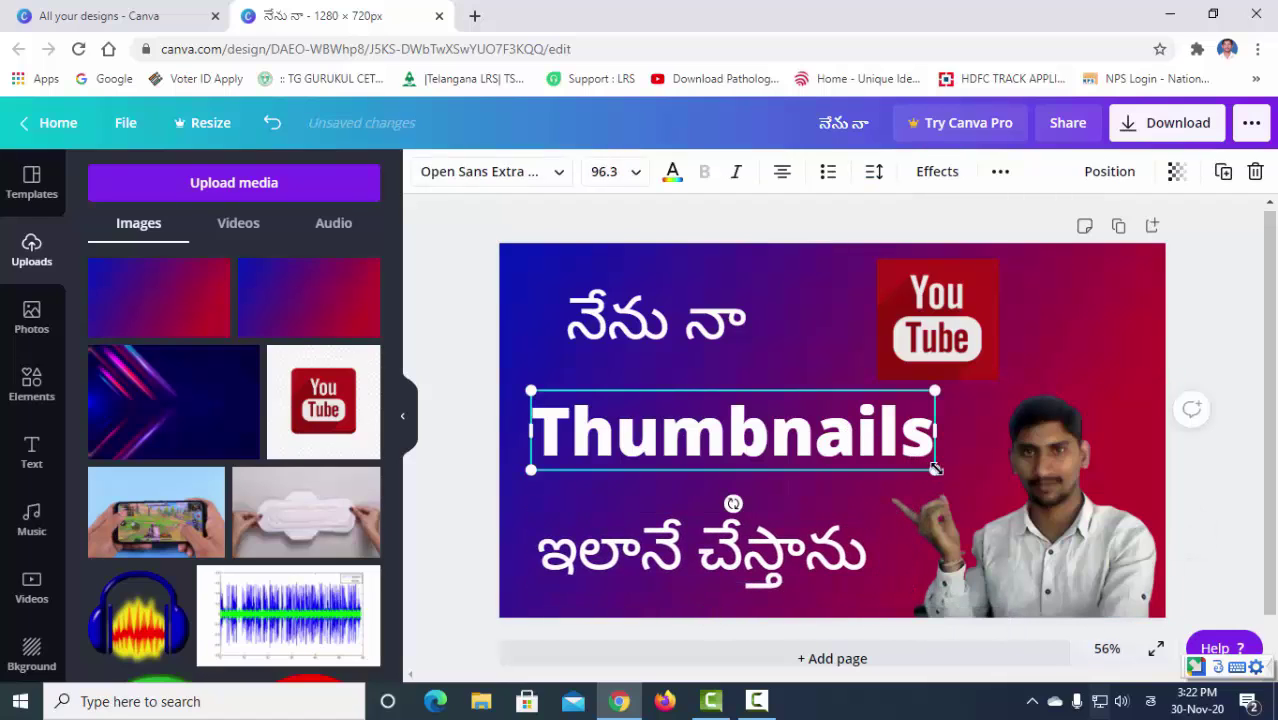
left_click_drag(936, 468, 958, 477)
left_click(782, 367)
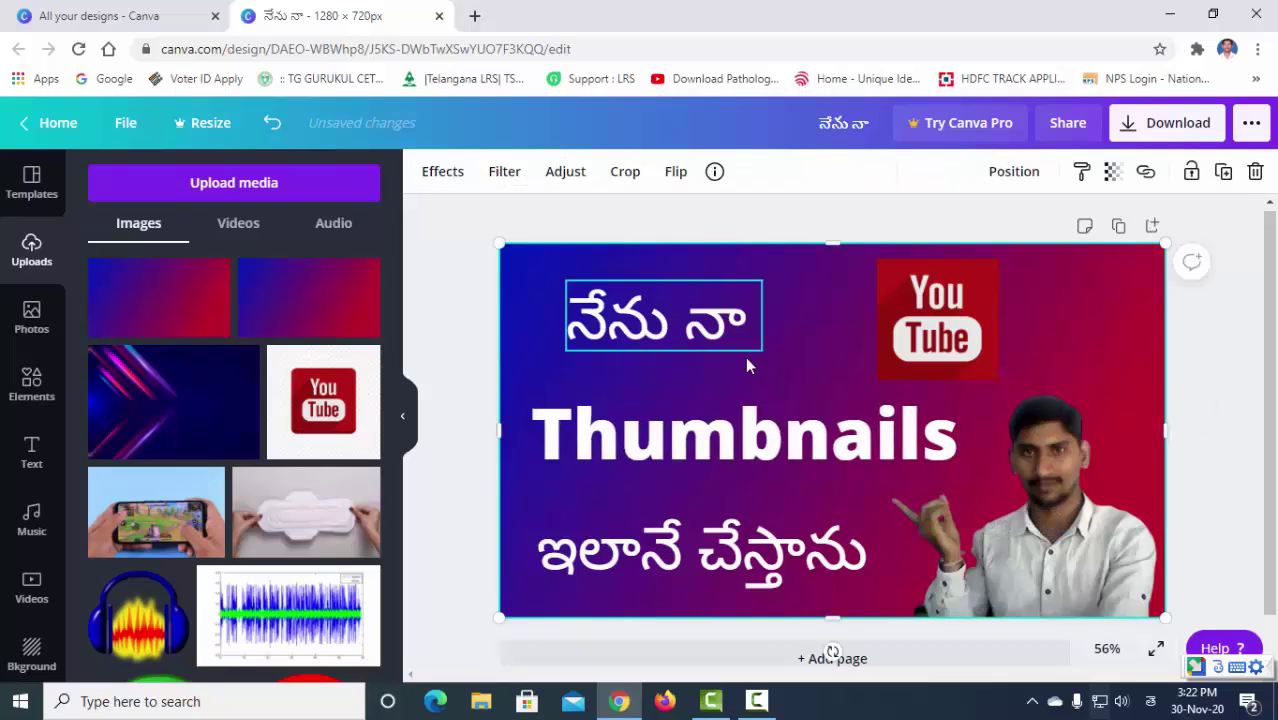
Make the whole "నేను నా" heading bold.
left_click(742, 330)
left_click(745, 315)
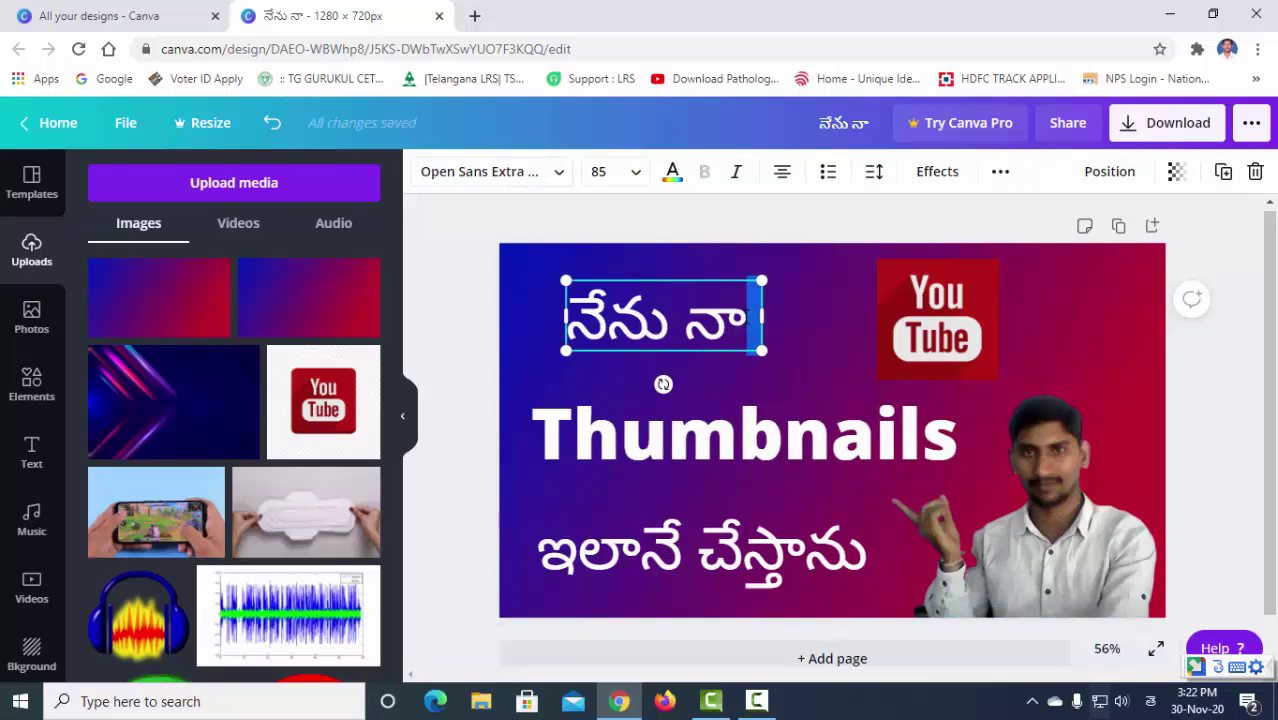
triple_click(737, 317)
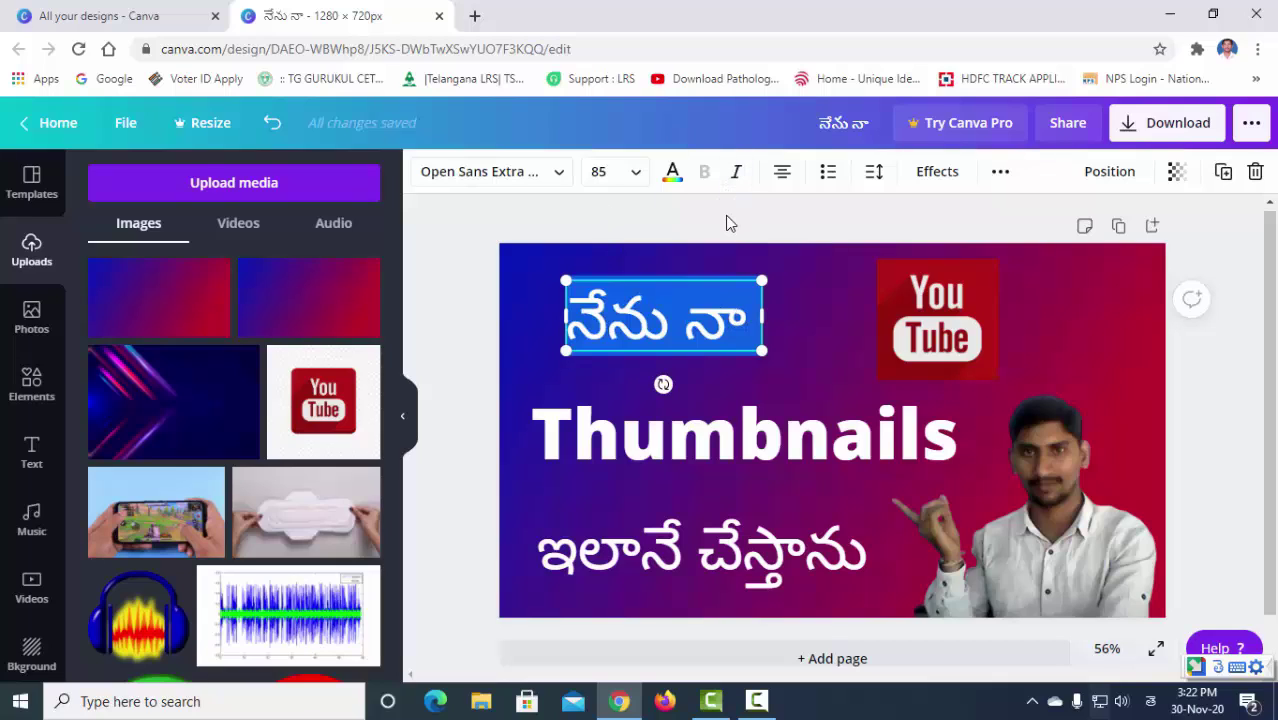
key("Escape")
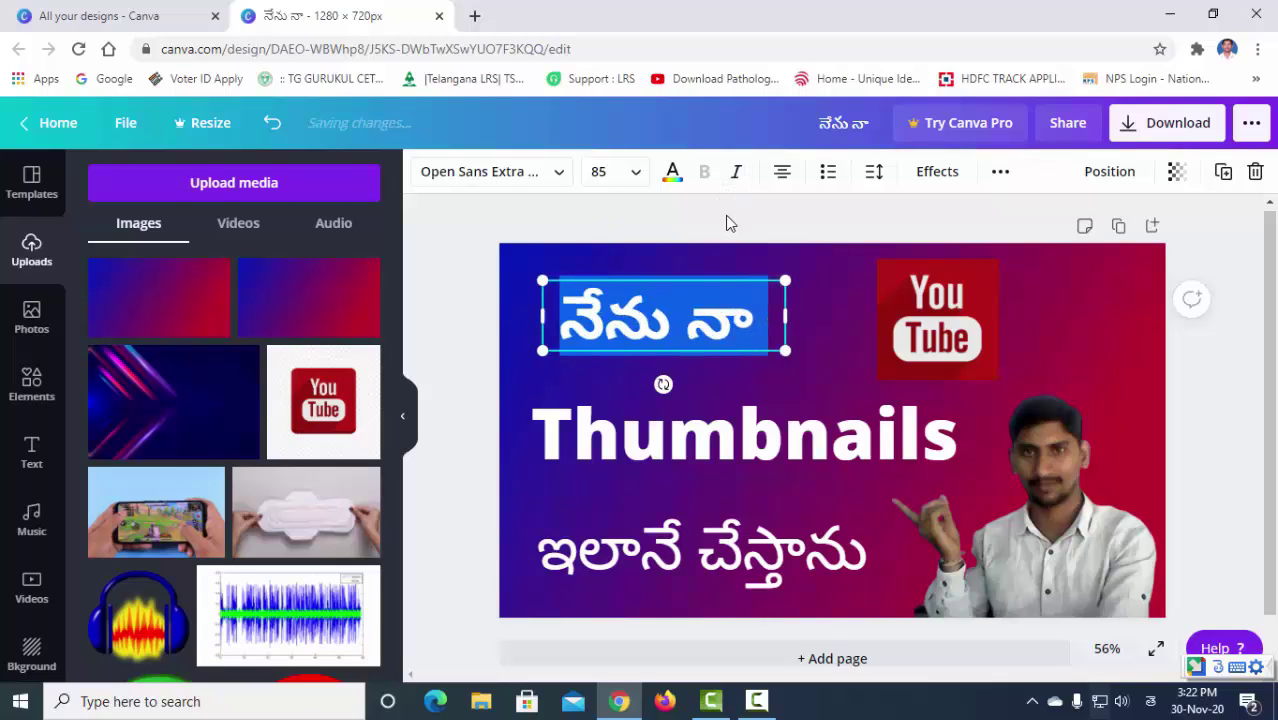
left_click(839, 371)
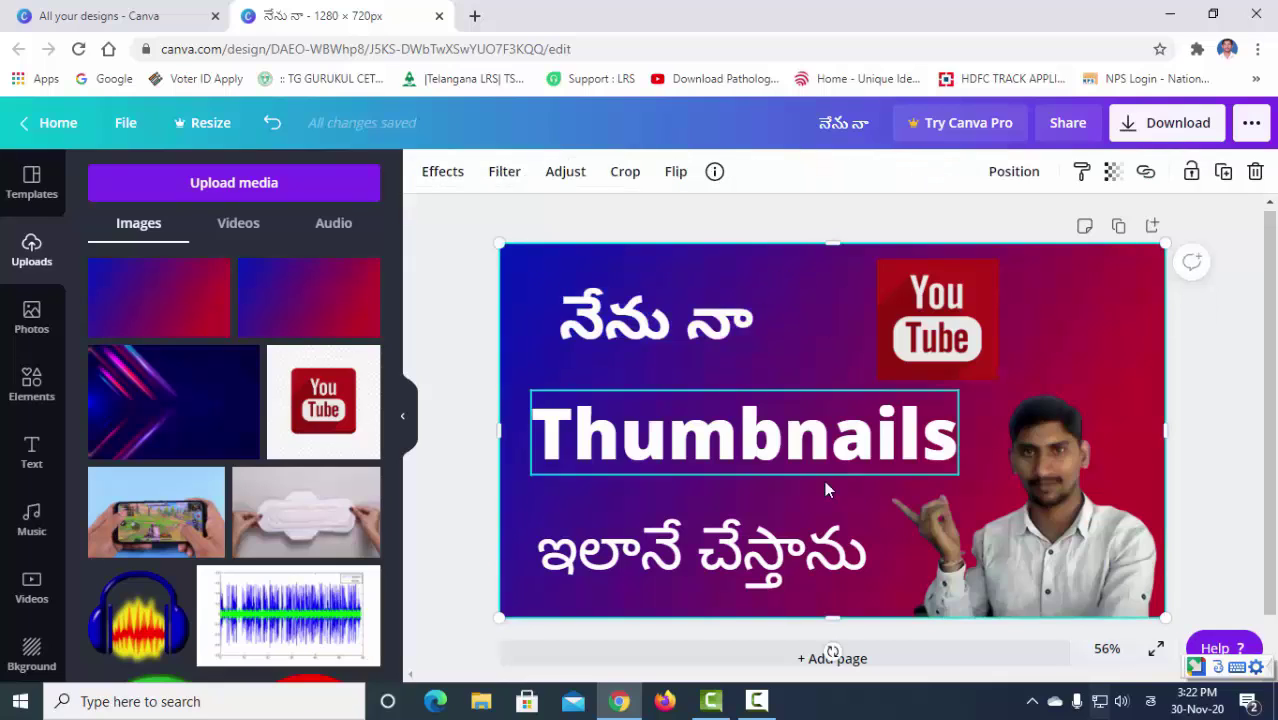
Make the whole "ఇలానే చేస్తాను" heading bold.
left_click(740, 558)
left_click(740, 558)
double_click(740, 558)
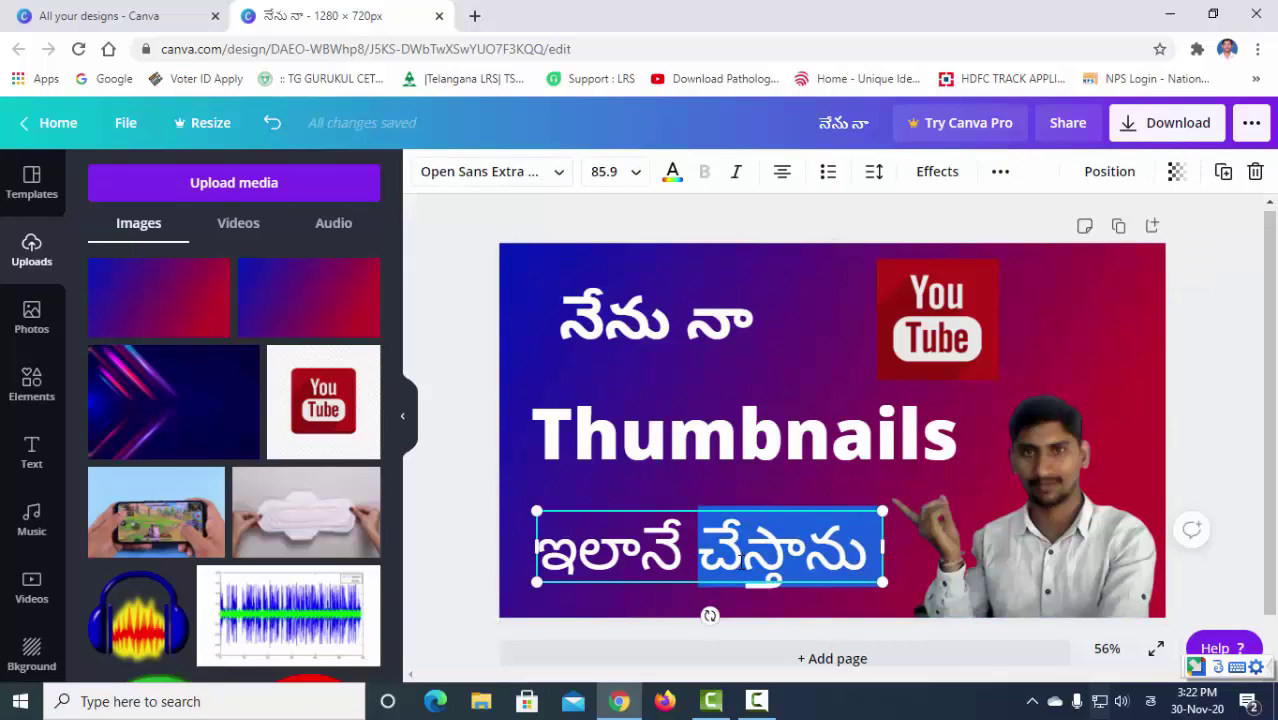
triple_click(740, 558)
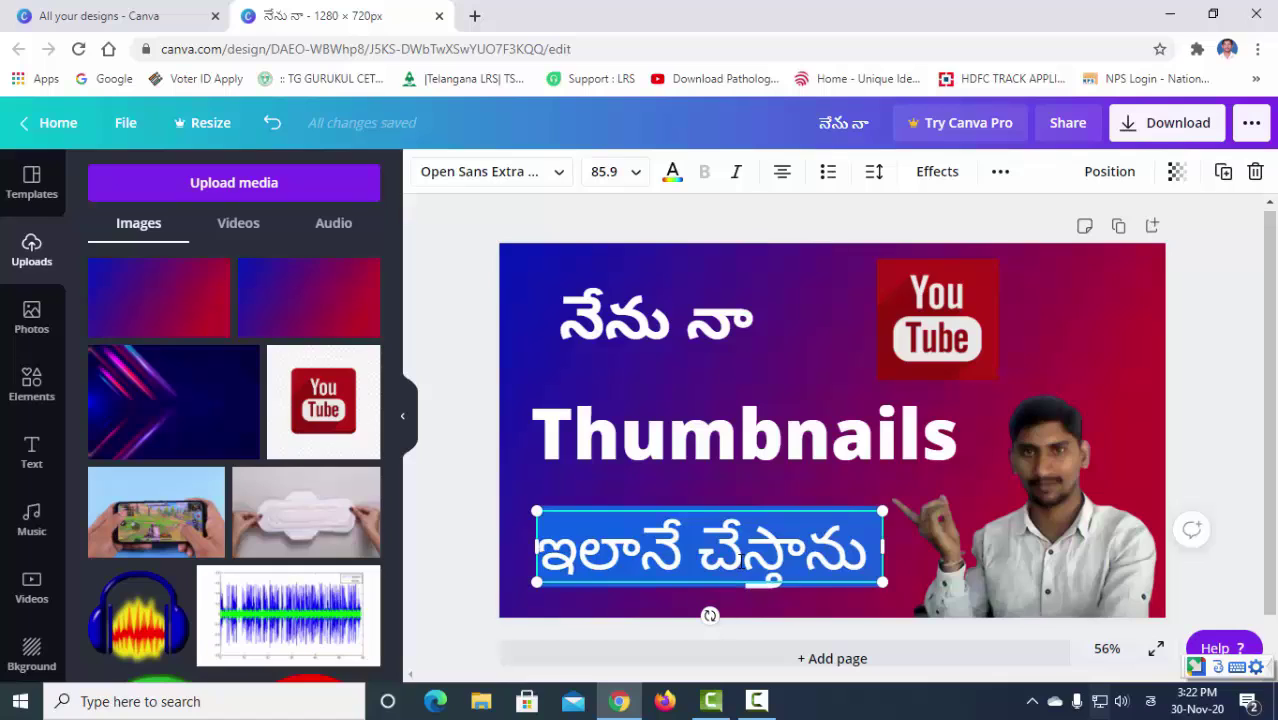
key("ctrl+b")
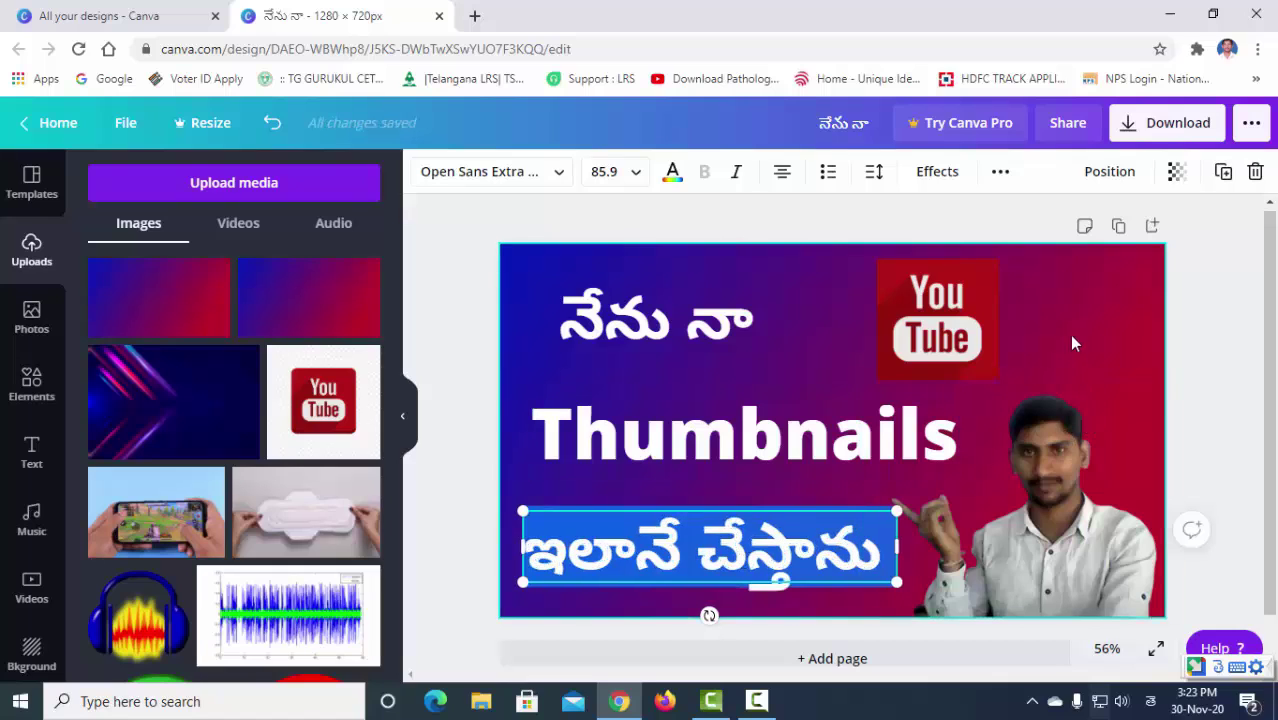
left_click(1069, 330)
Enlarge the "Thumbnails" heading to about size 108, extending it toward the man's head.
left_click(818, 468)
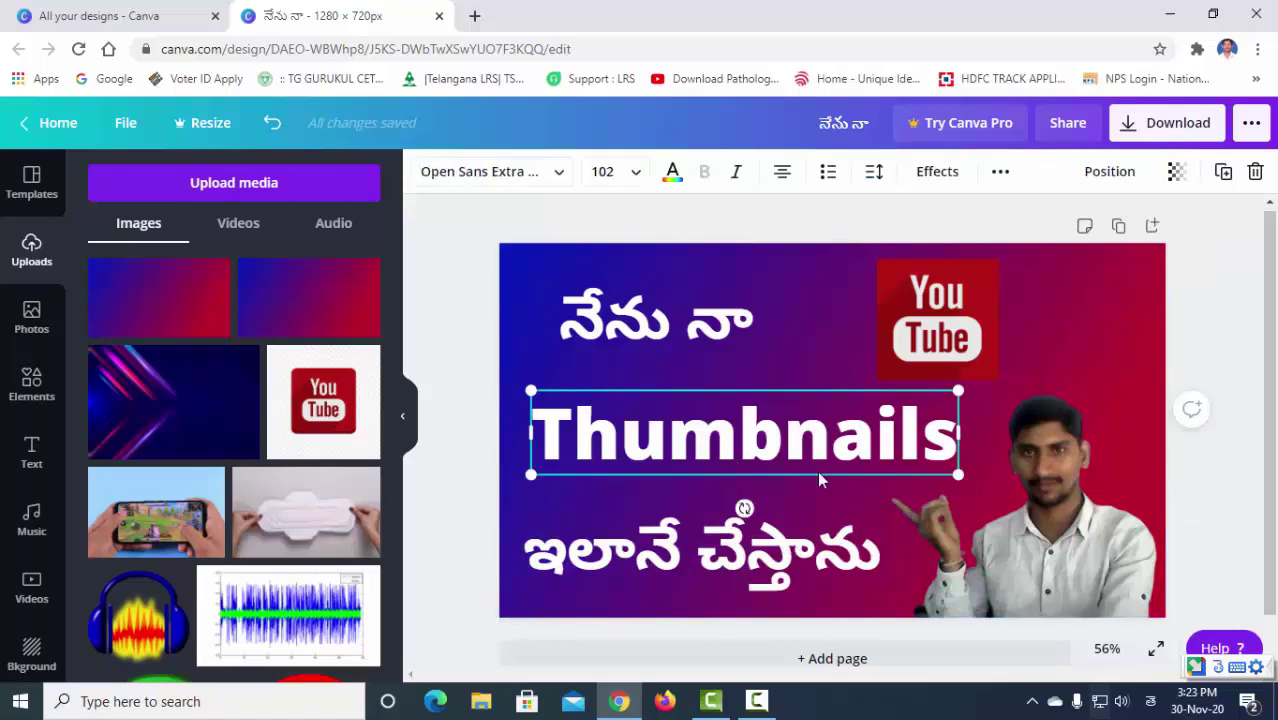
left_click_drag(956, 468, 935, 485)
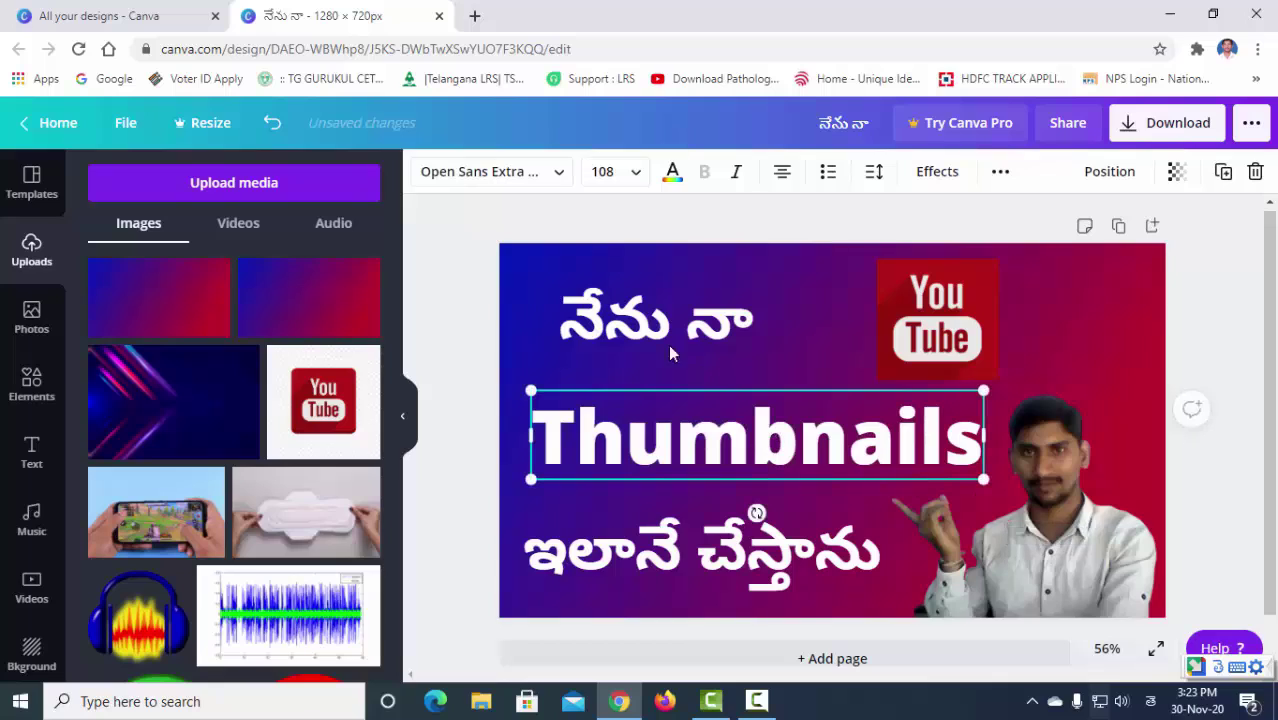
left_click(472, 358)
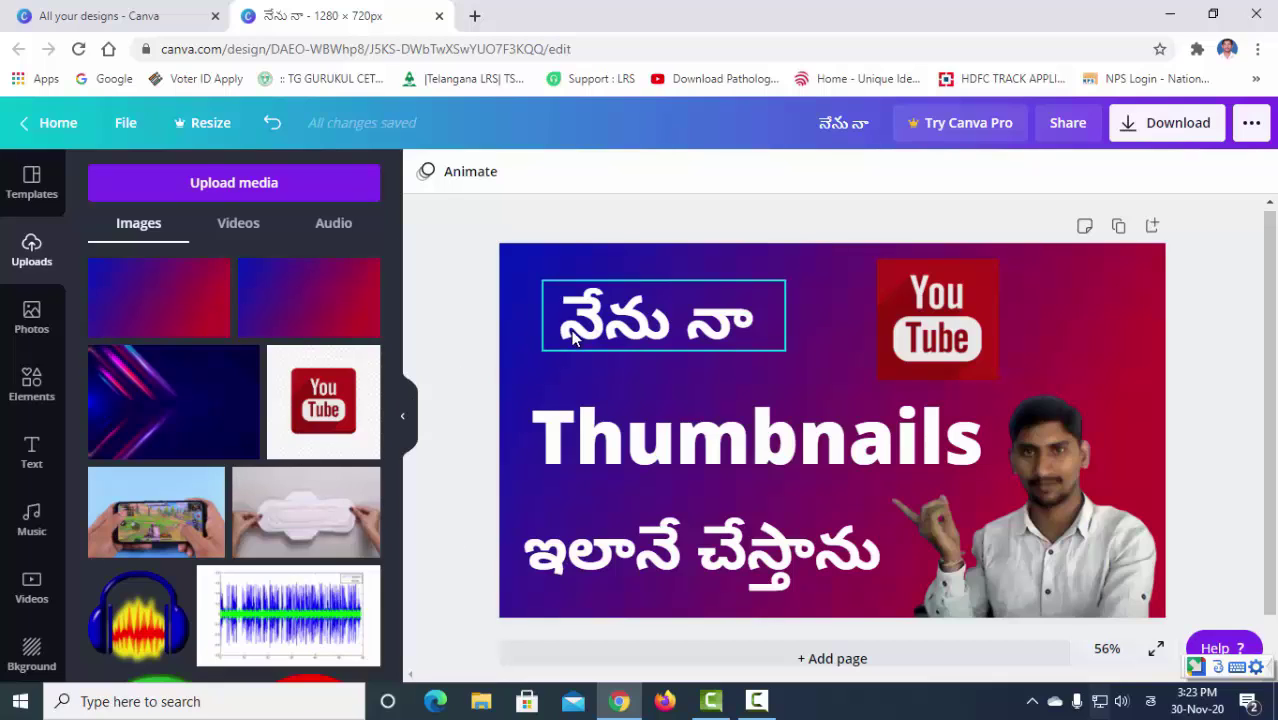
Apply the Lift text effect to the "నేను నా" heading with an intensity of about 98.
left_click(605, 330)
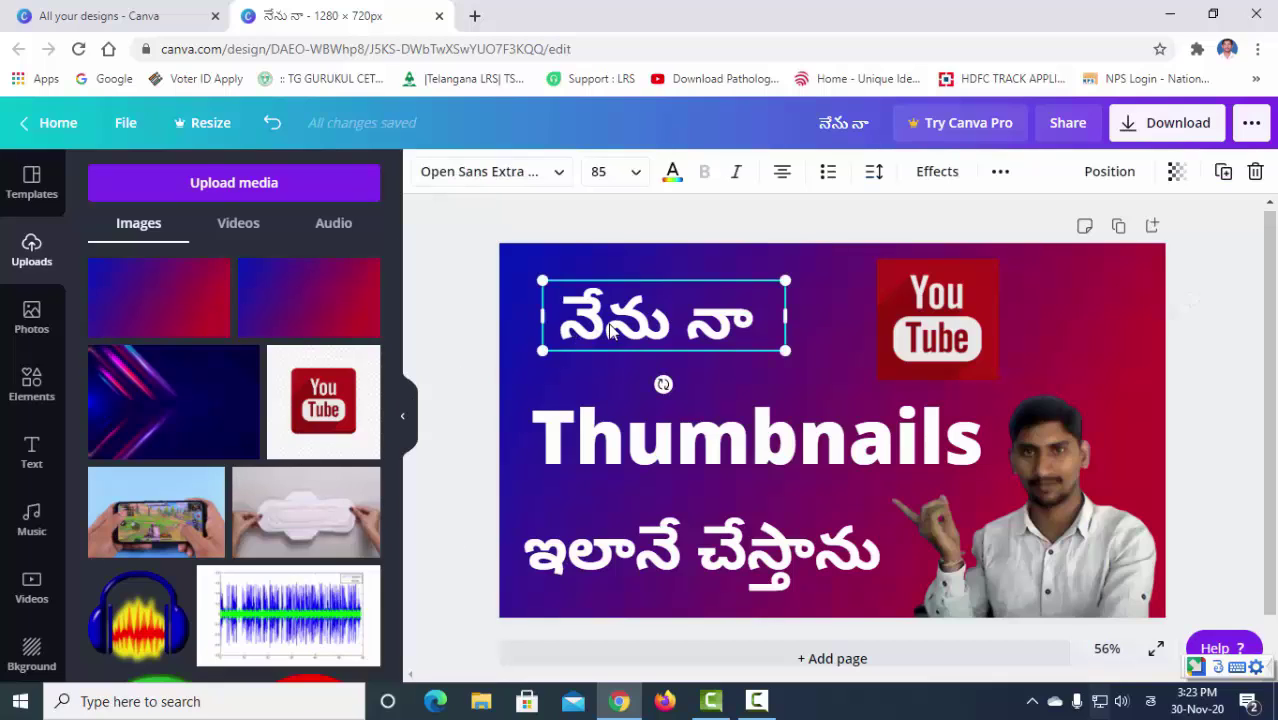
left_click(938, 173)
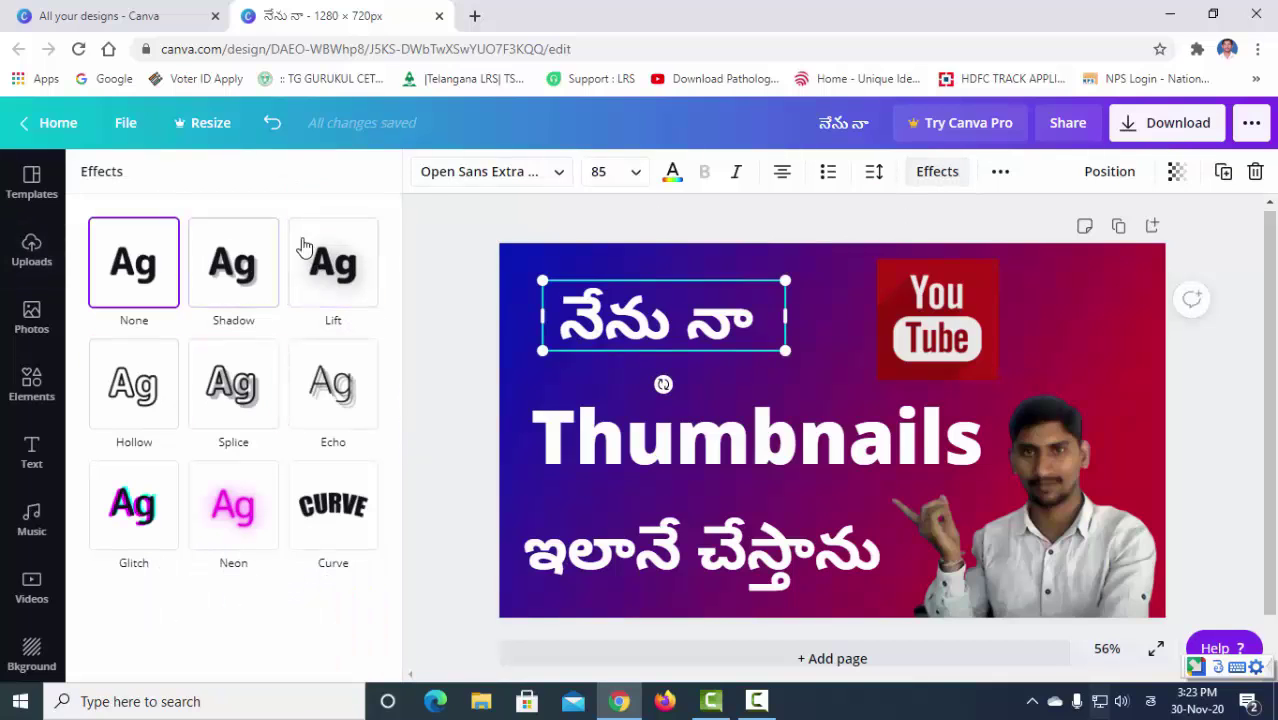
left_click(333, 314)
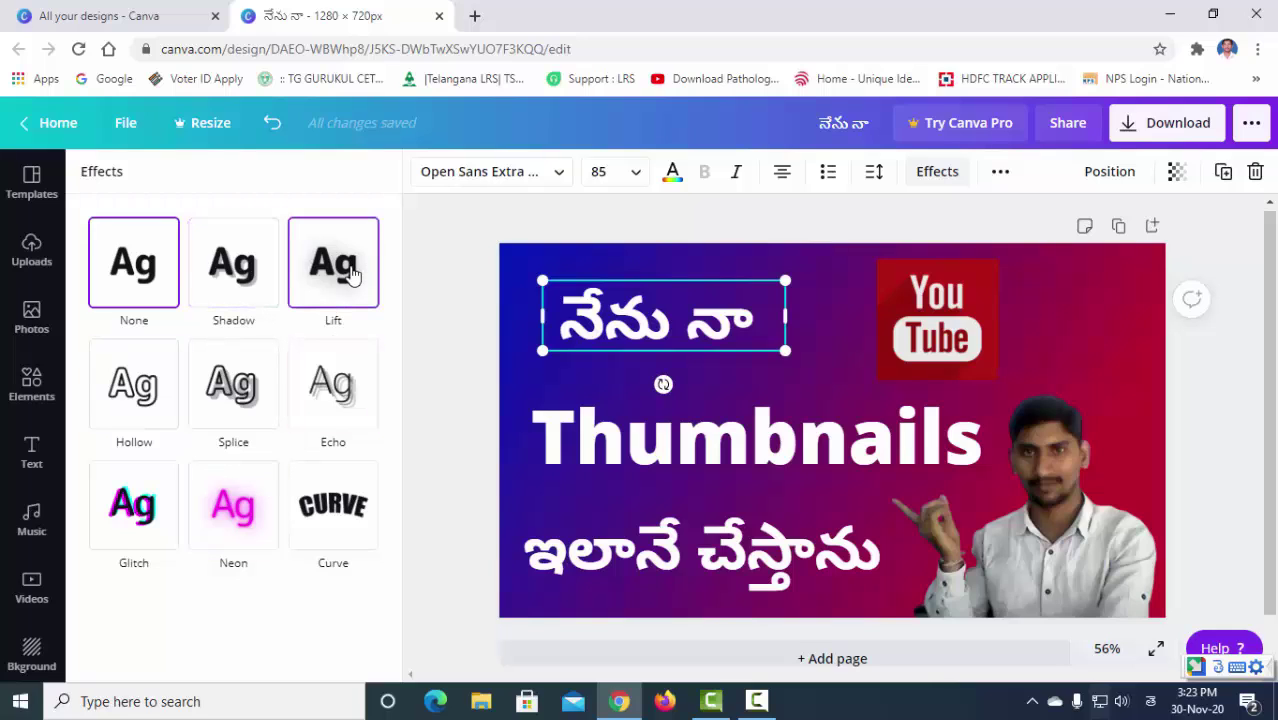
left_click(352, 273)
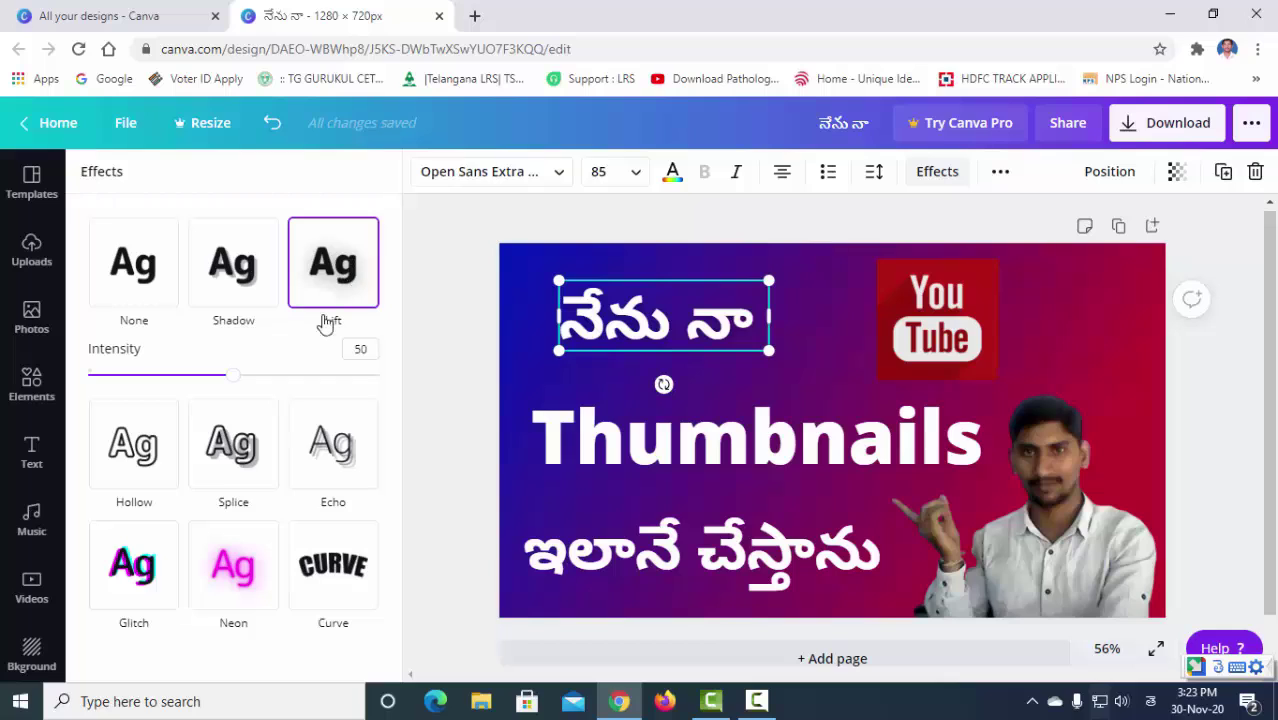
left_click_drag(240, 382, 379, 394)
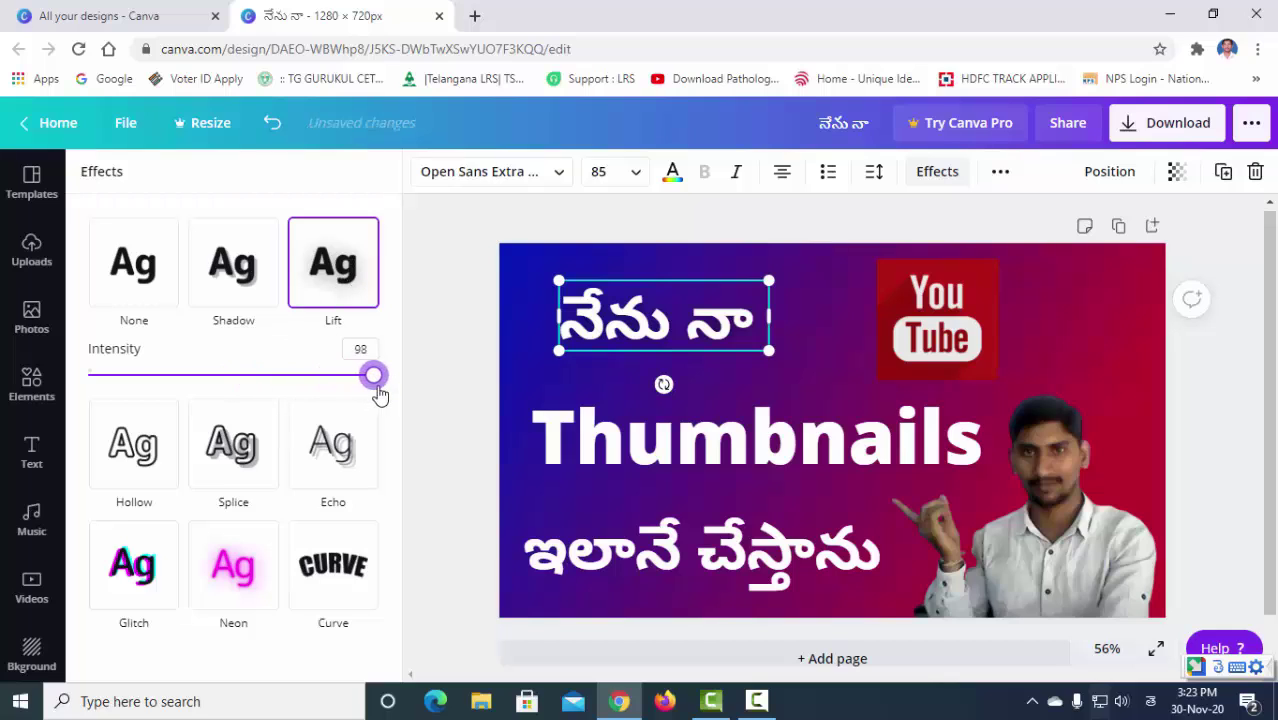
Apply the Lift text effect to the "Thumbnails" heading and raise its intensity to the maximum.
left_click(652, 447)
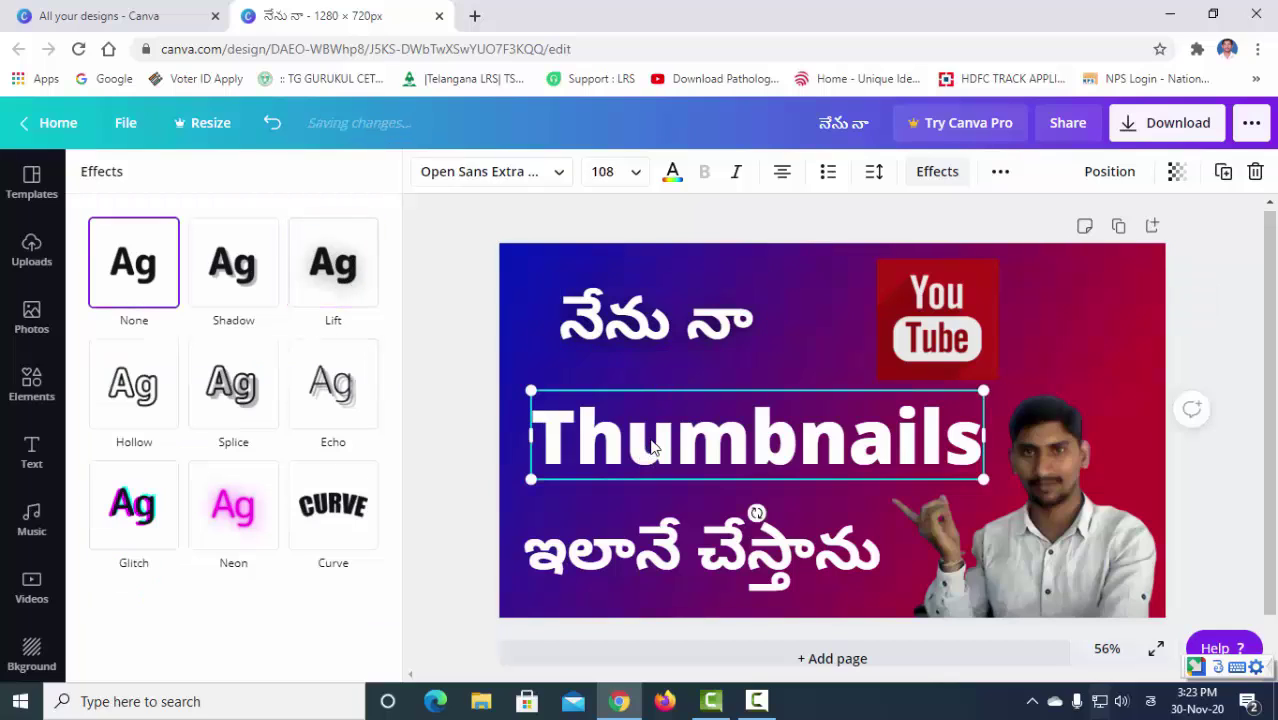
left_click(350, 305)
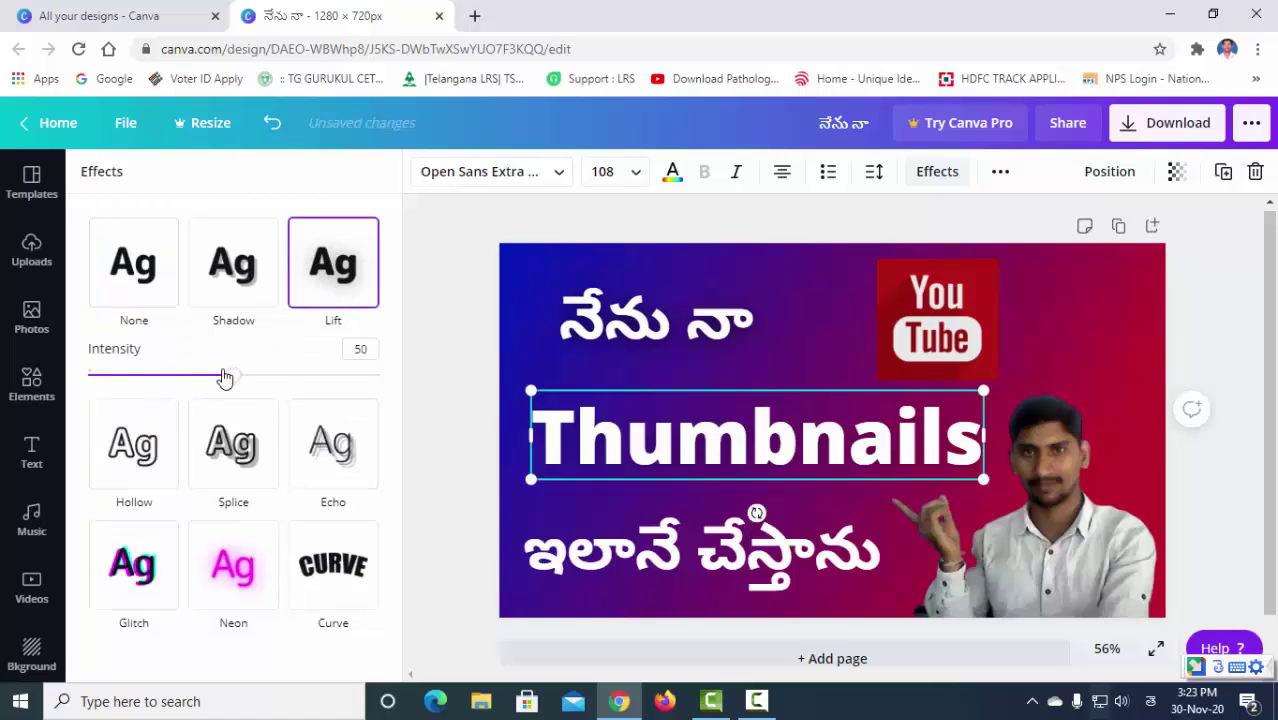
left_click_drag(225, 374, 408, 391)
Apply the Lift text effect to the "ఇలానే చేస్తాను" heading with an intensity of 100.
left_click(624, 558)
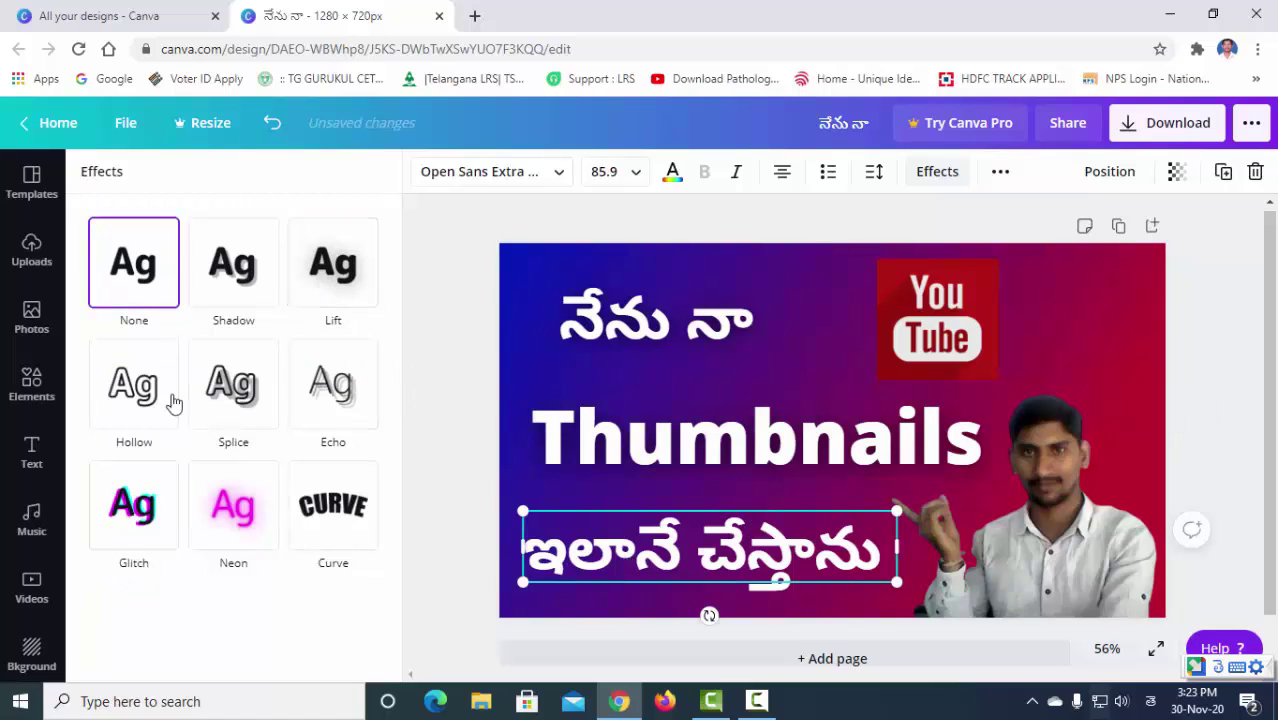
left_click(300, 283)
left_click_drag(229, 377, 408, 397)
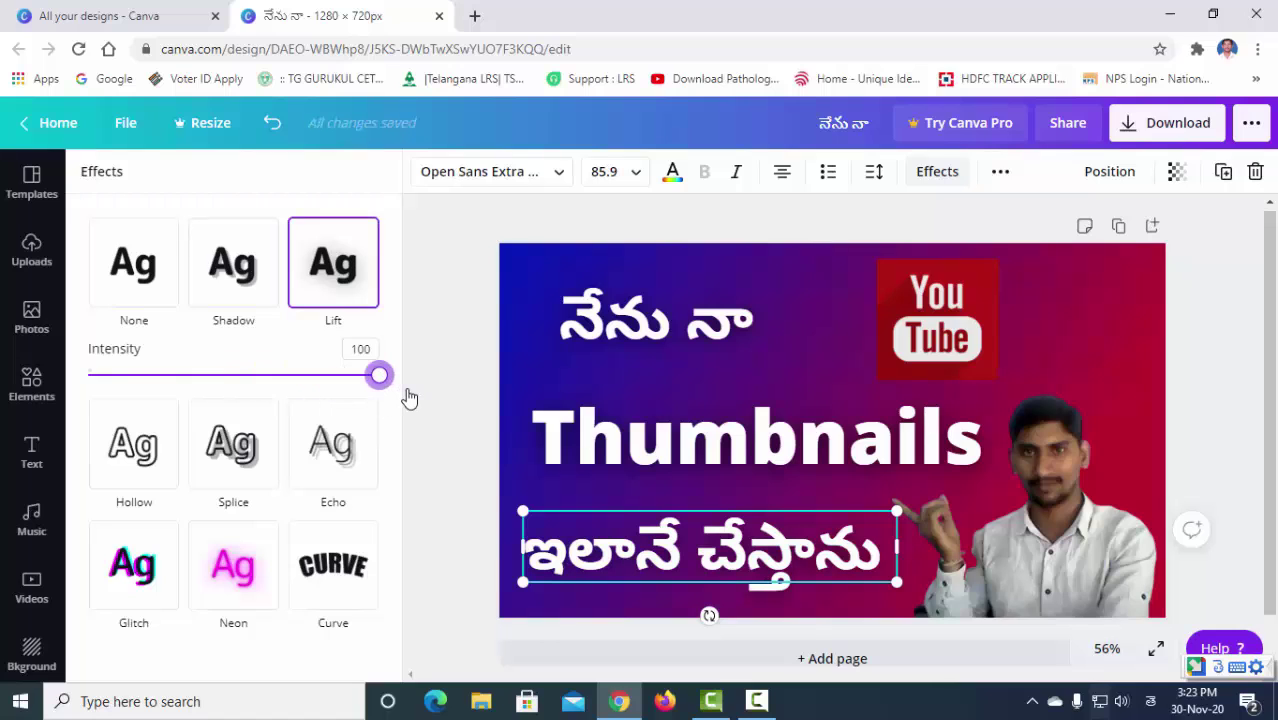
left_click(636, 364)
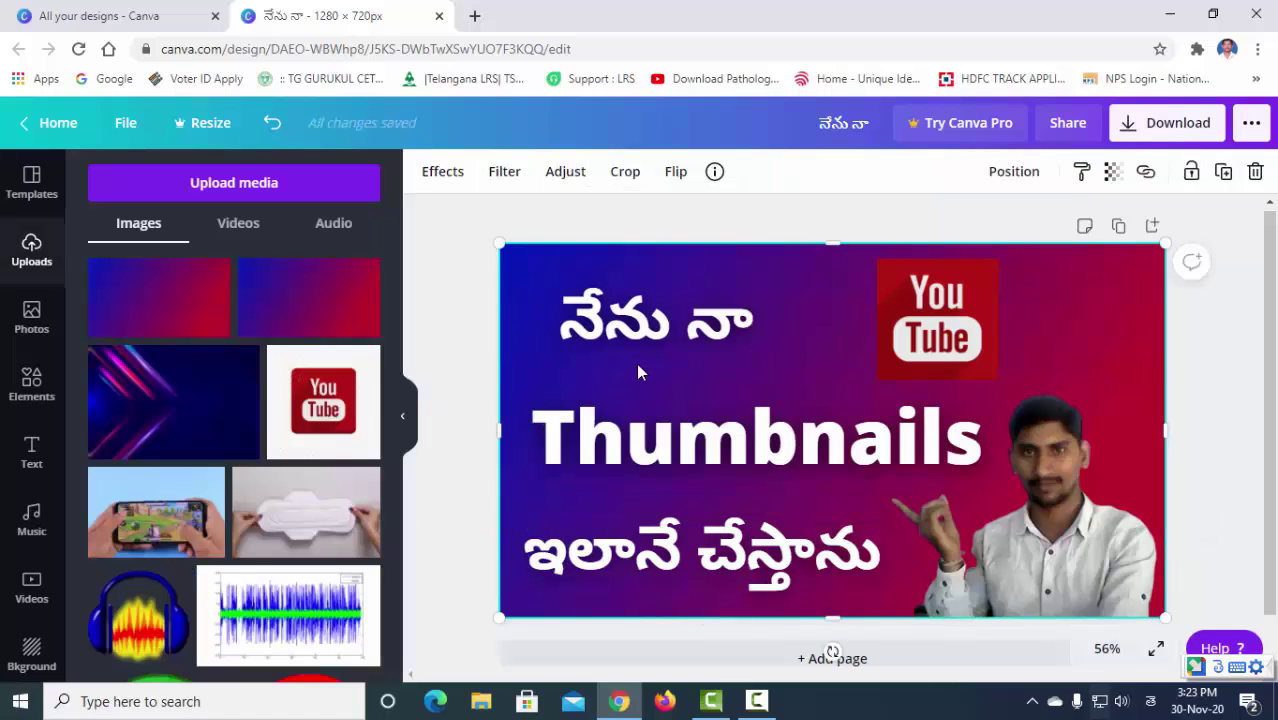
left_click(435, 477)
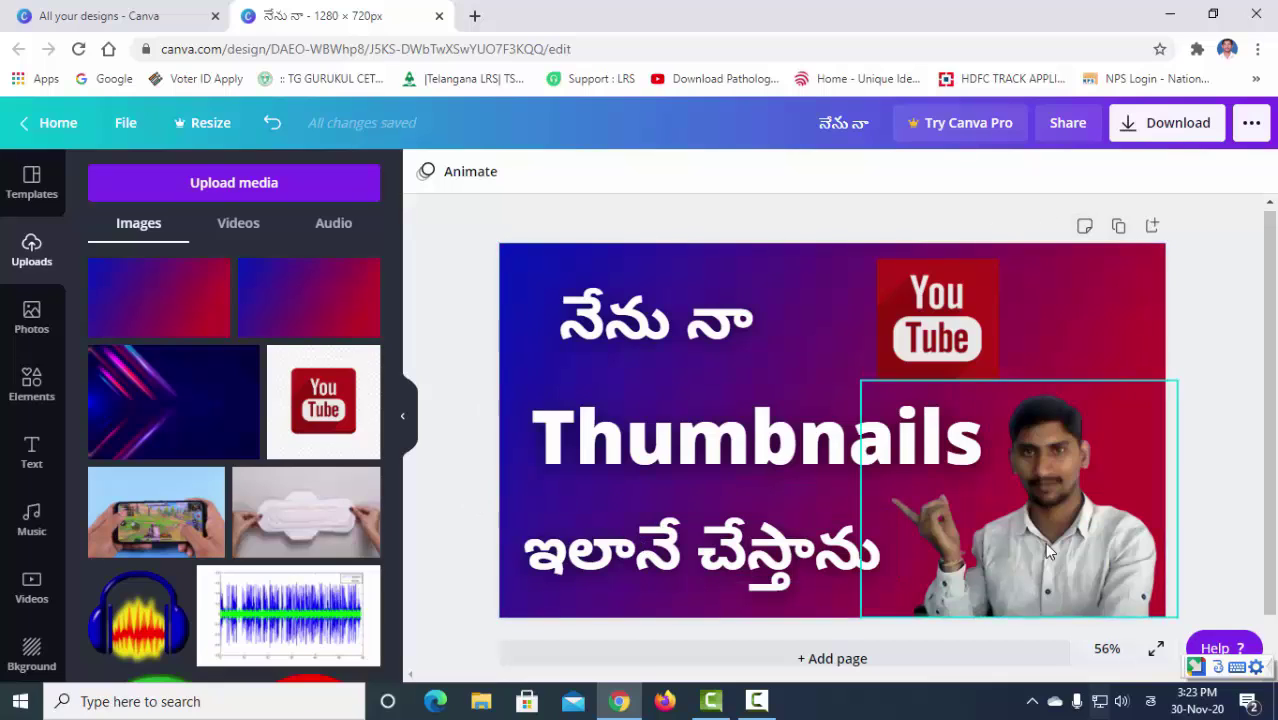
left_click(922, 337)
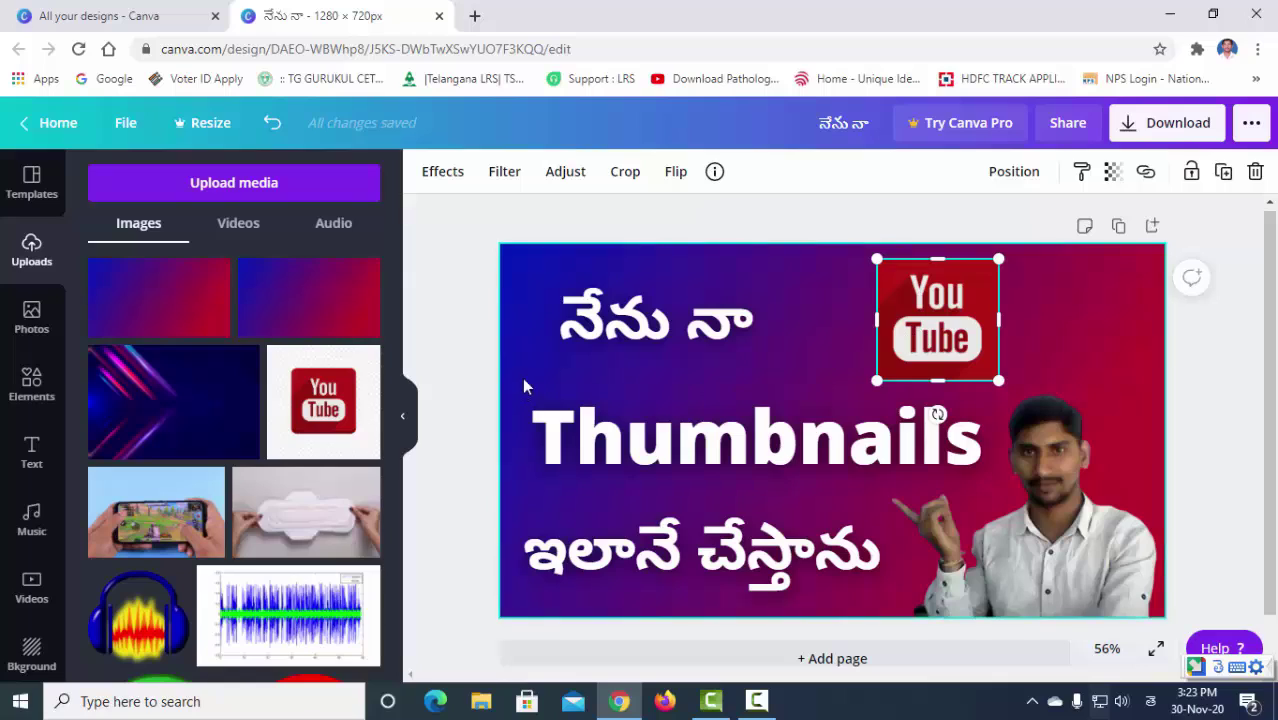
left_click(479, 354)
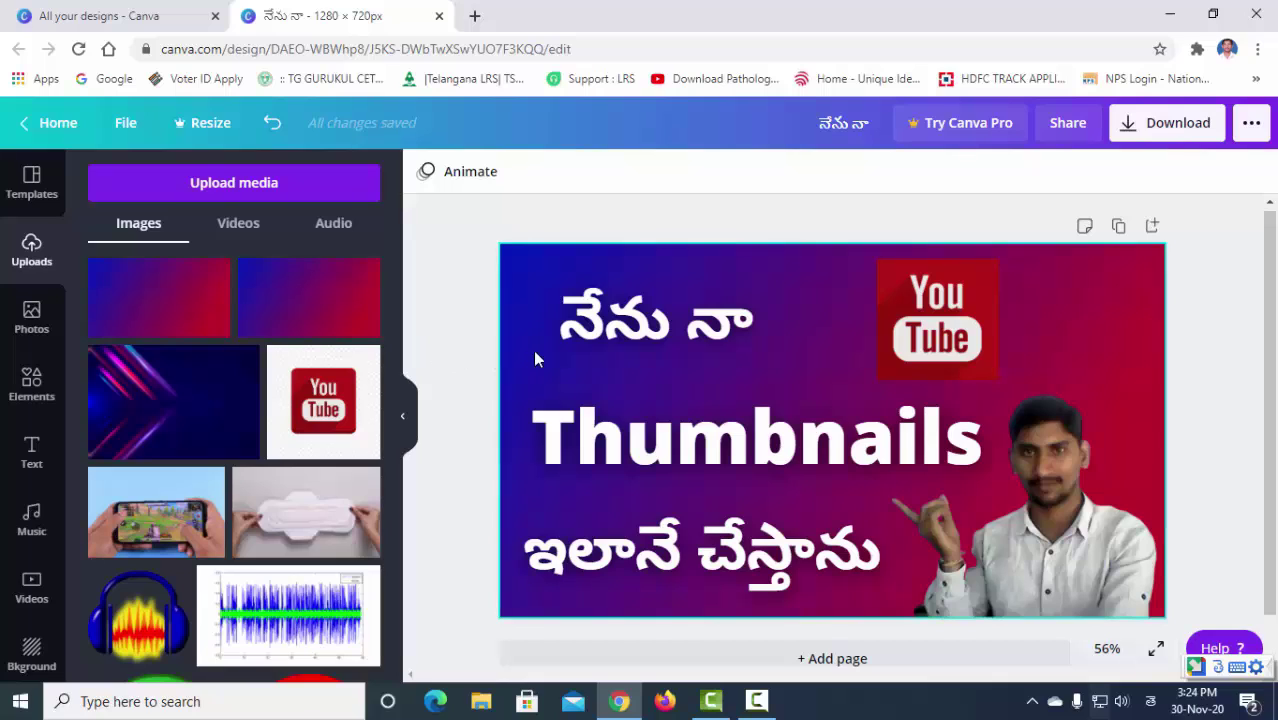
Recolour the "నేను నా" heading with a custom bright lime green, #72FF04.
left_click(590, 337)
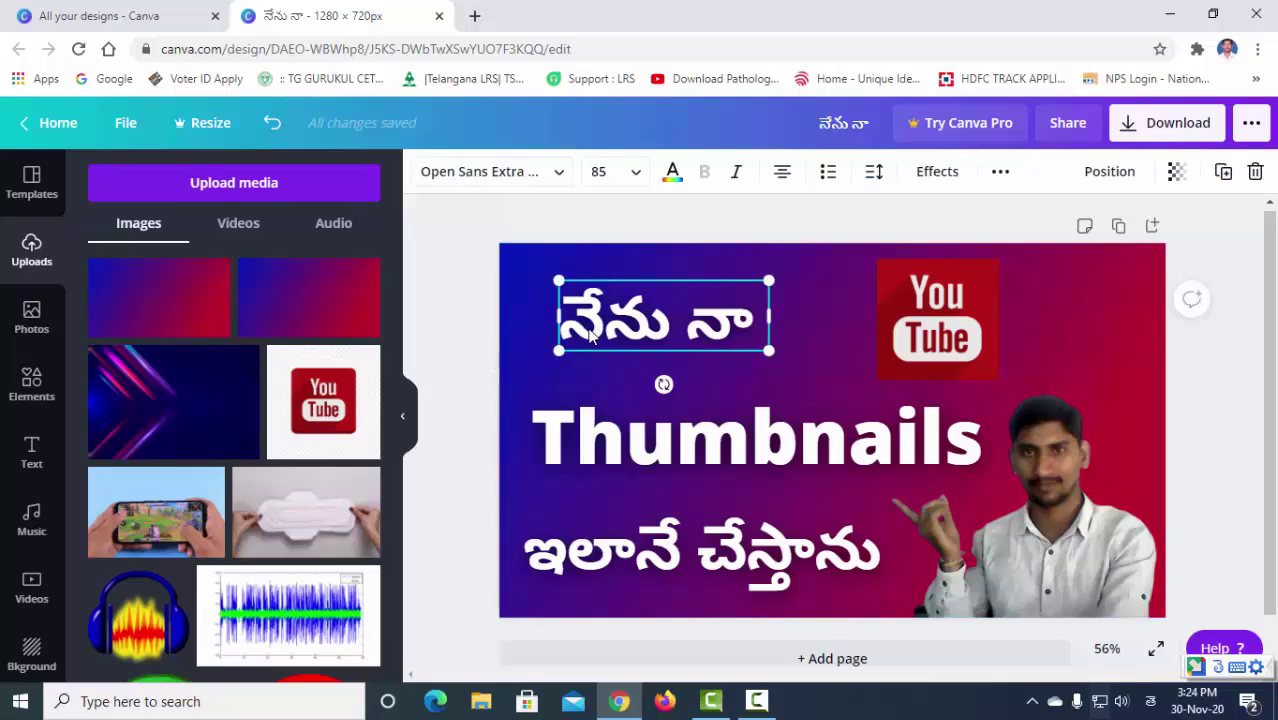
left_click(672, 172)
left_click(104, 275)
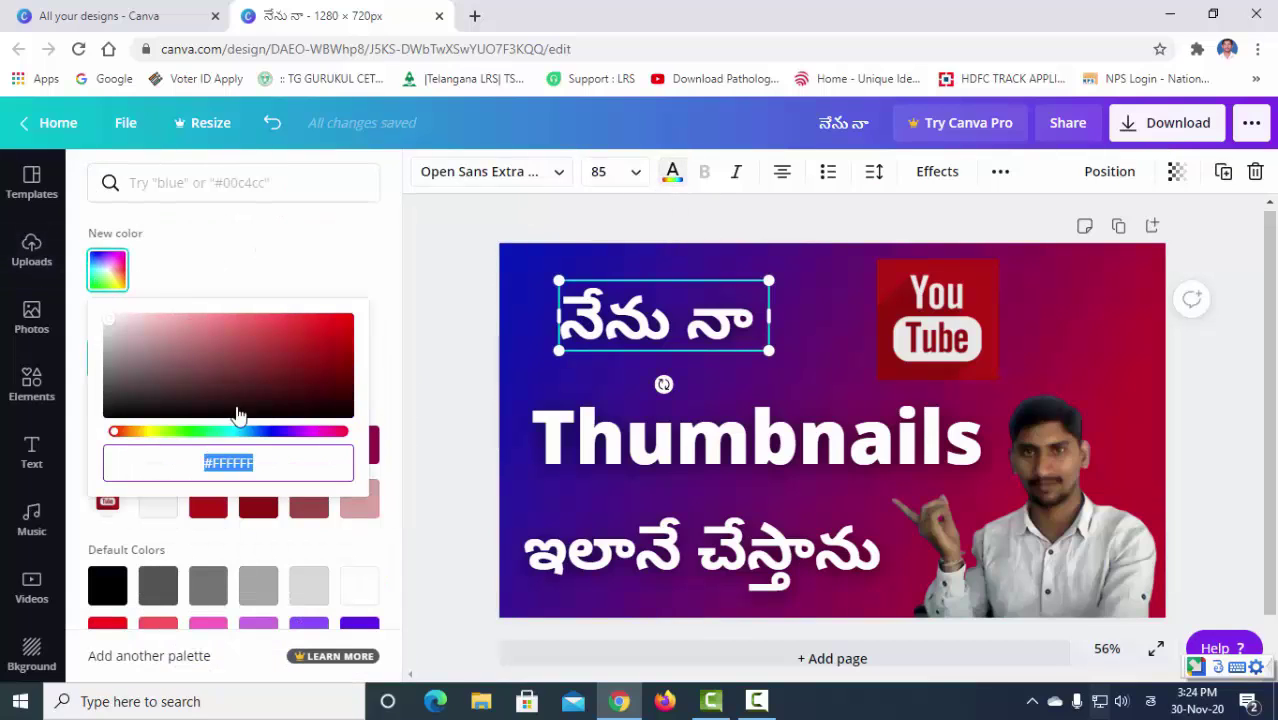
left_click(175, 432)
left_click(351, 317)
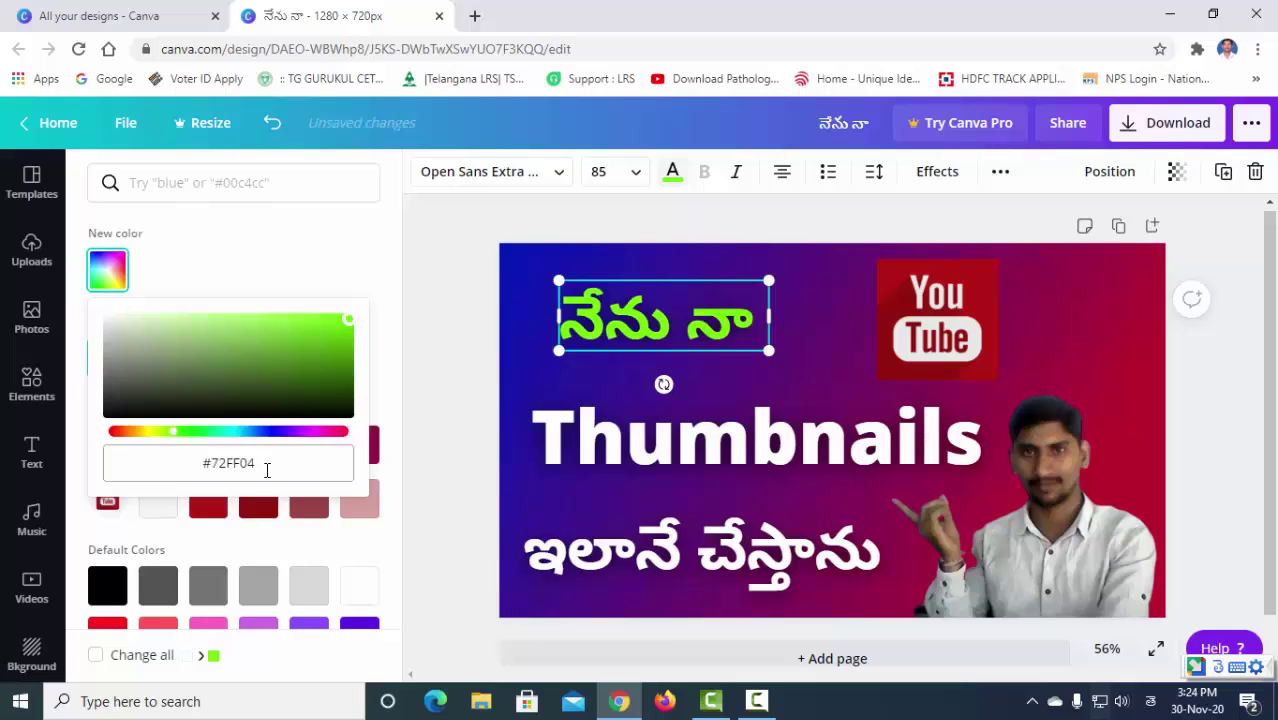
Recolour the "Thumbnails" heading with a custom bright cyan, #00D1FF.
left_click(680, 455)
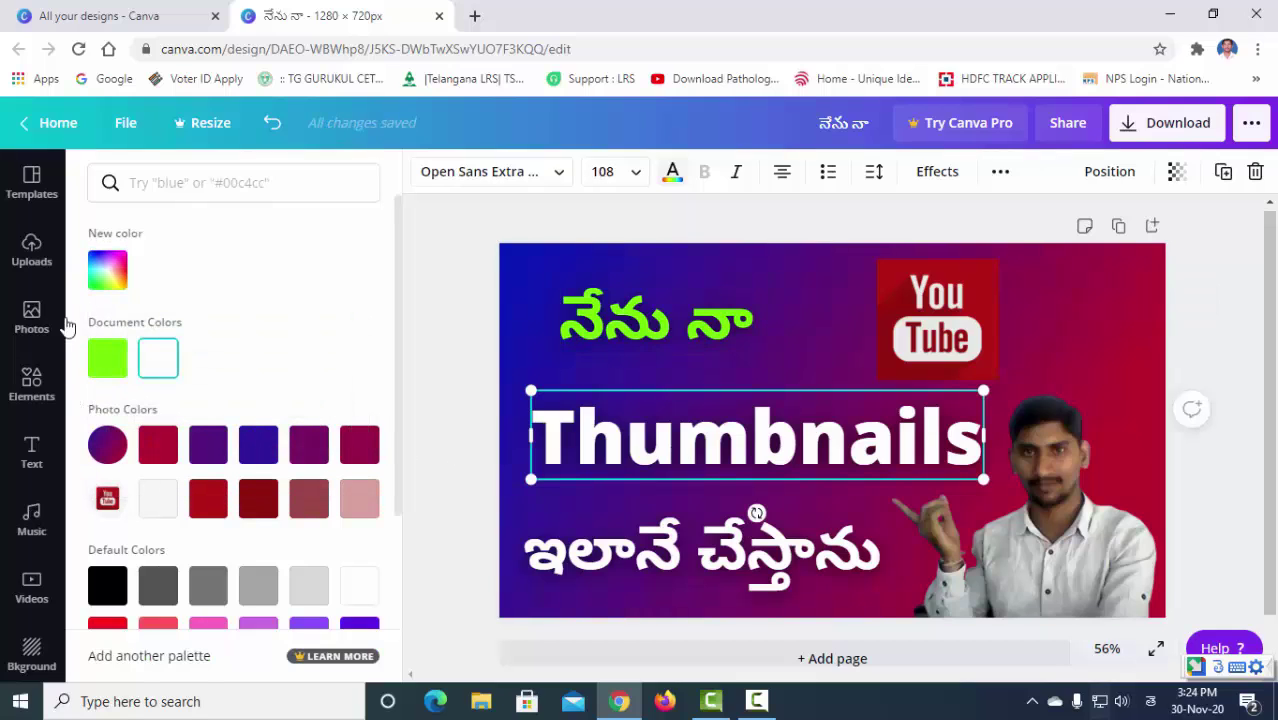
left_click(107, 269)
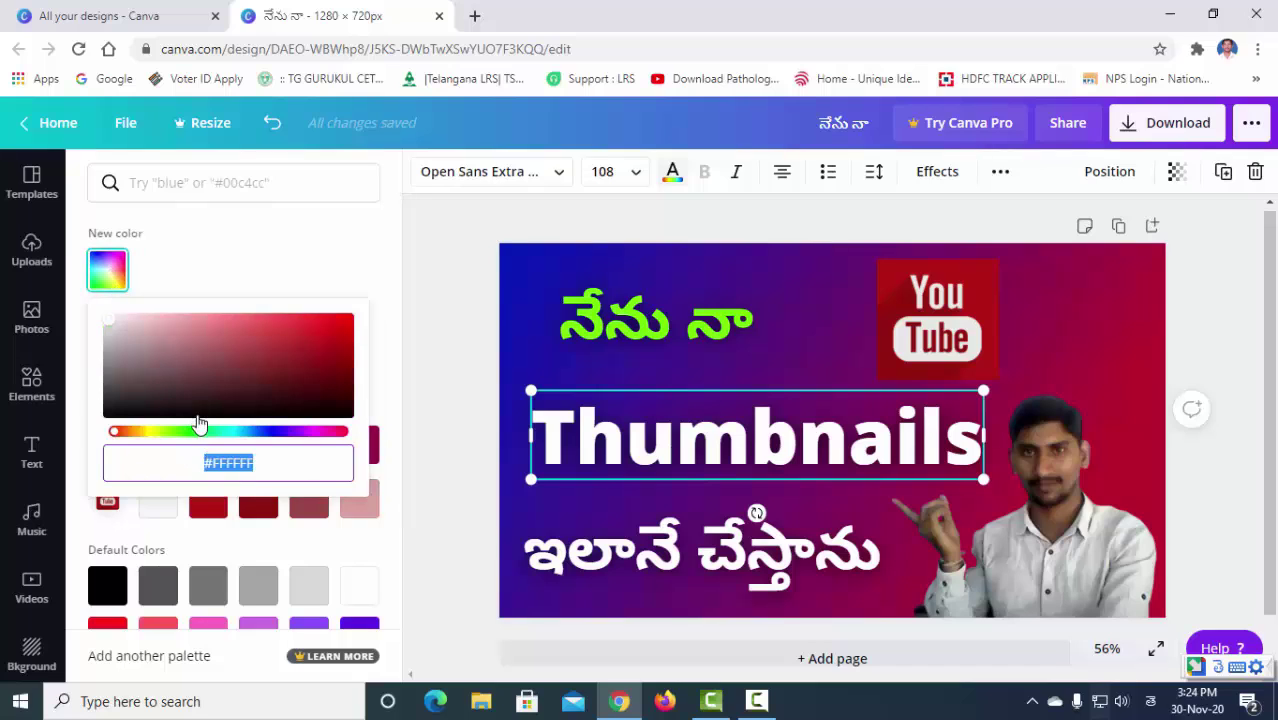
left_click(236, 431)
left_click_drag(282, 348, 368, 316)
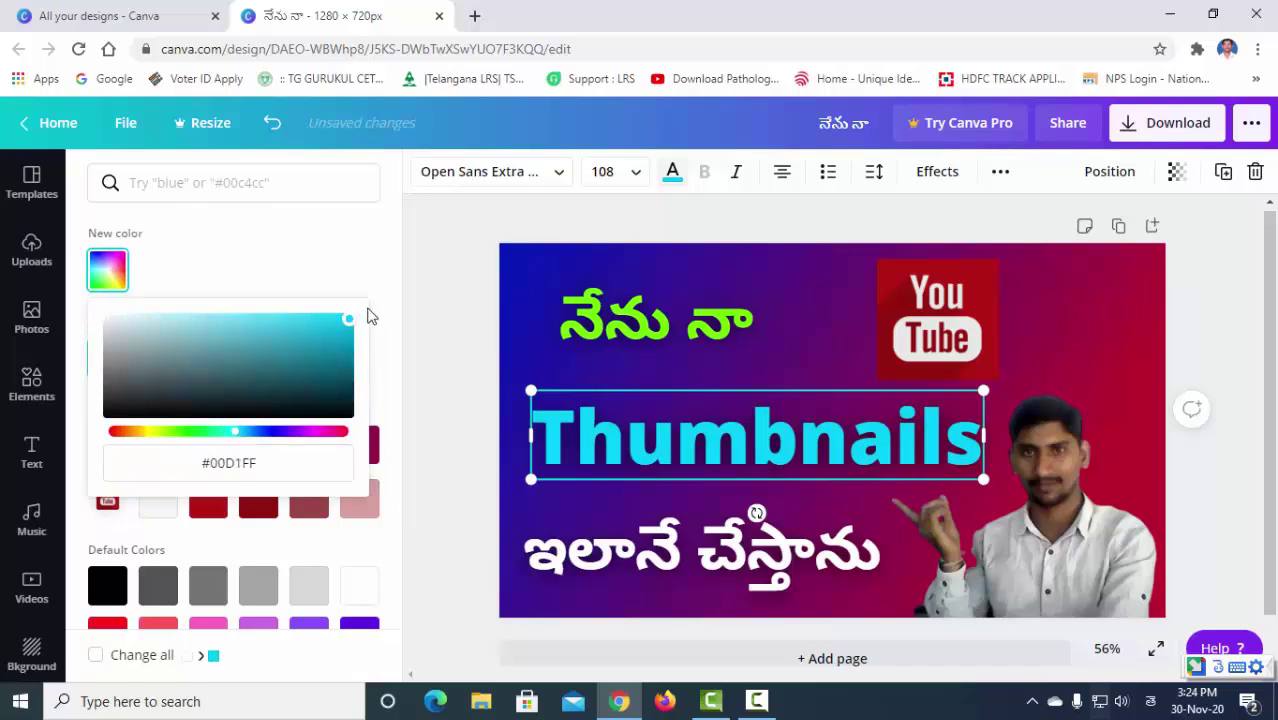
left_click(455, 403)
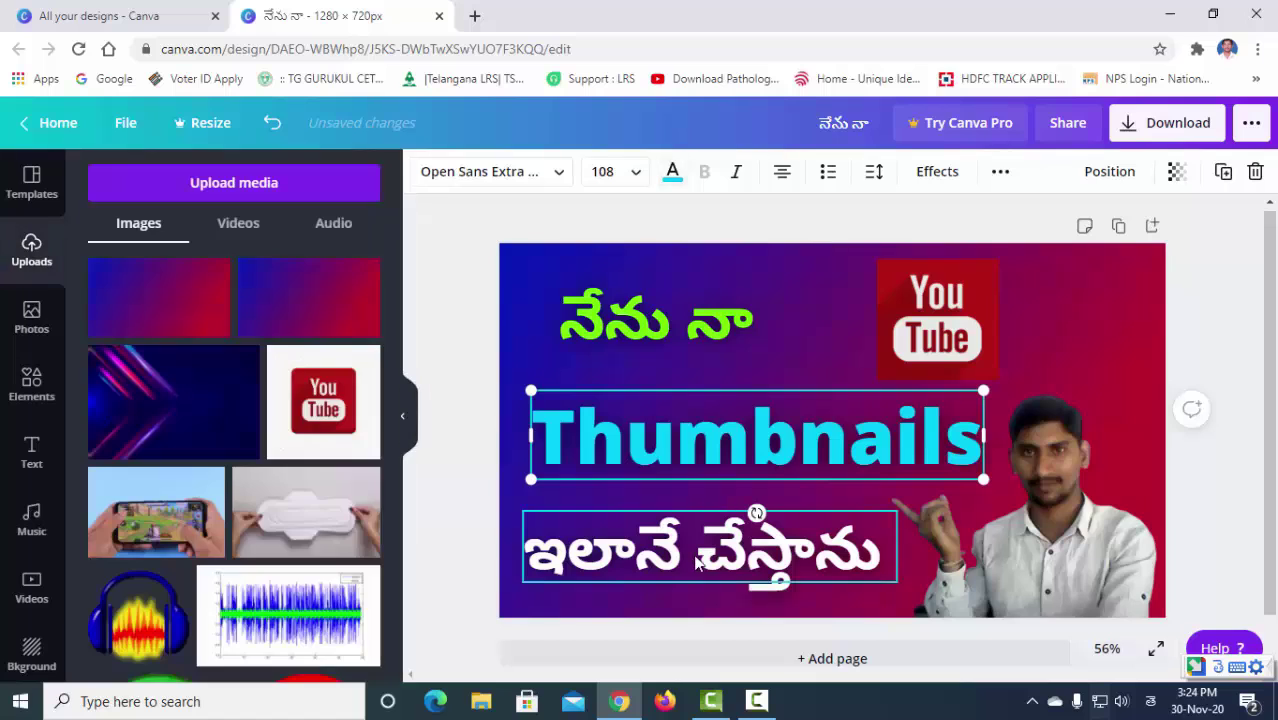
Recolour the "ఇలానే చేస్తాను" heading with a custom bright green, #00FF19.
left_click(697, 563)
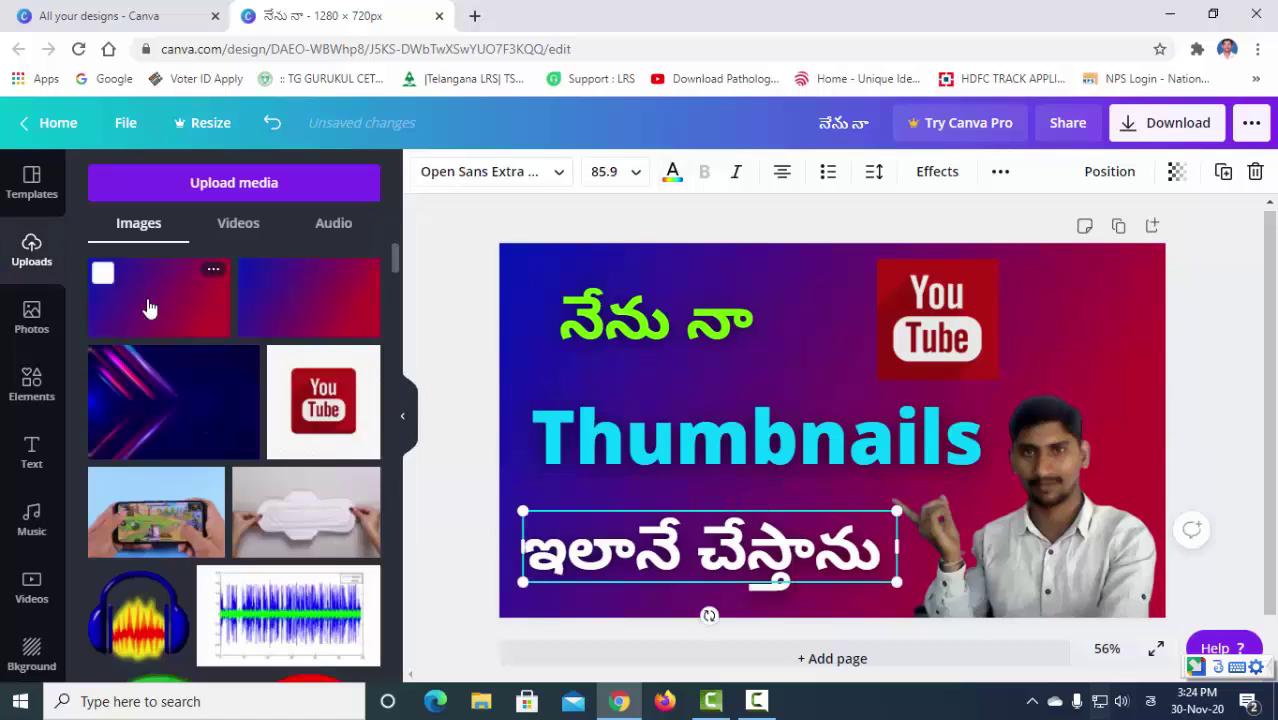
left_click(671, 175)
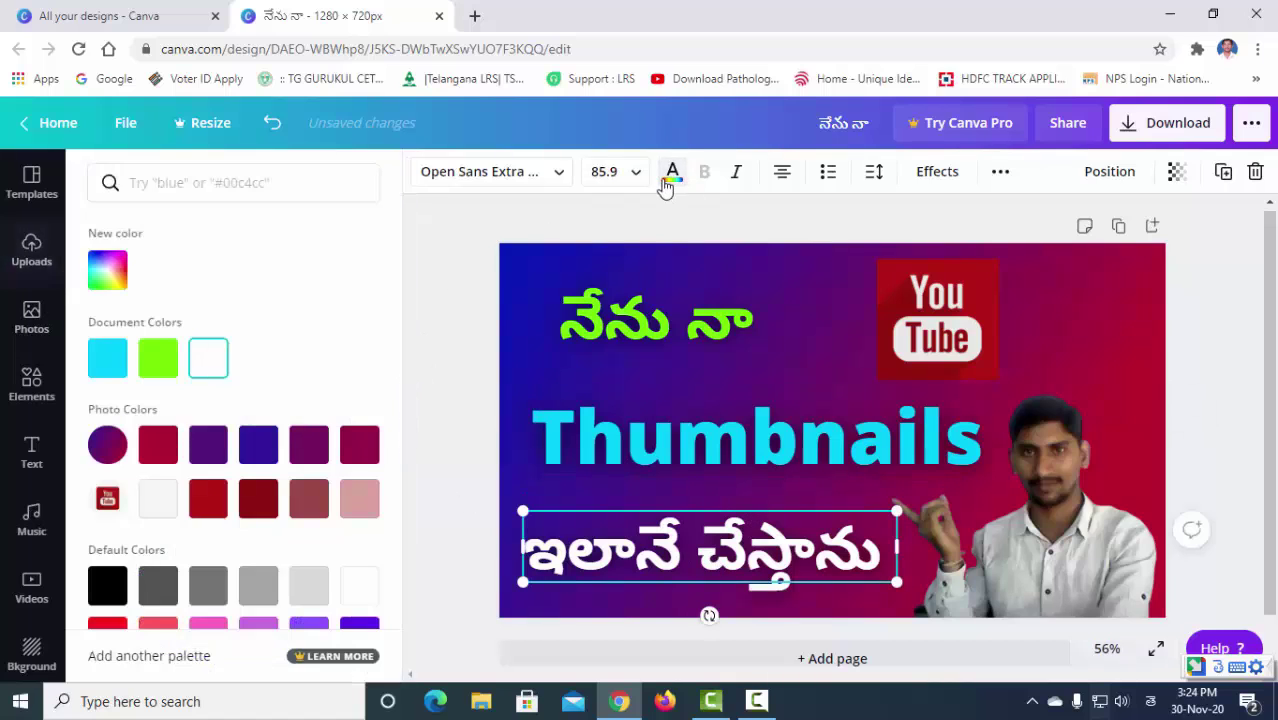
left_click(106, 272)
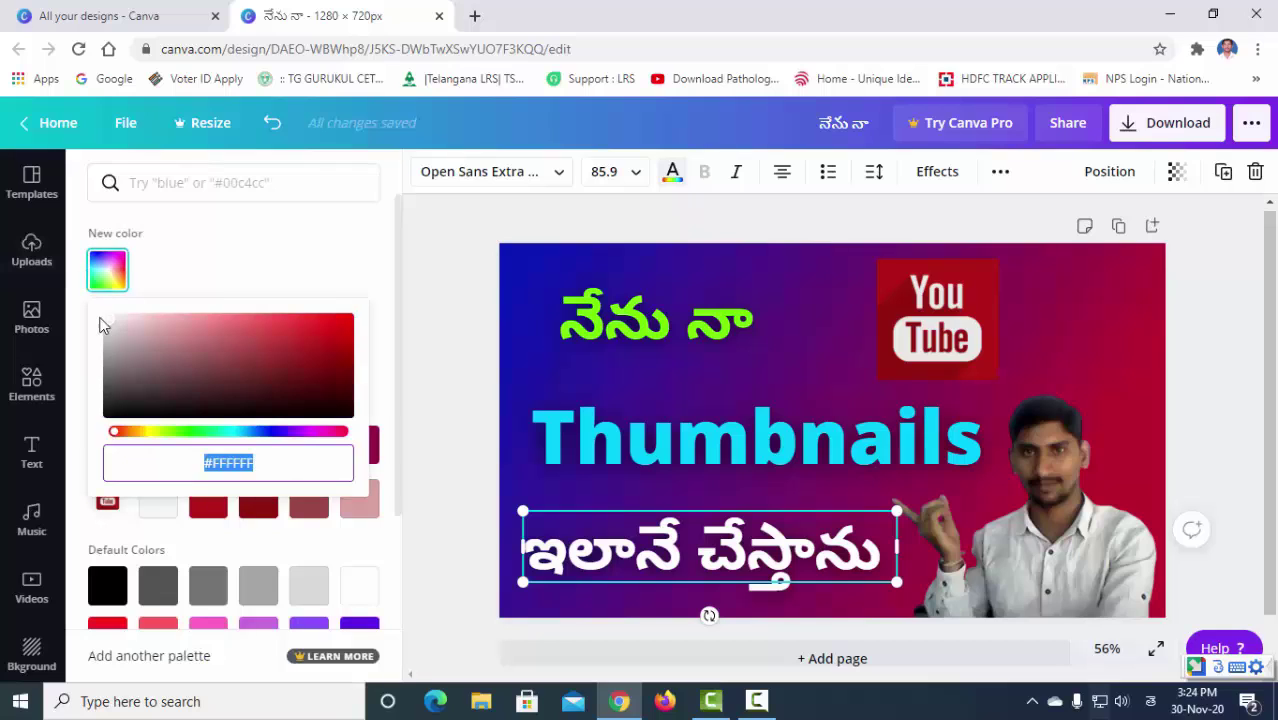
left_click(193, 432)
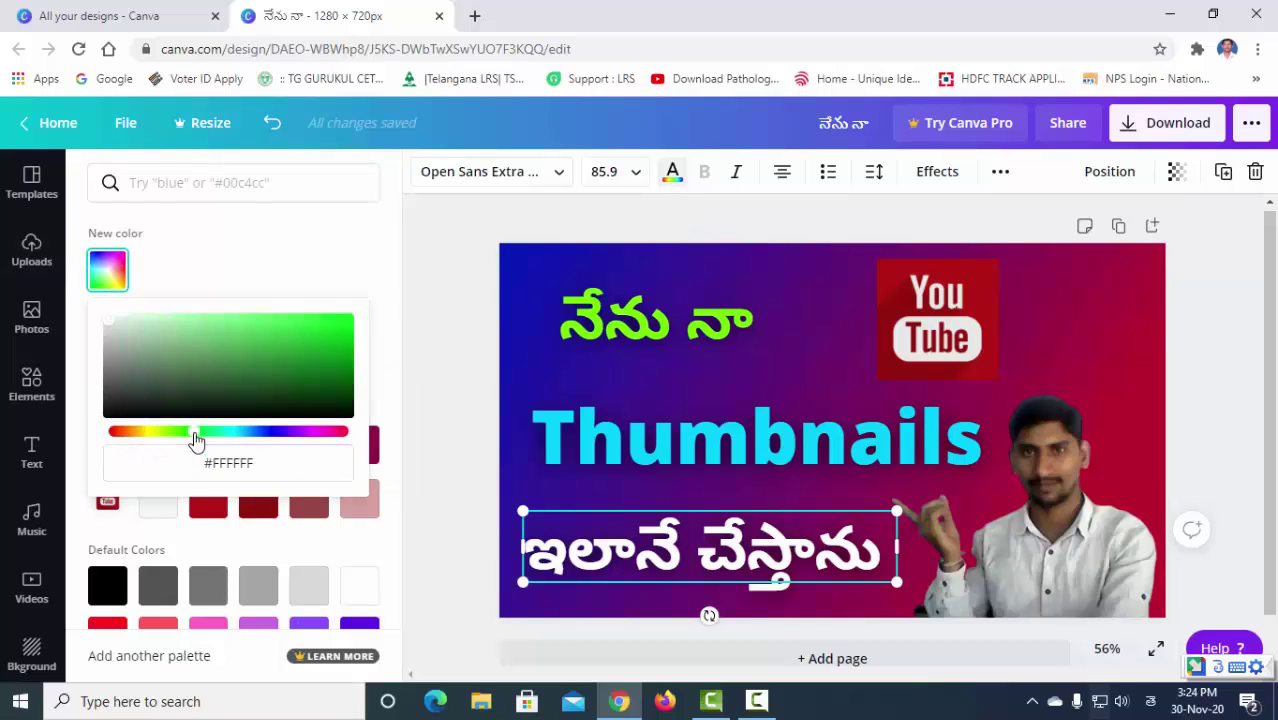
left_click(350, 320)
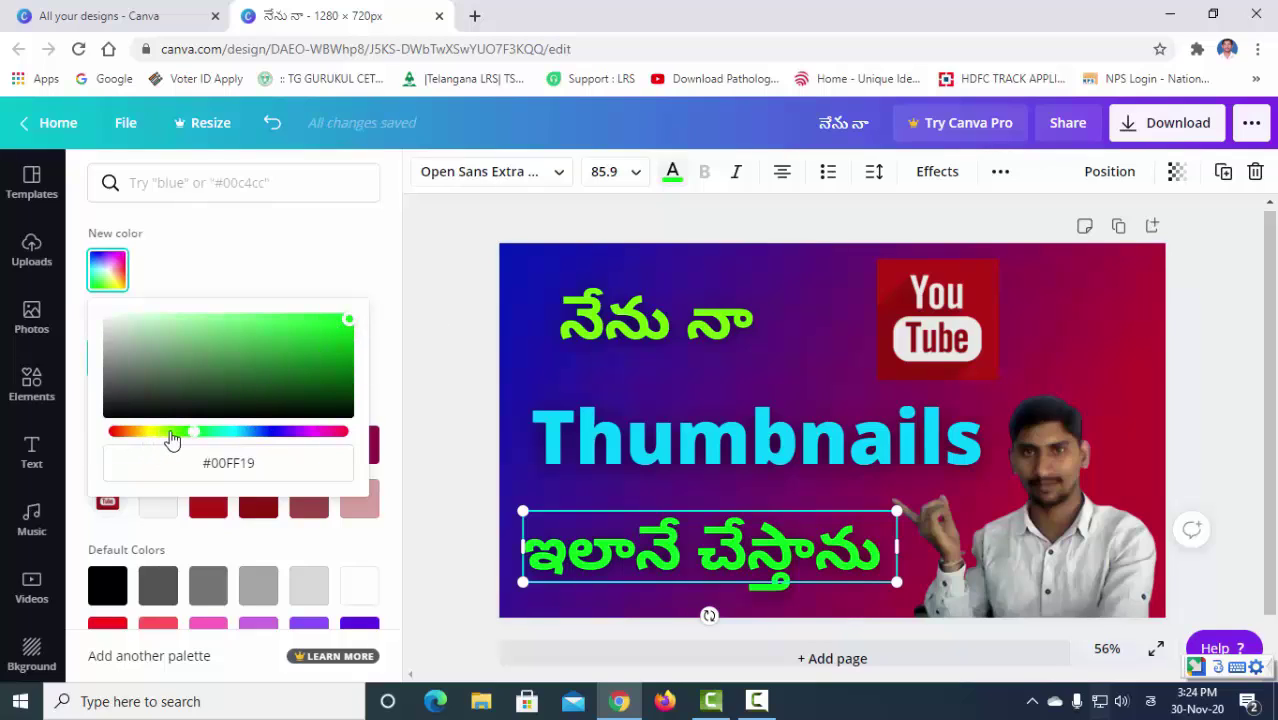
Change the "Thumbnails" heading's text colour to a custom yellow, #FFE500.
left_click(644, 437)
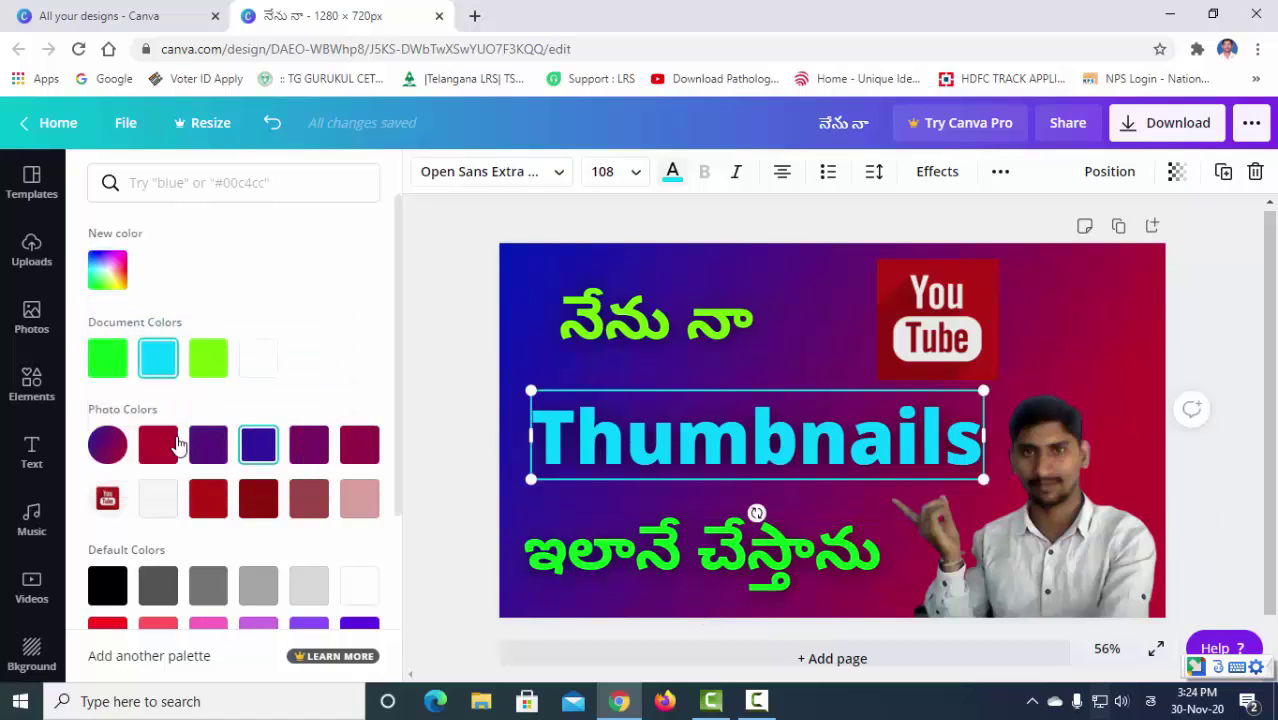
left_click(108, 268)
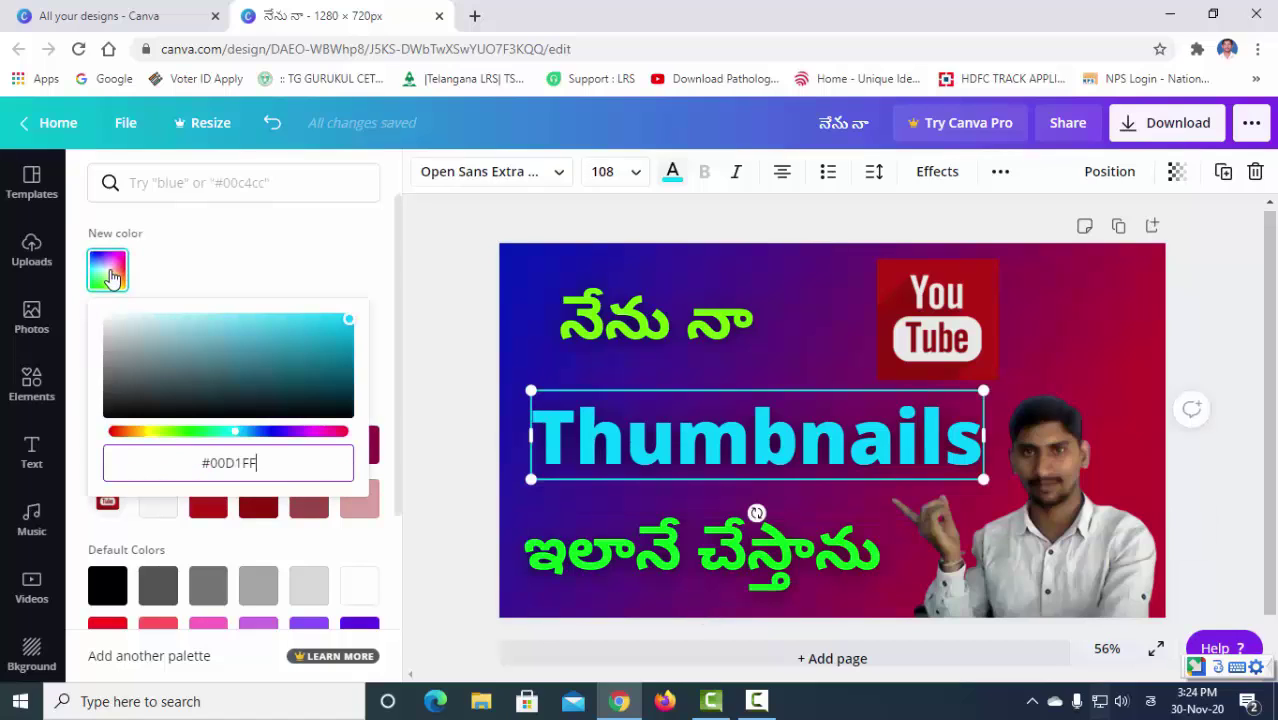
left_click(148, 432)
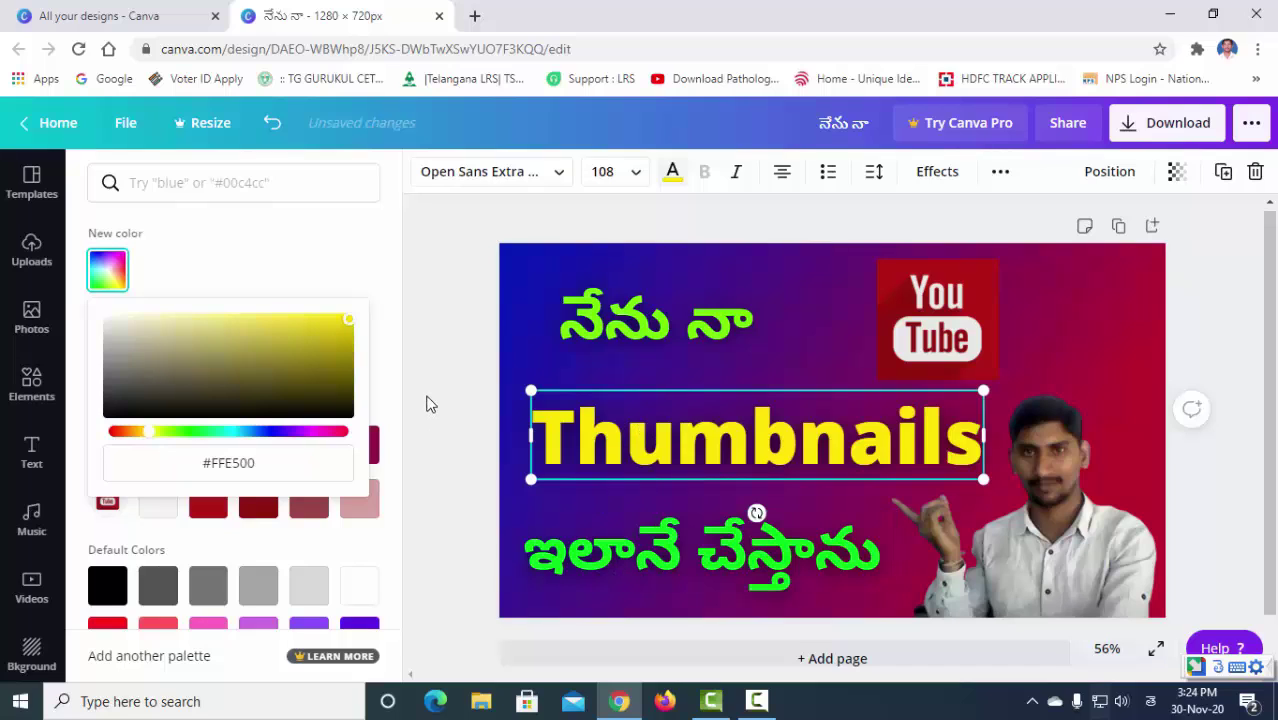
Change the "ఇలానే చేస్తాను" heading to the cyan already among the document colours and deselect it.
left_click(592, 532)
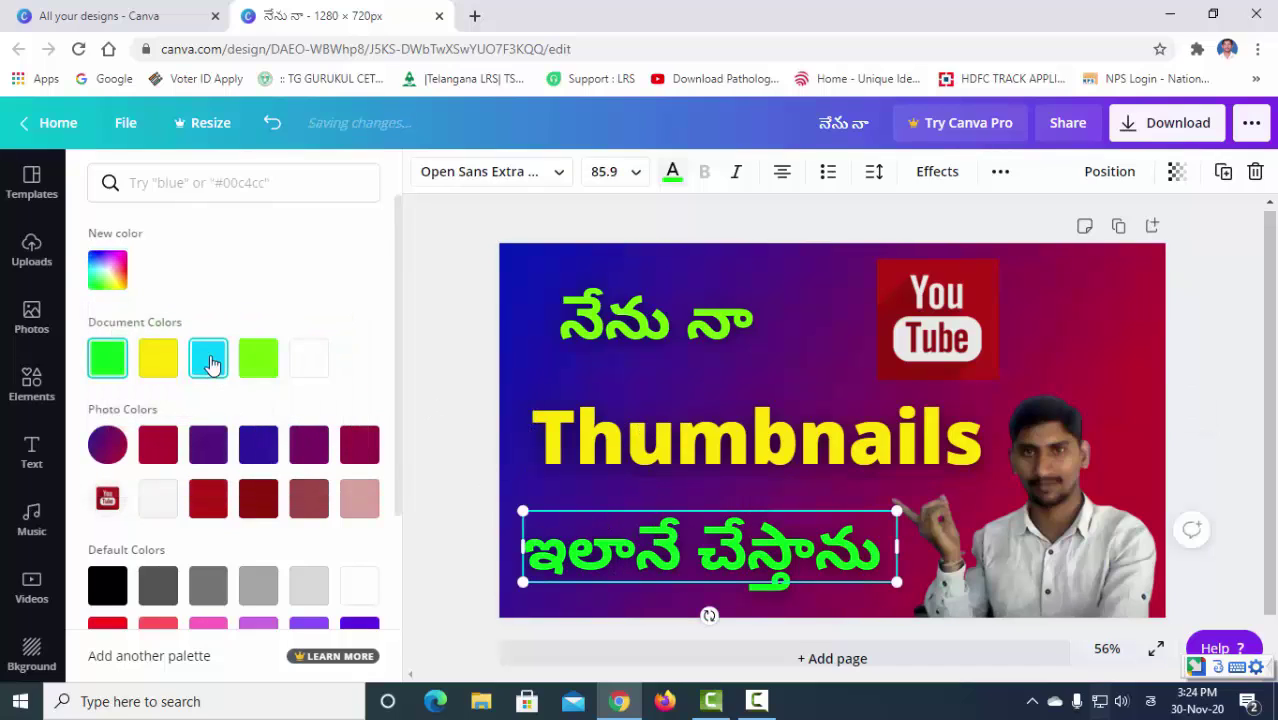
left_click(210, 365)
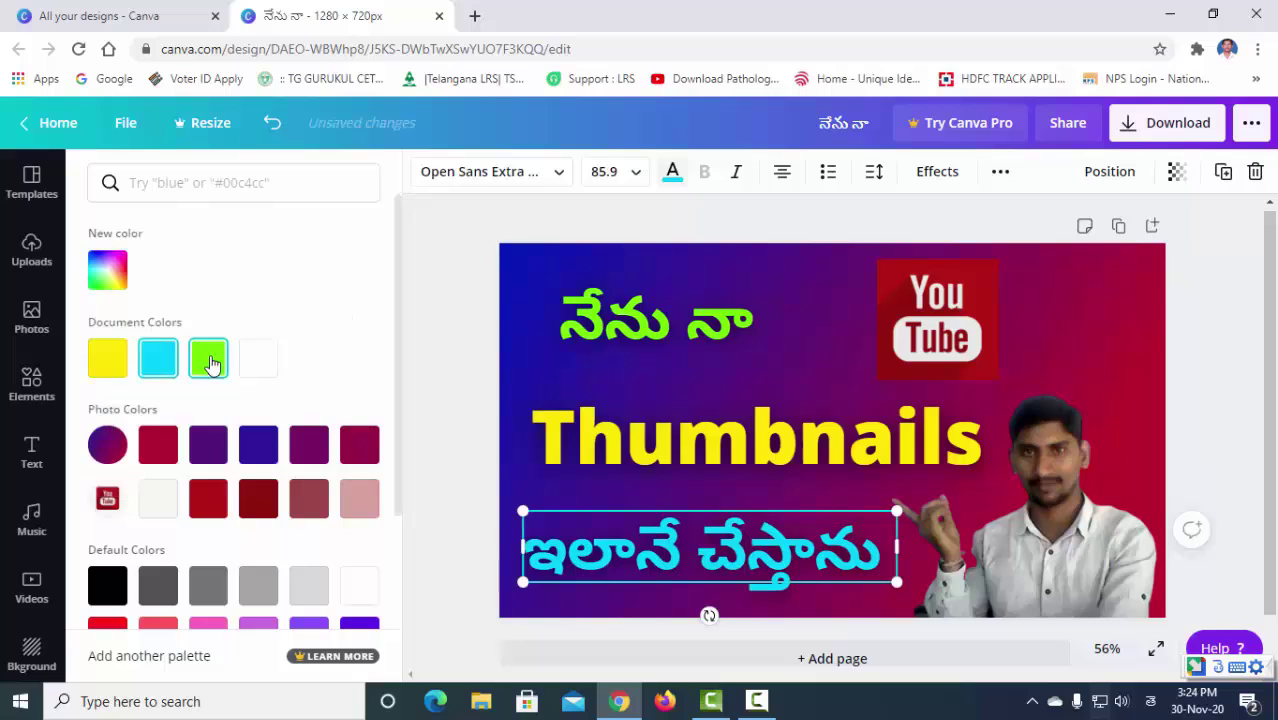
left_click(452, 380)
left_click(457, 435)
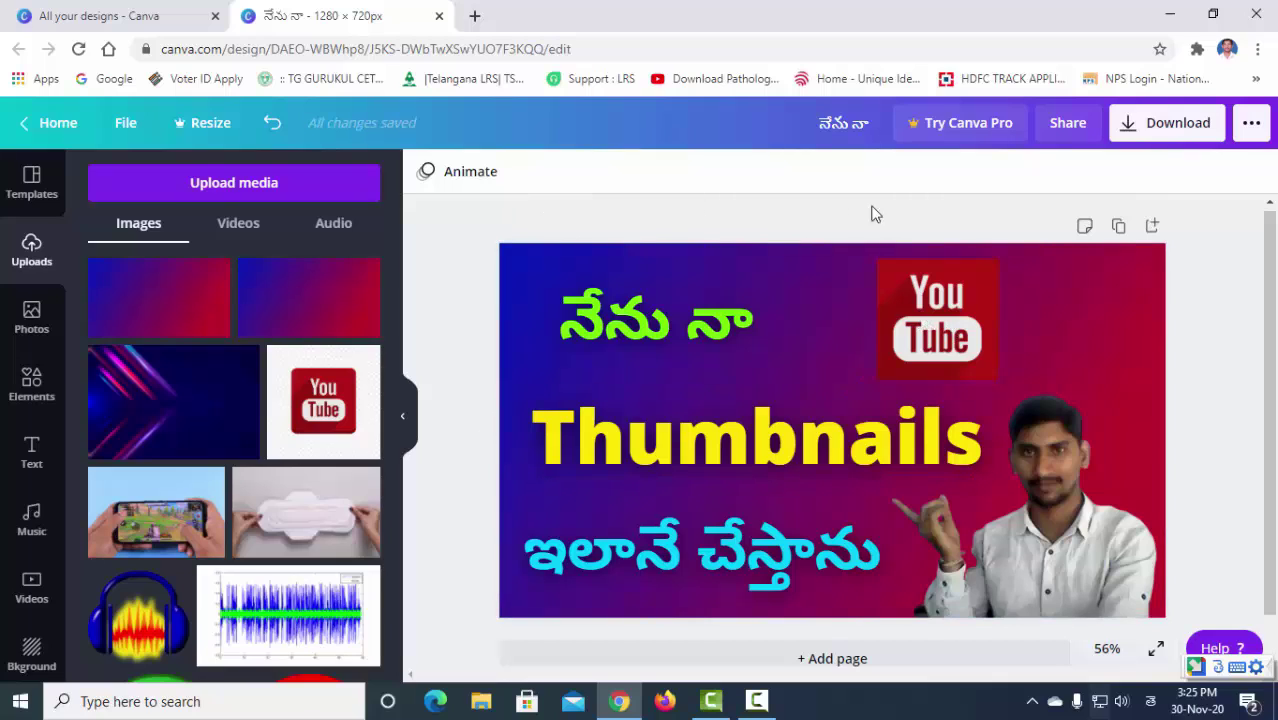
Download the finished thumbnail as a PNG at 1280 × 720 px and dismiss the post-scheduling offer.
left_click(1188, 135)
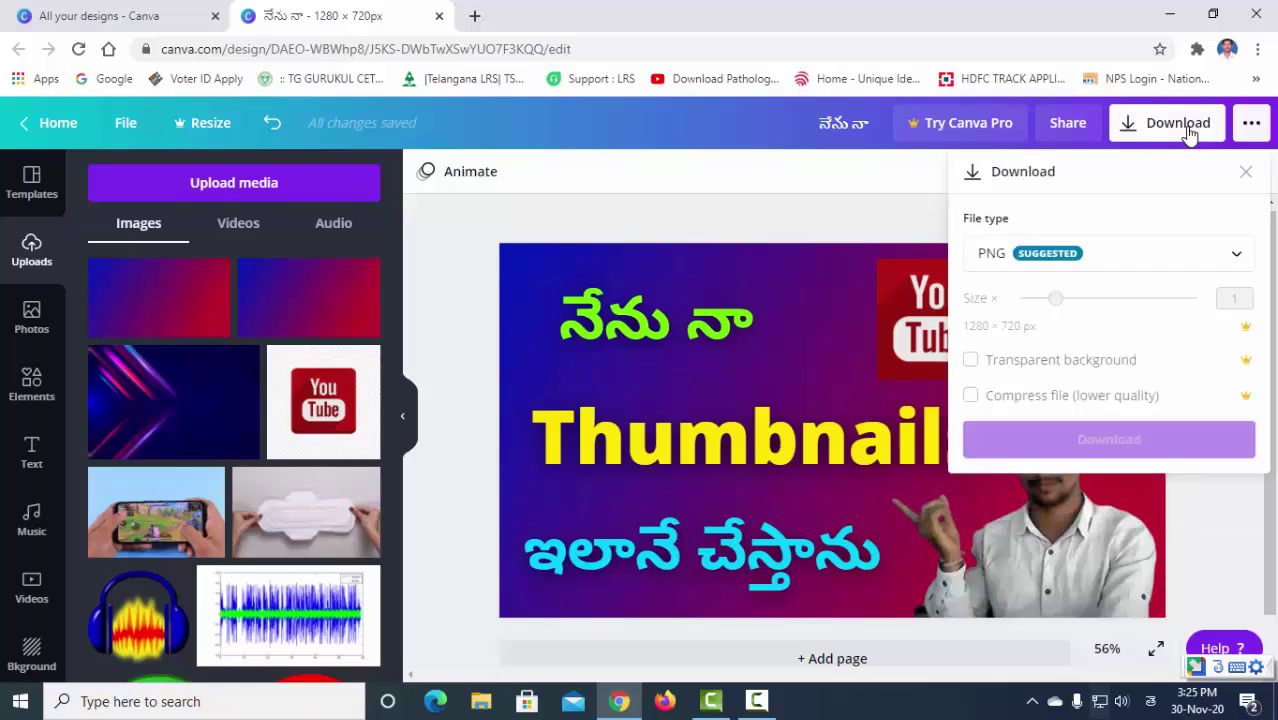
left_click(1100, 262)
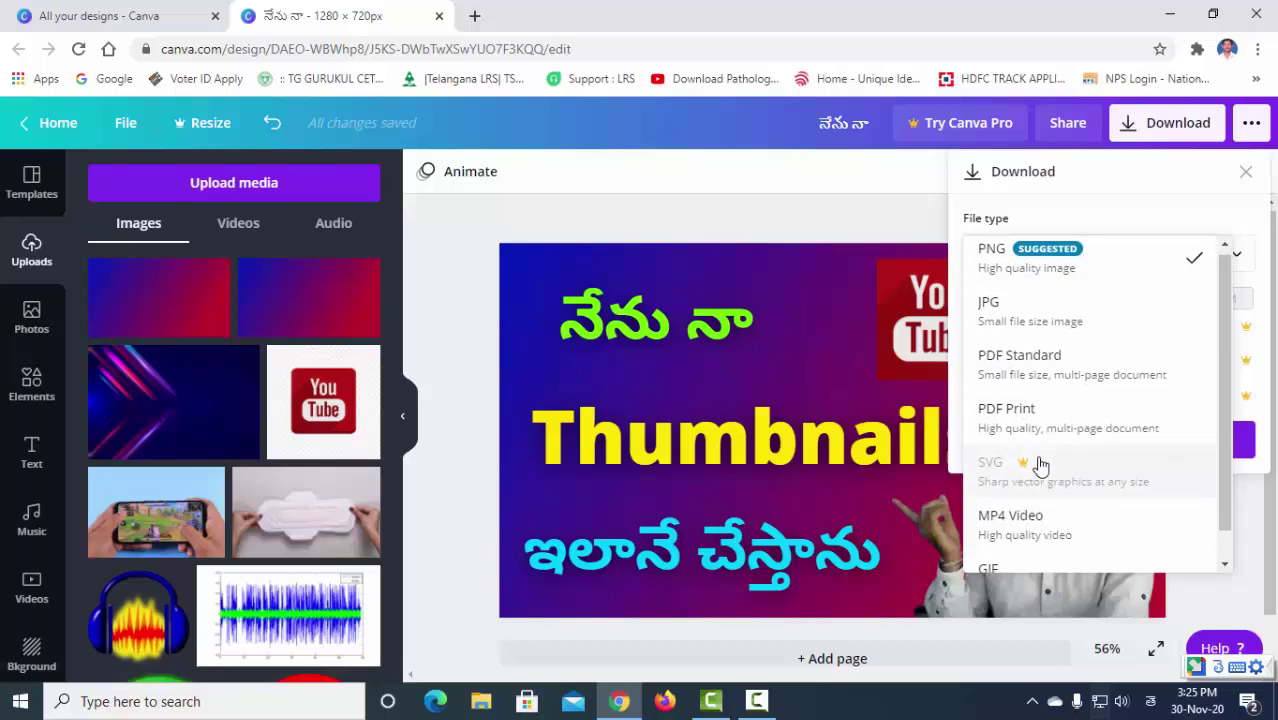
scroll(1041, 465, "down", 1)
scroll(995, 399, "up", 1)
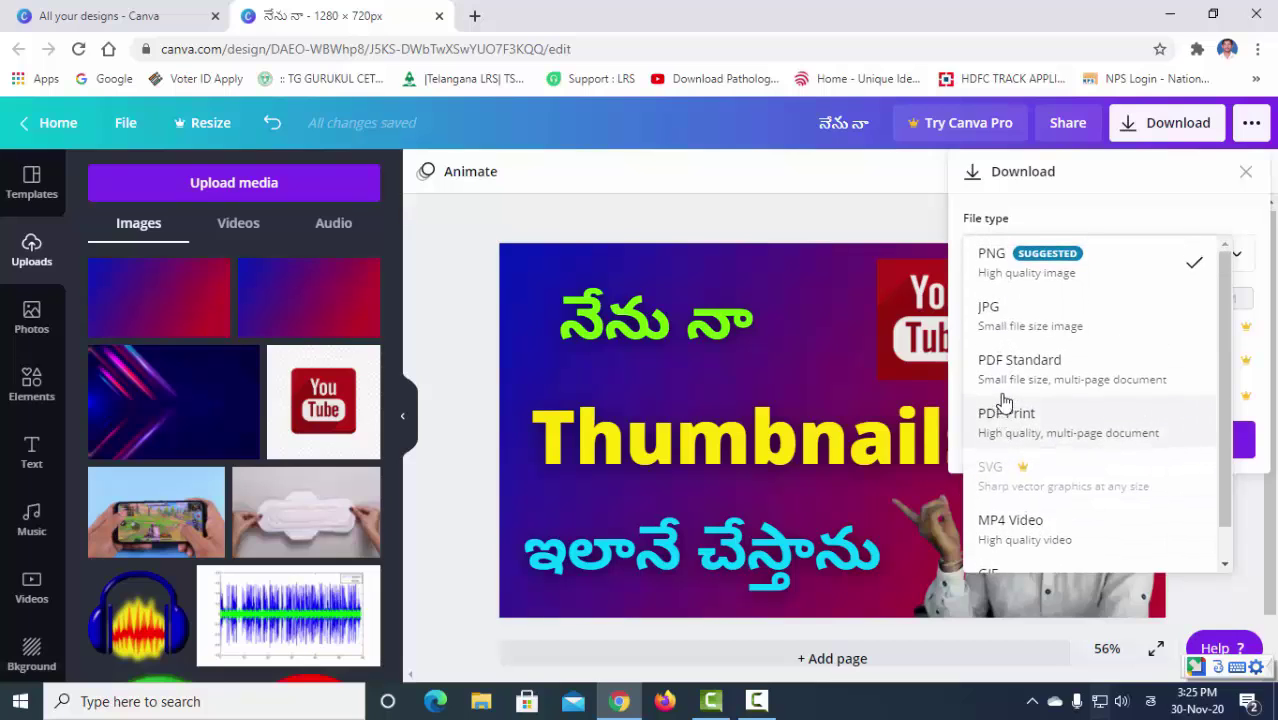
left_click(1005, 253)
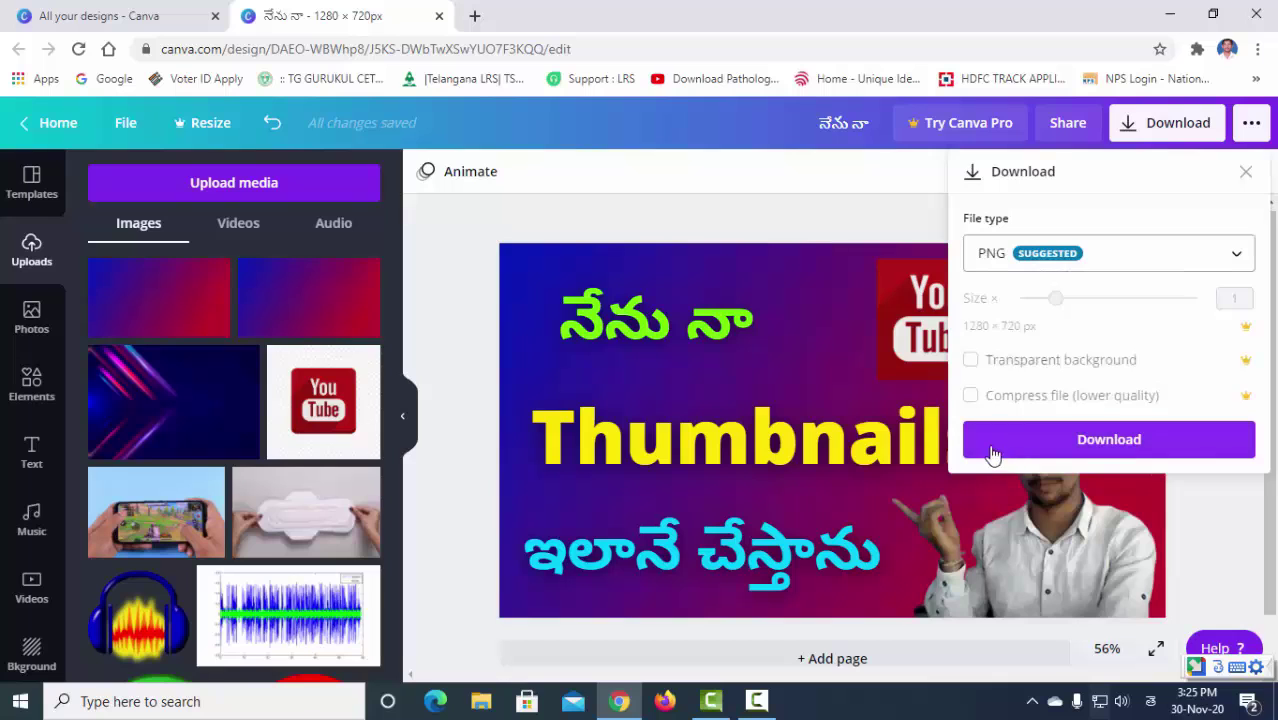
left_click(1152, 451)
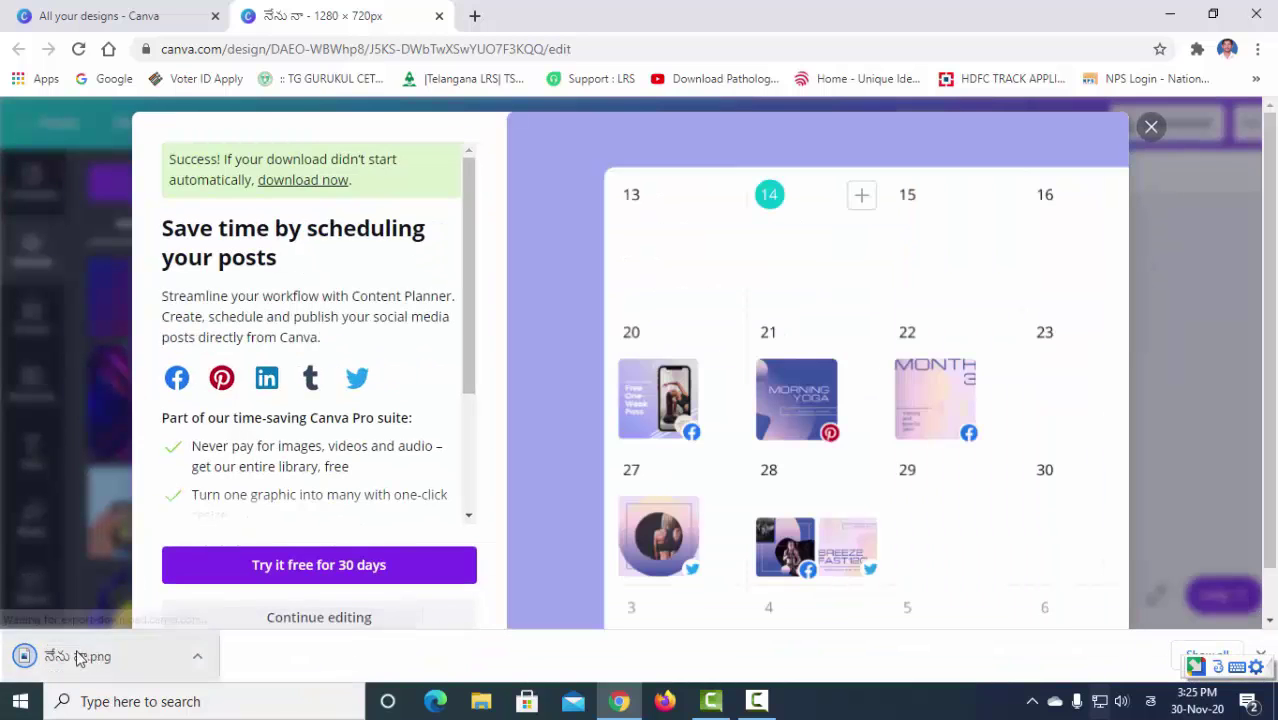
left_click(1151, 128)
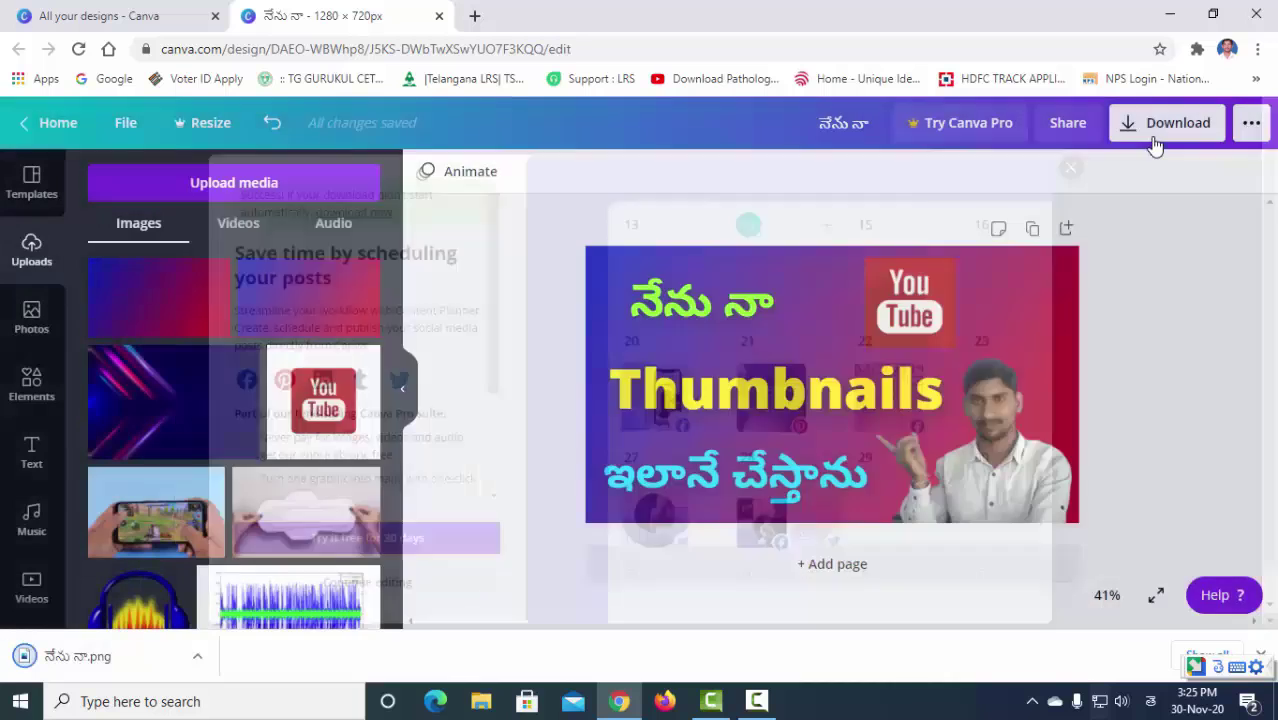